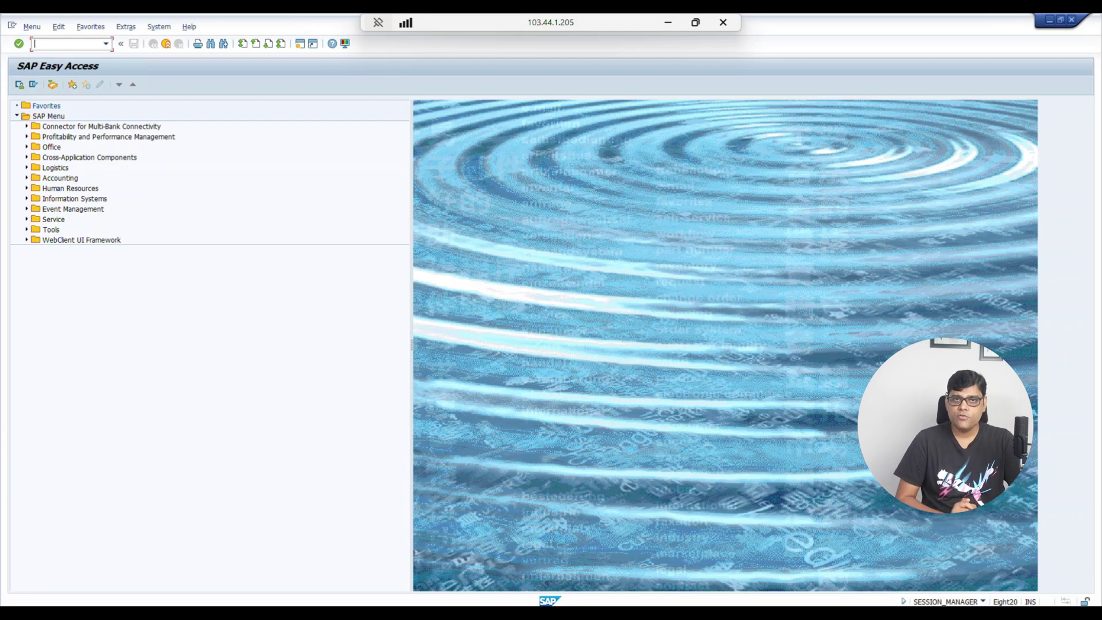
Open the fiscal year variants overview with transaction OB29
text(ob29)
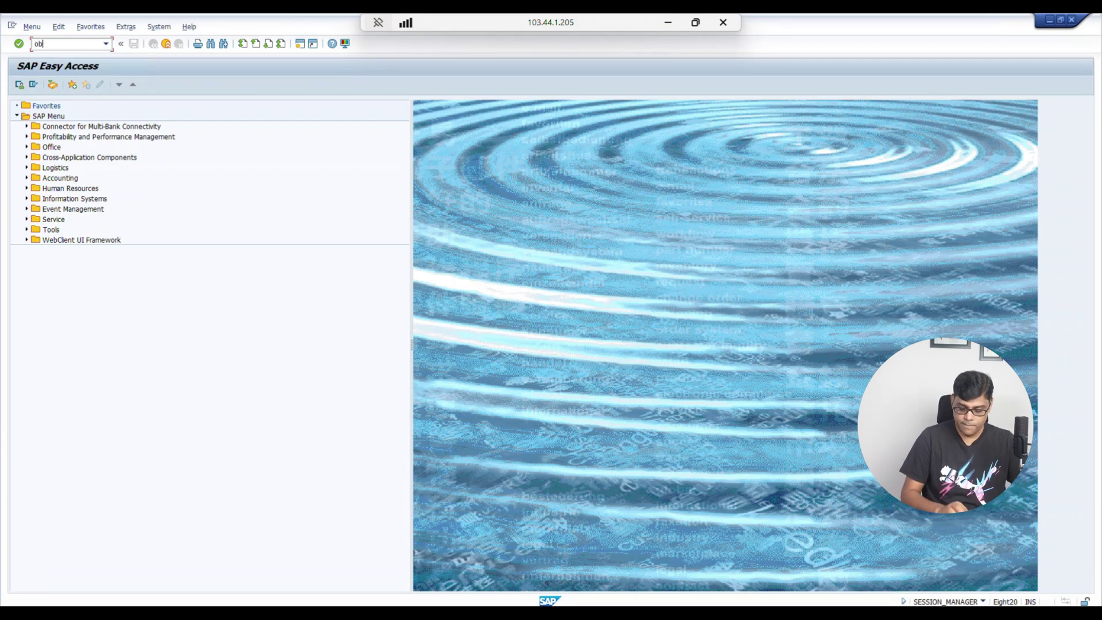
key(Return)
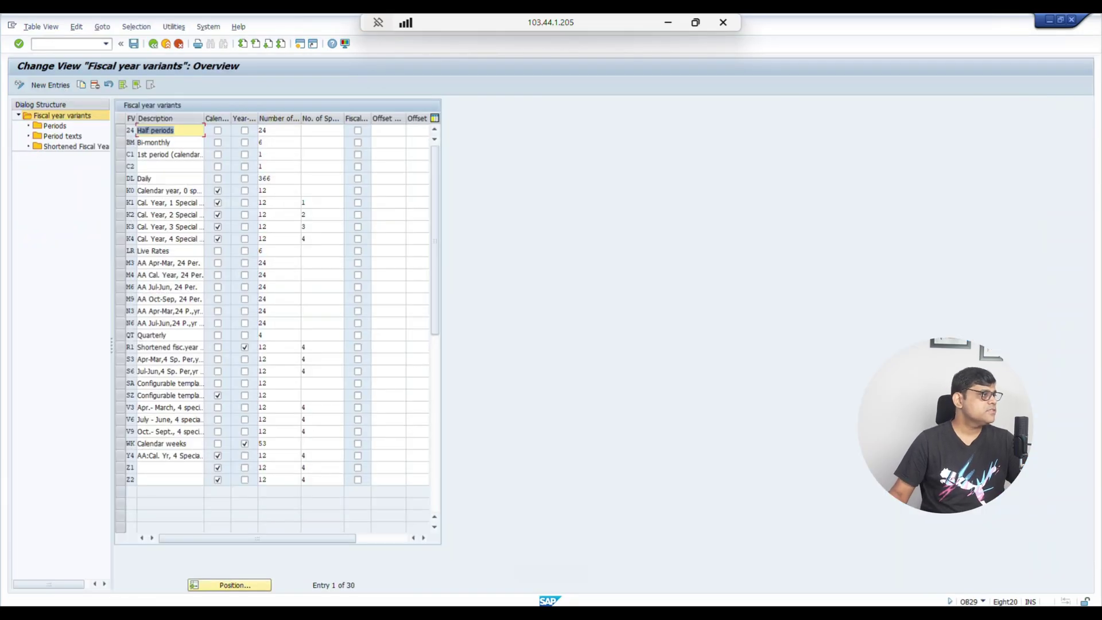
Open the SAP Customizing Implementation Guide in a new session and expand Financial Accounting, Global Settings, Ledgers down to Fiscal Year and Posting Periods
click(69, 43)
text(/nspro)
key(Return)
key(F5)
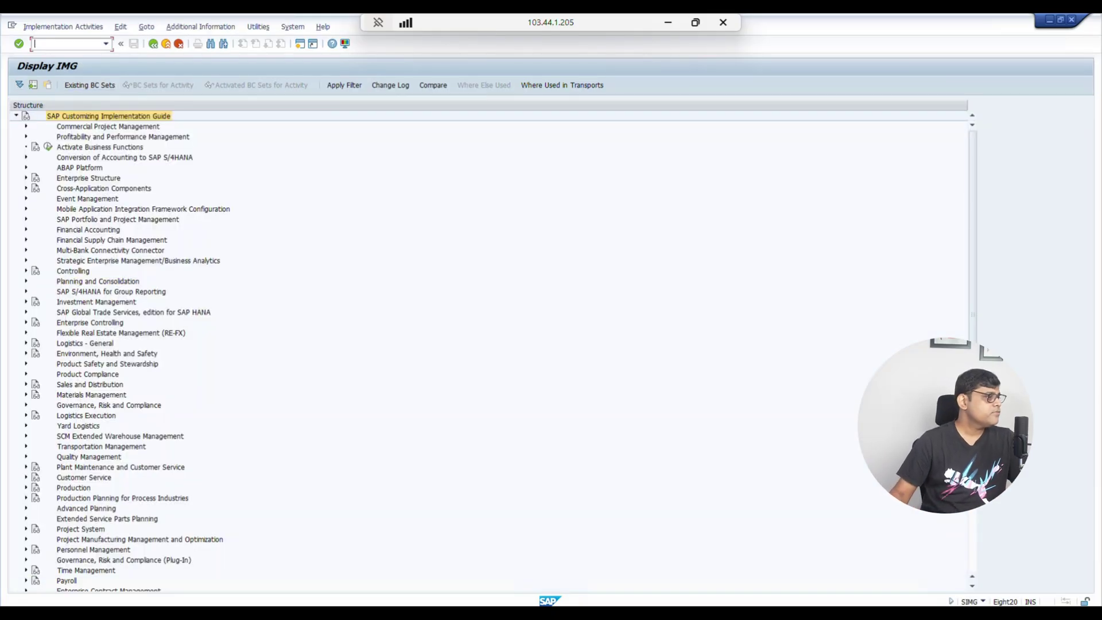
click(26, 229)
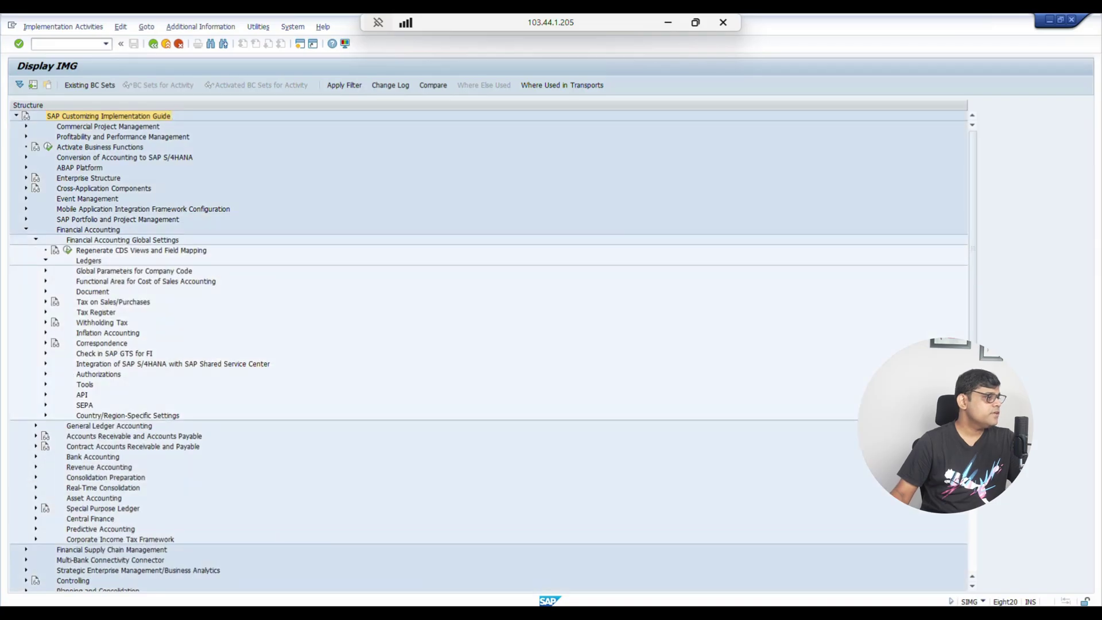
click(45, 260)
click(133, 291)
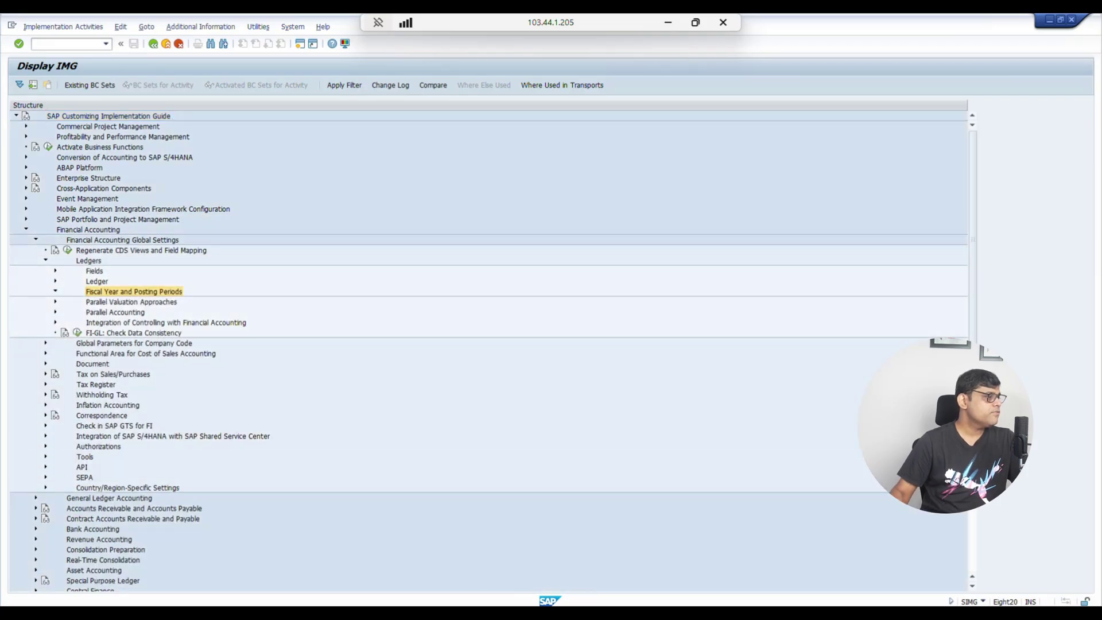
click(87, 301)
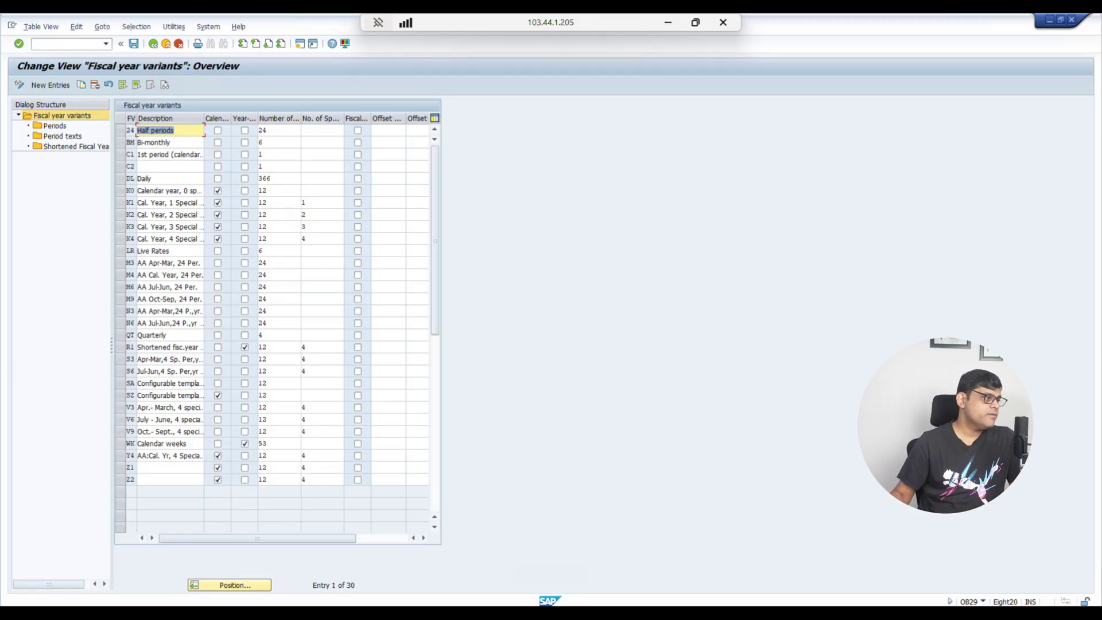
Switch to the blank Excel workbook and enter Calender in I7 with variant code T1 in J7
click(723, 22)
text(Calender)
key(Tab)
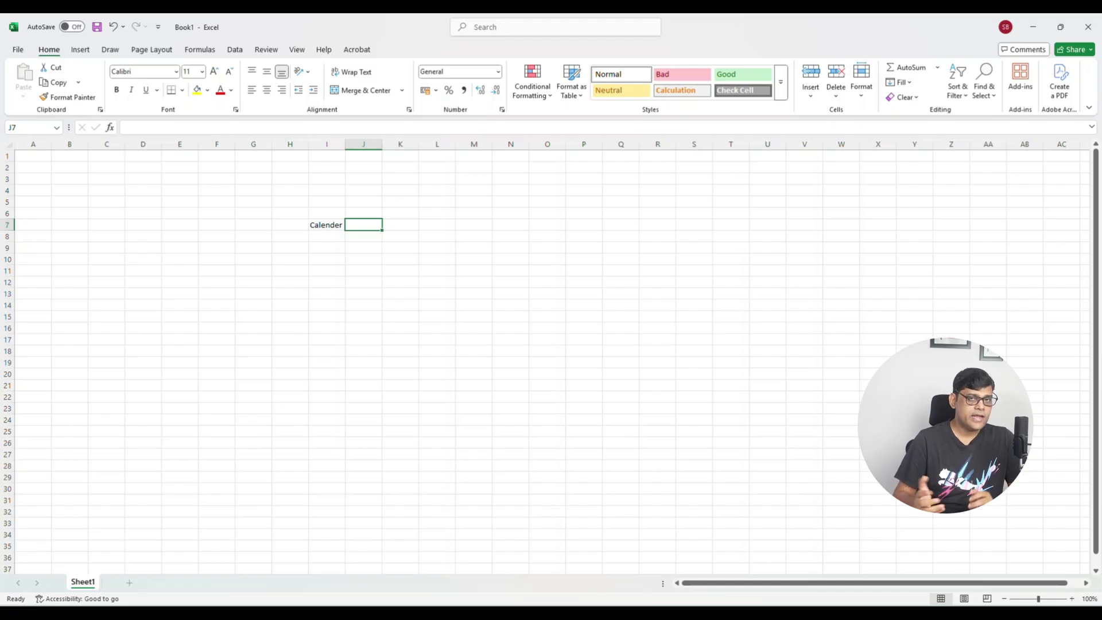
text(T1)
key(Tab)
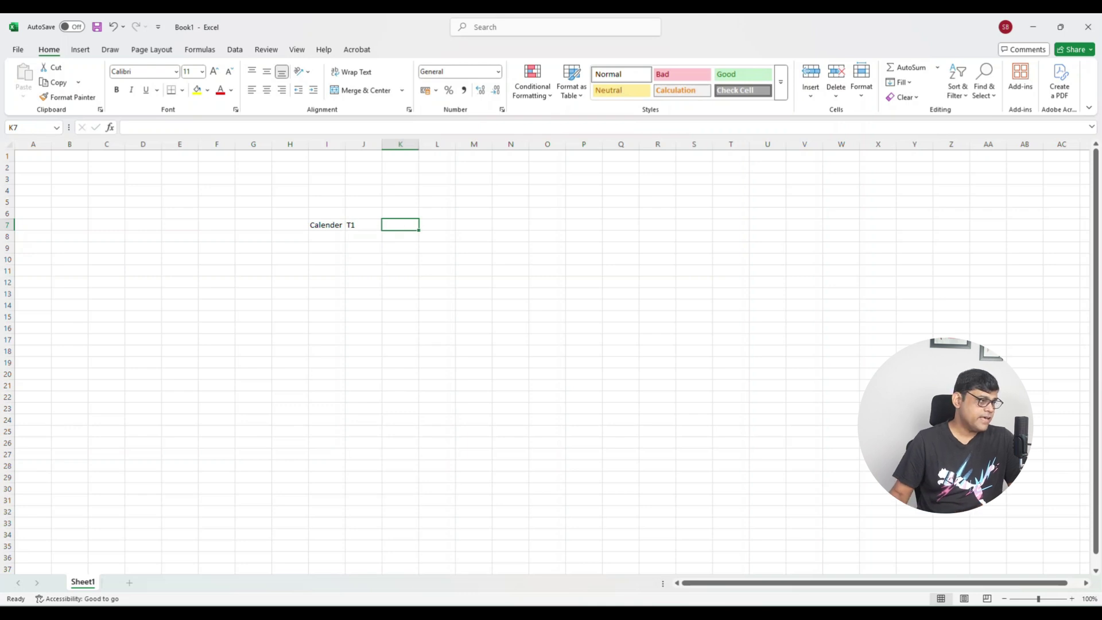
key(Return)
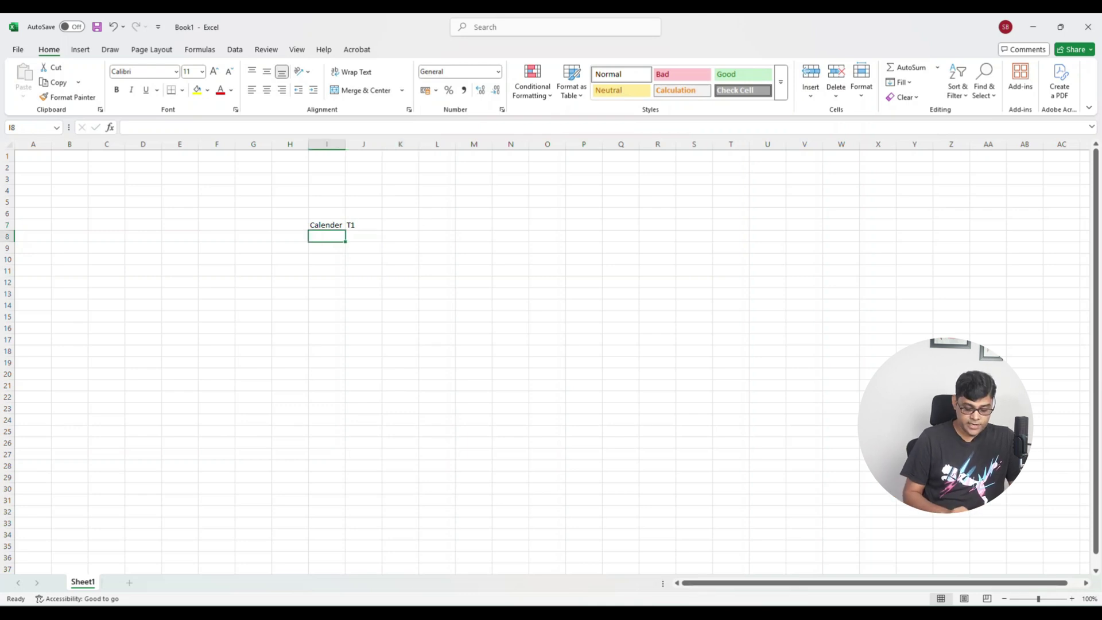
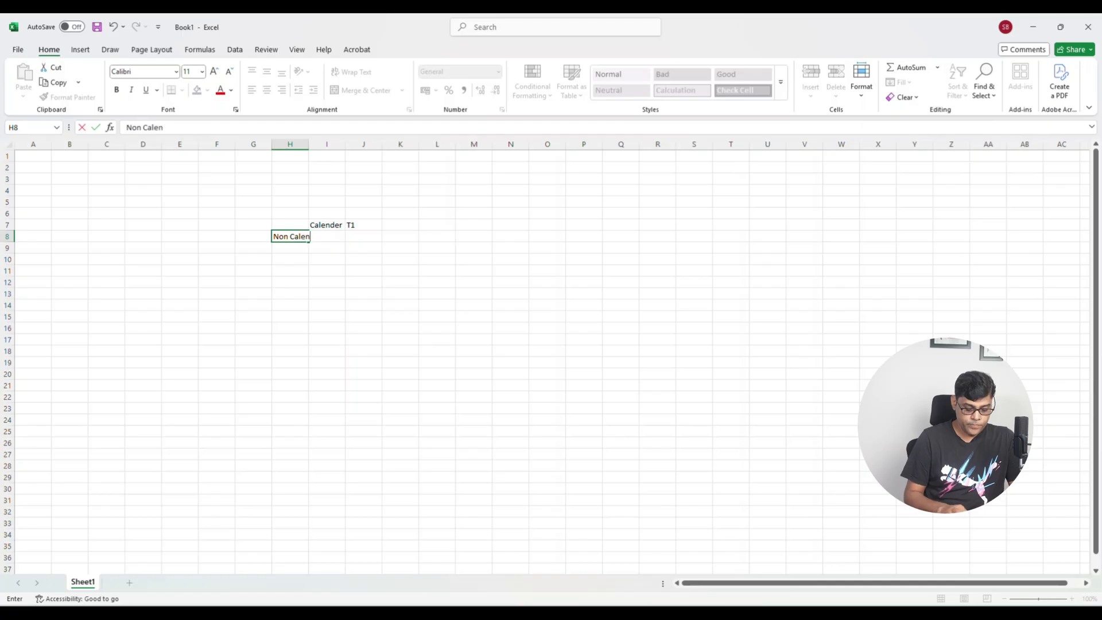
Fill row 8 with the non-calendar label in H8, April-March in I8 and variant code T2 in J8
key(Tab)
text(Ap)
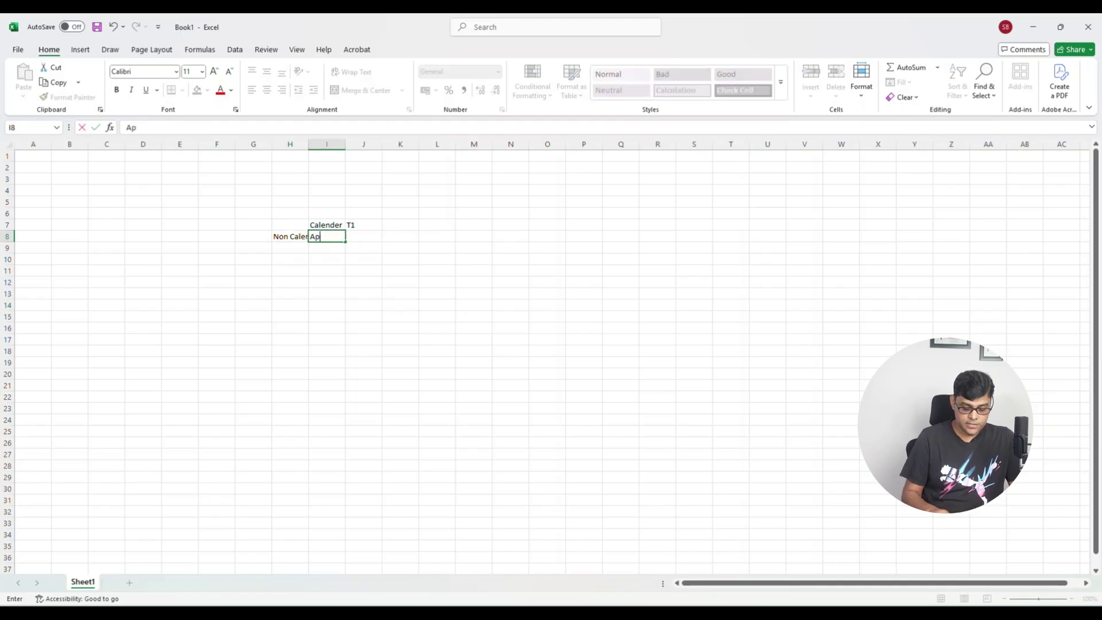
text(ril-March)
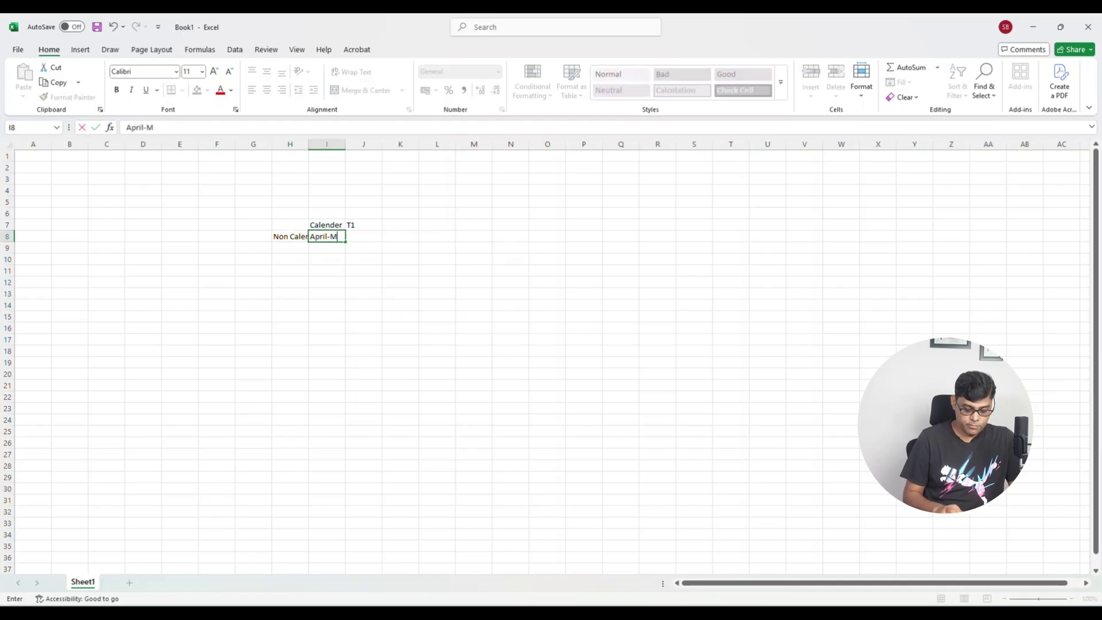
key(Tab)
text(T2)
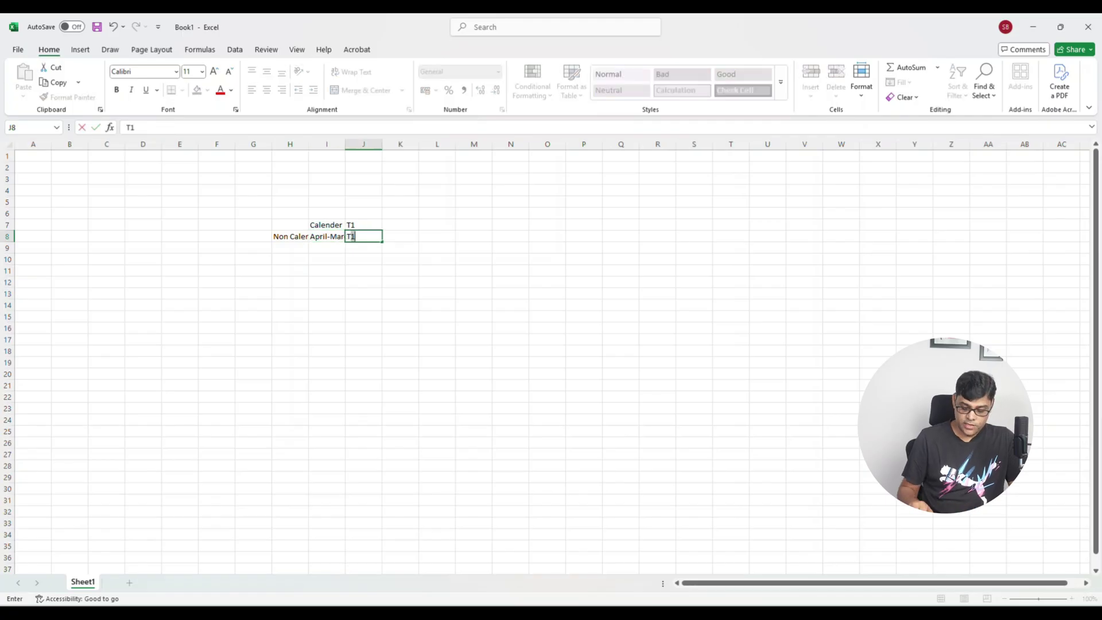
key(Tab)
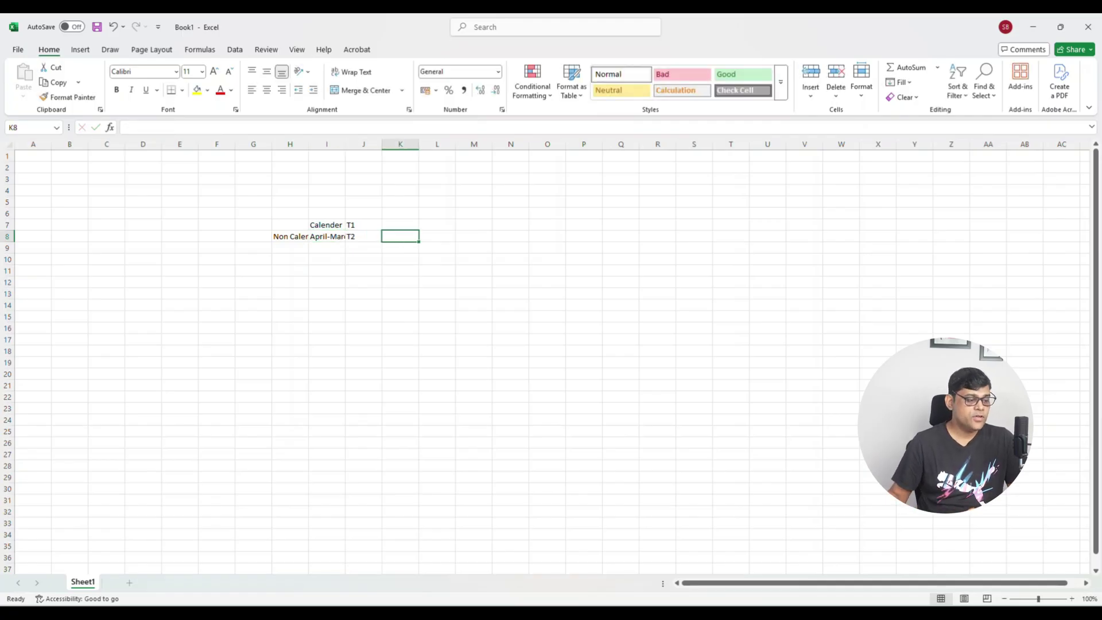
Switch back to SAP and add a new fiscal year variant T1 with the description Test-Callender
key(alt+Tab)
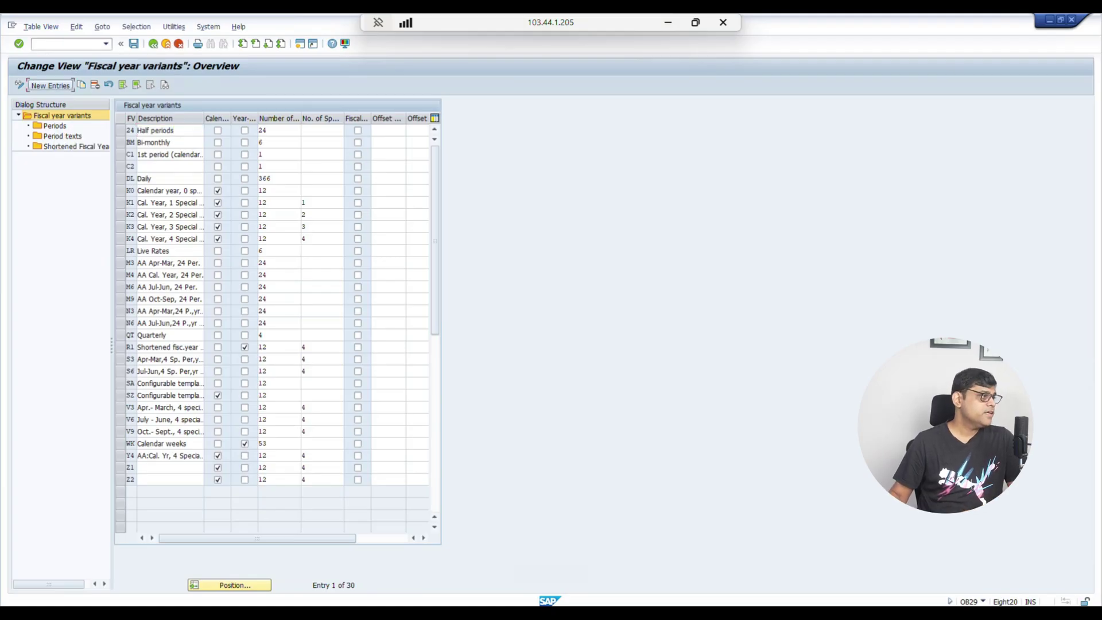
click(50, 85)
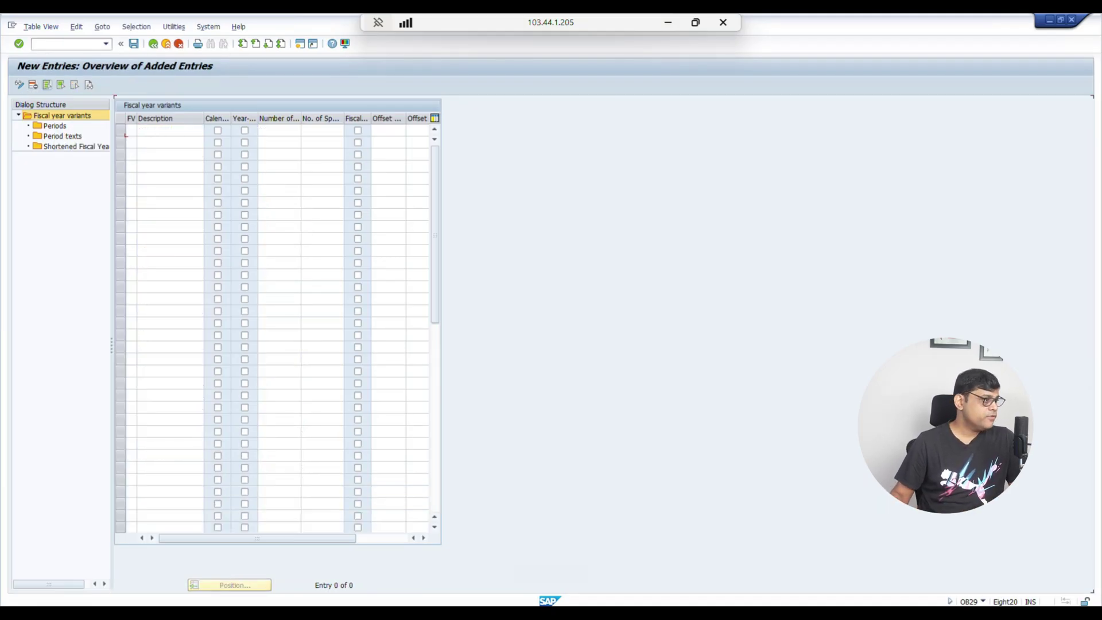
key(F3)
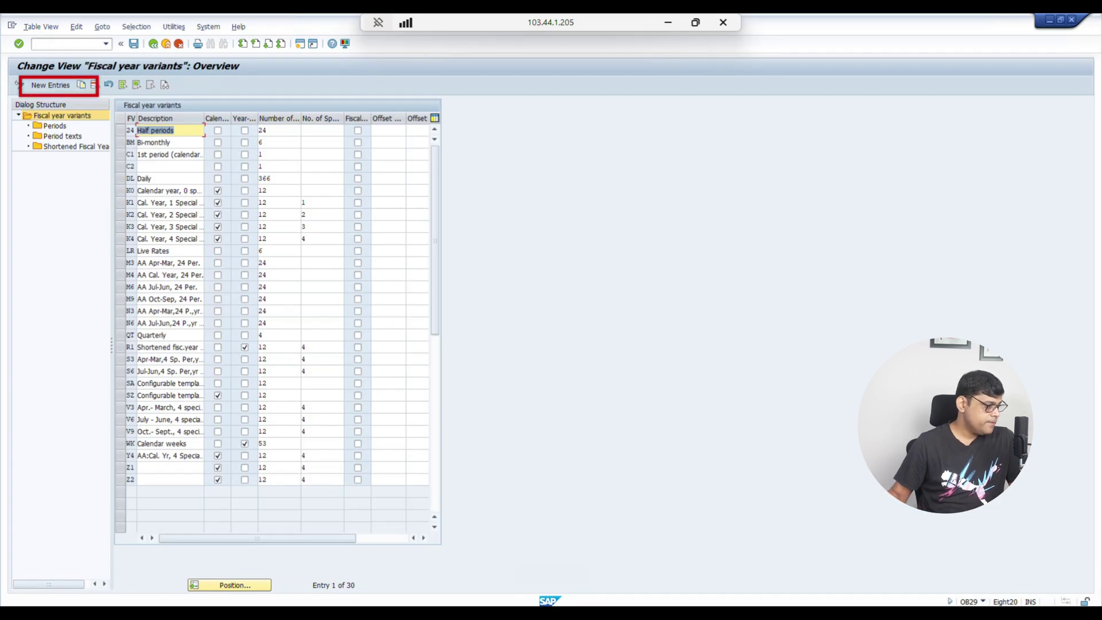
key(F5)
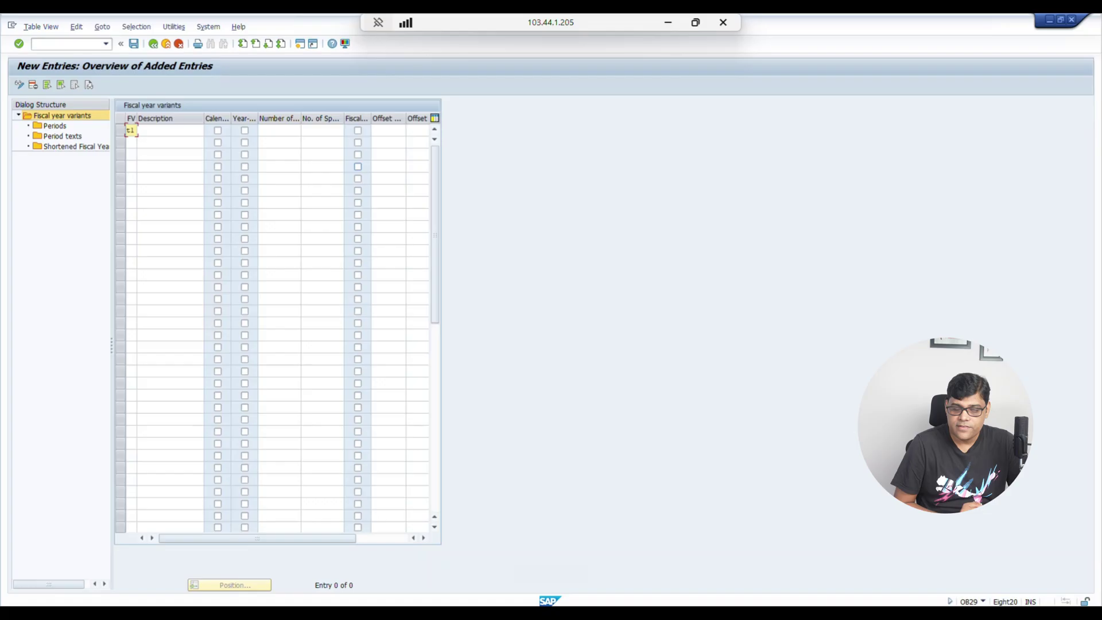
key(BackSpace)
key(BackSpace)
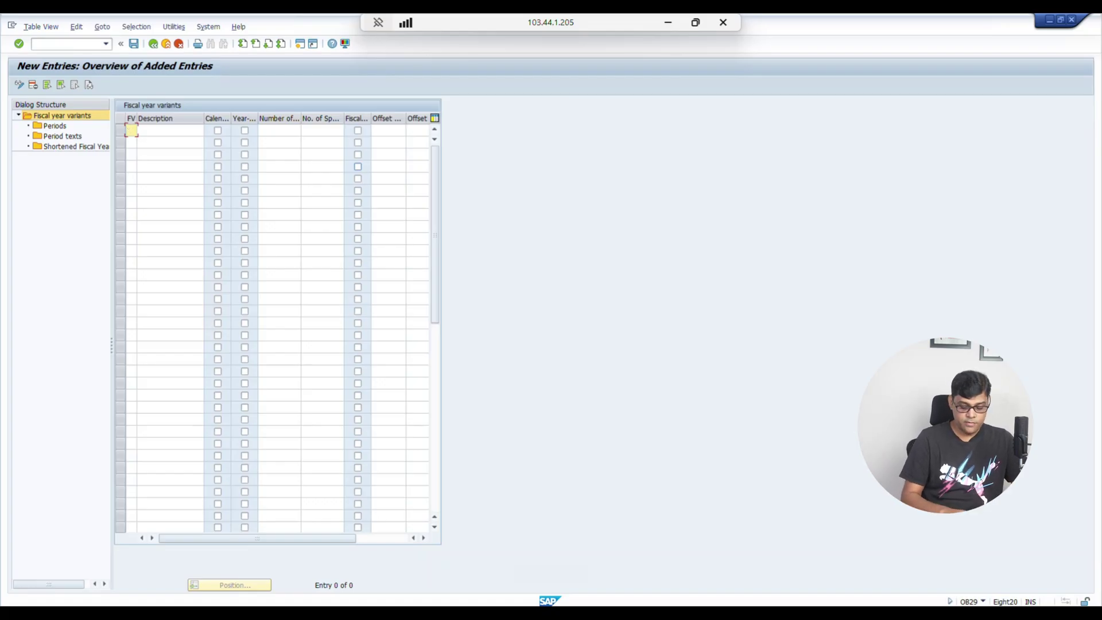
key(Tab)
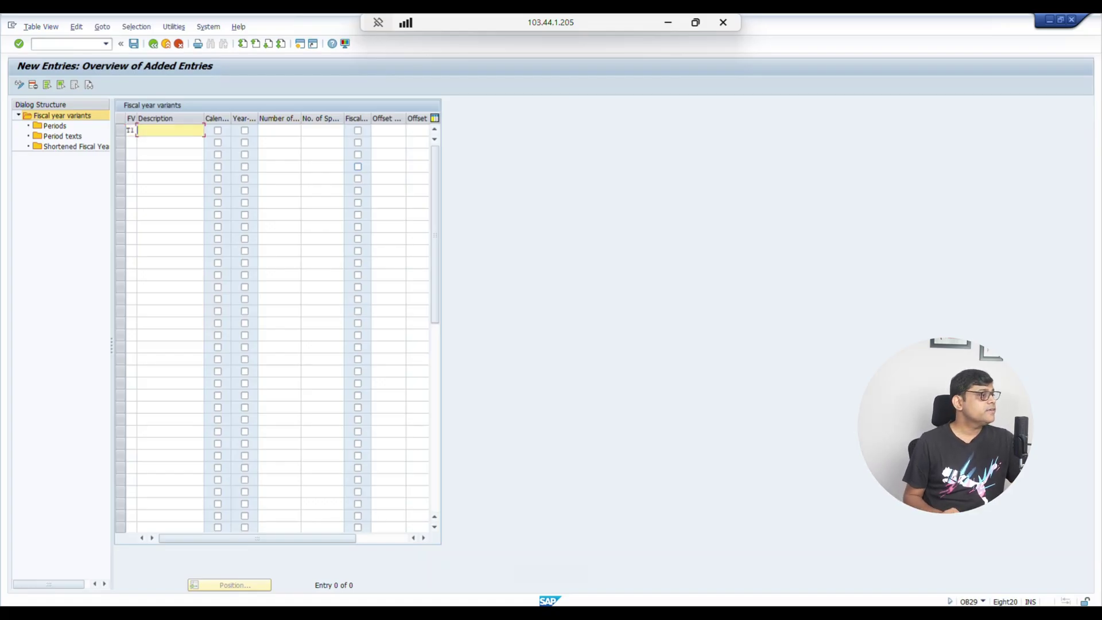
text(Test)
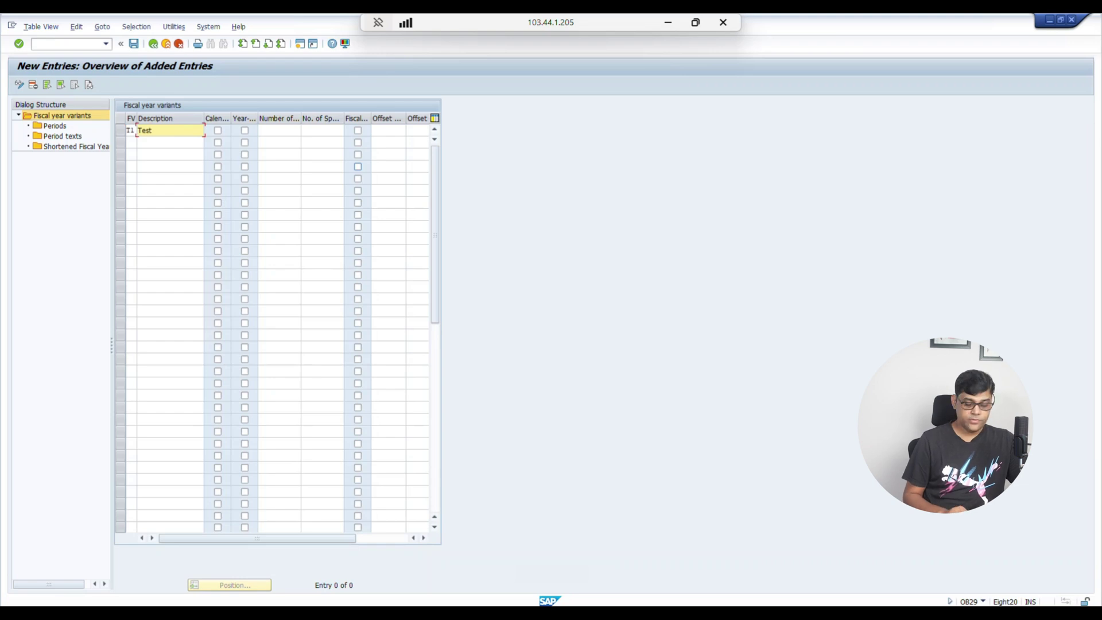
text(-Ca)
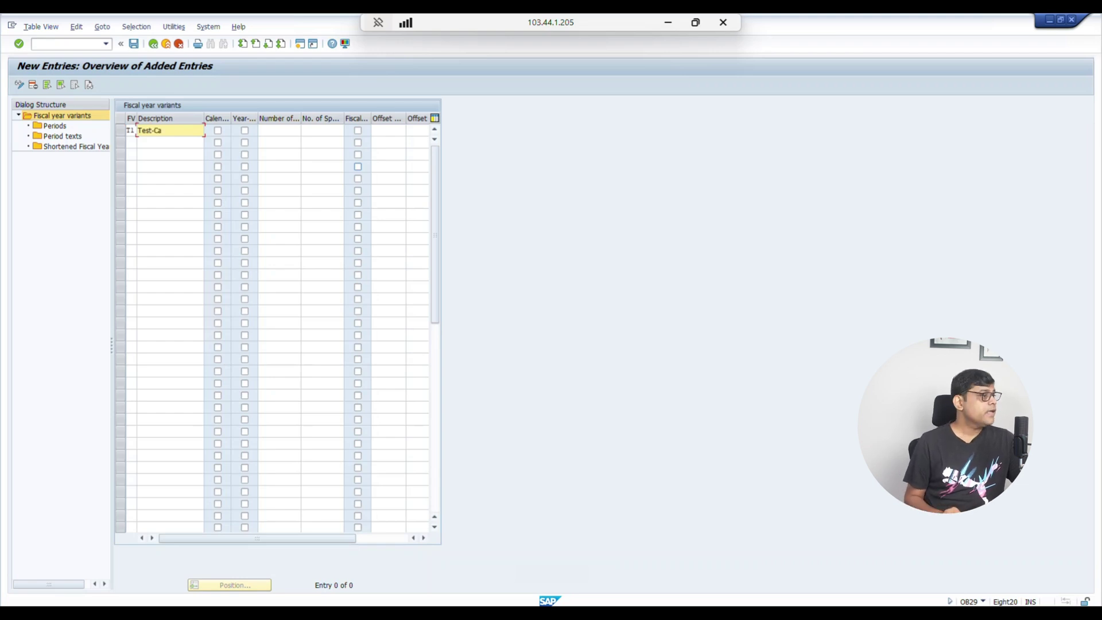
text(llender)
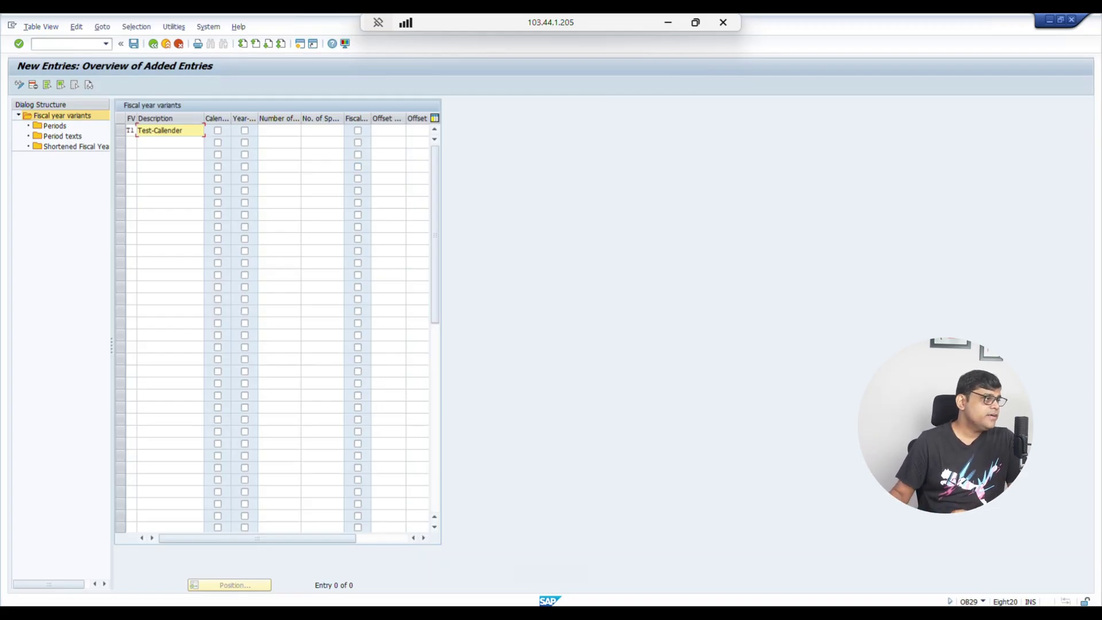
Mark variant T1 as a calendar year variant and set its number of posting periods to 12
click(217, 130)
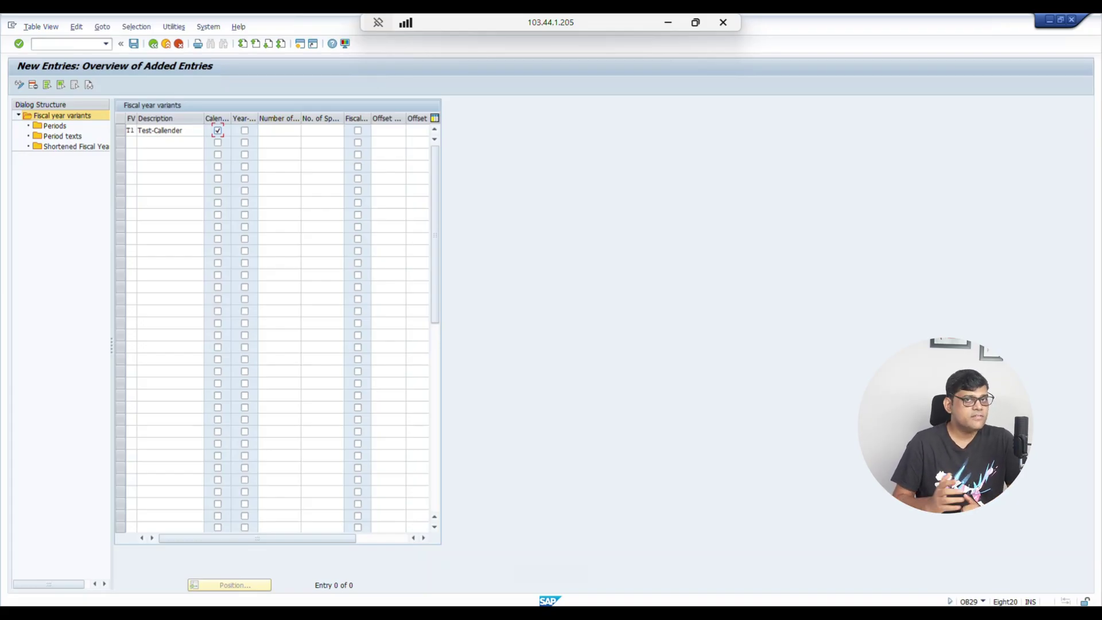
click(279, 130)
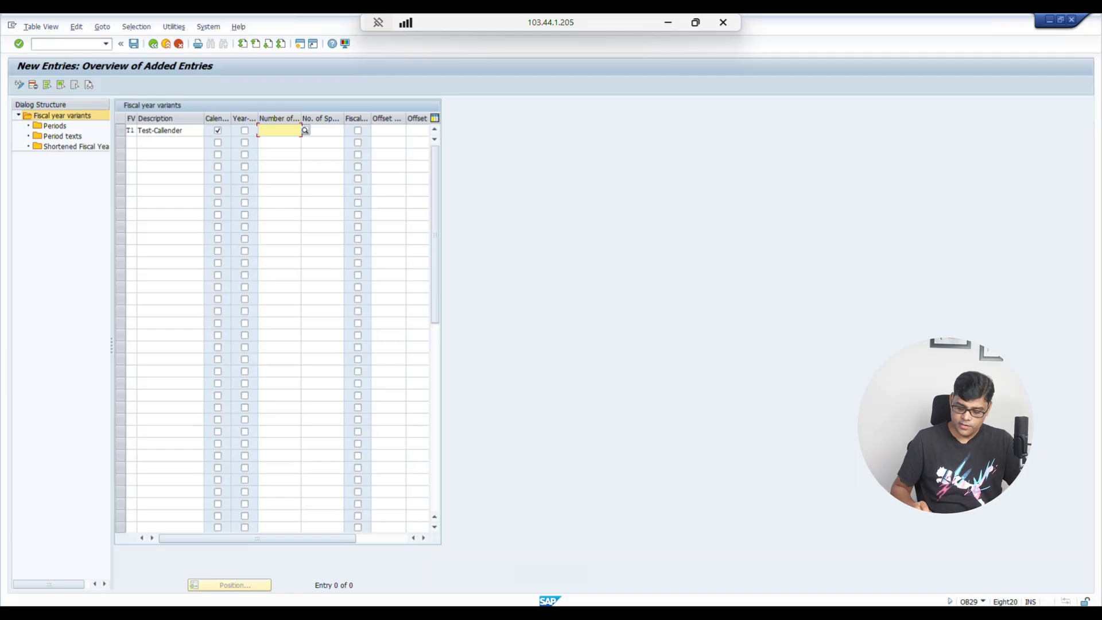
text(12)
key(Tab)
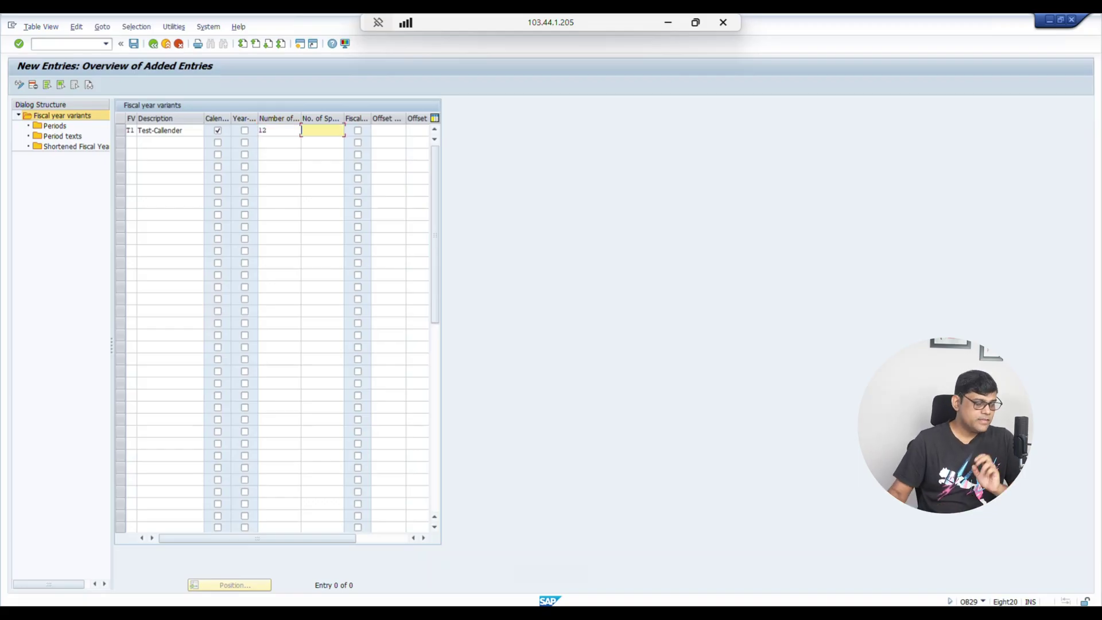
click(279, 130)
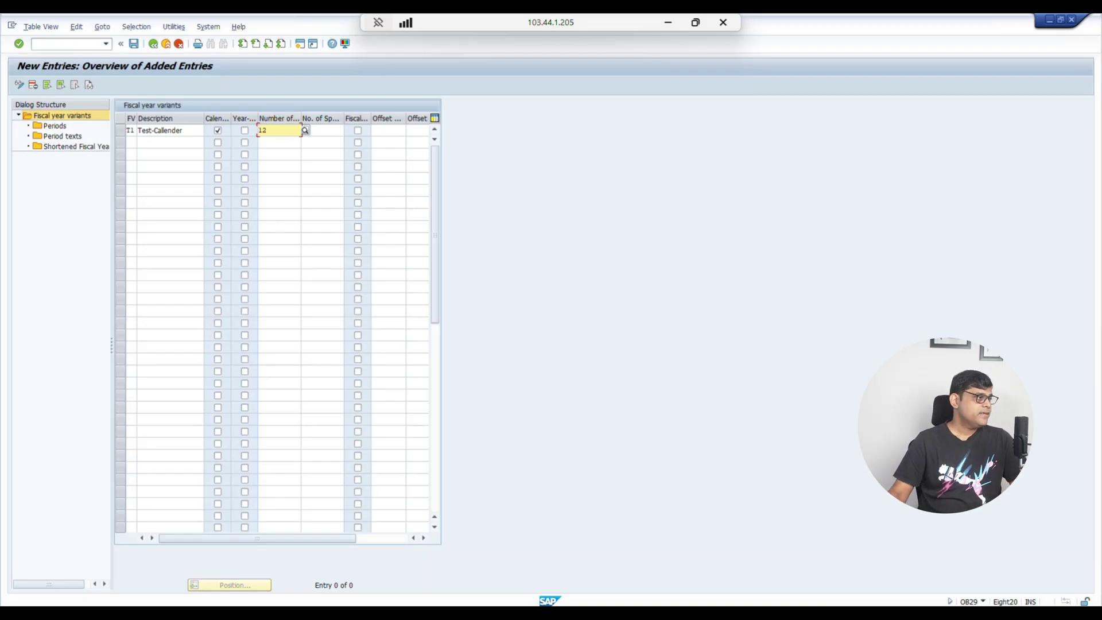
Add a second variant T2 described as Test-Non Calnder with 12 posting periods, leaving it without the calendar year flag
click(131, 143)
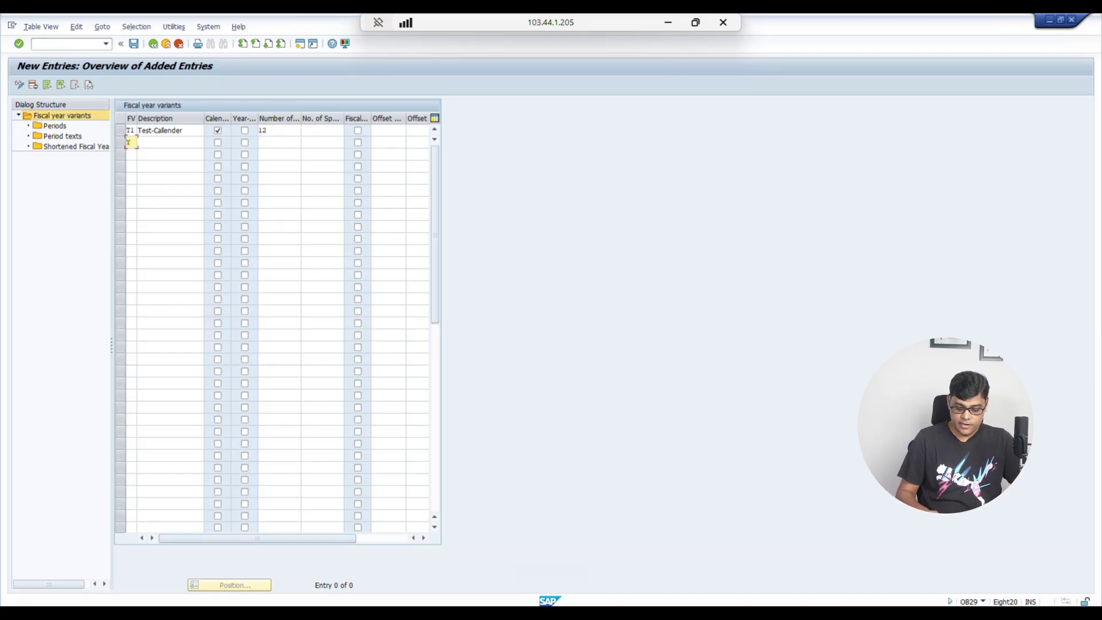
click(138, 142)
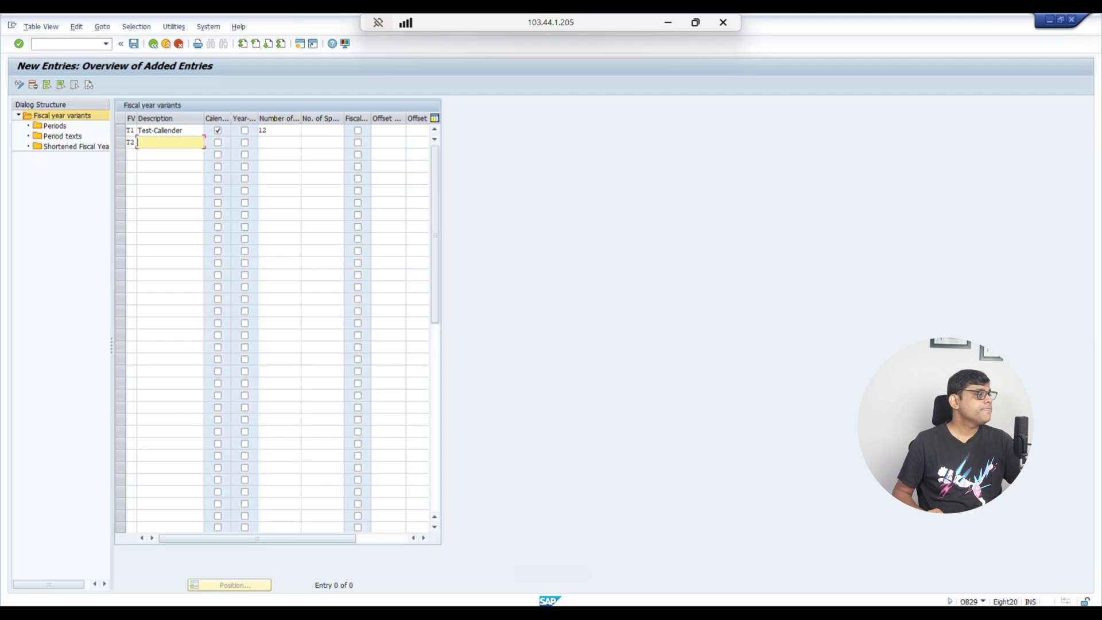
text(Test)
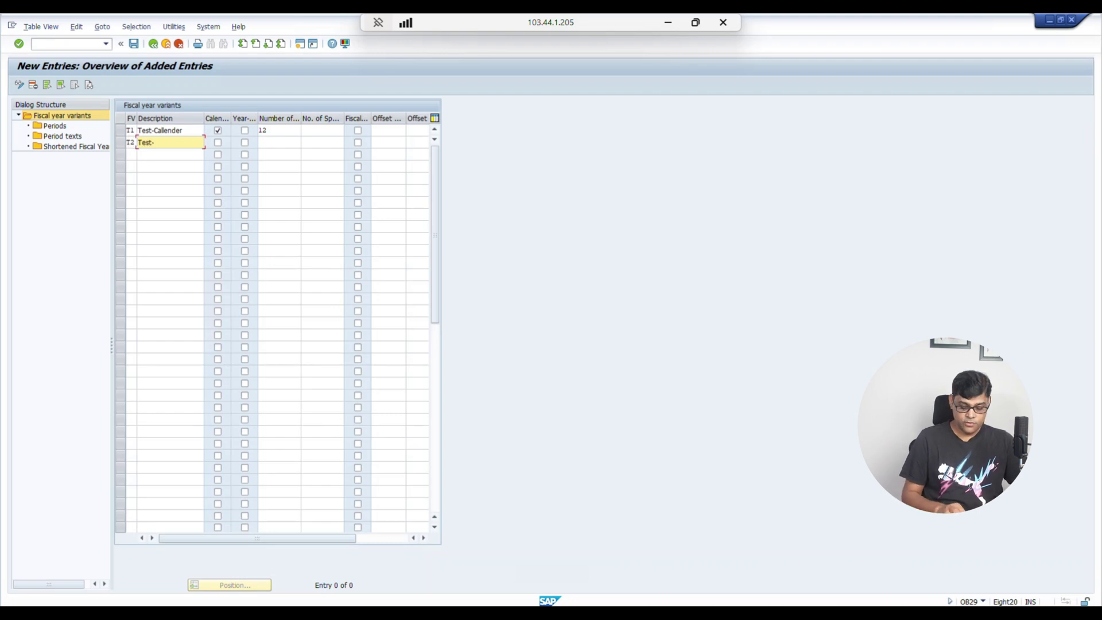
text(-Non Calndert)
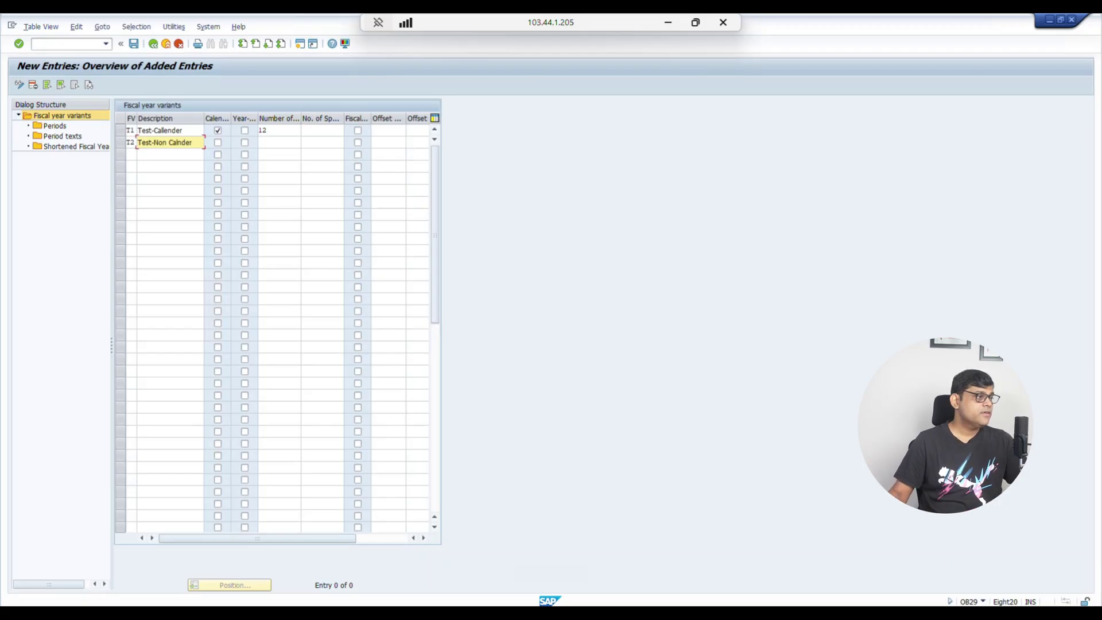
click(279, 142)
text(12)
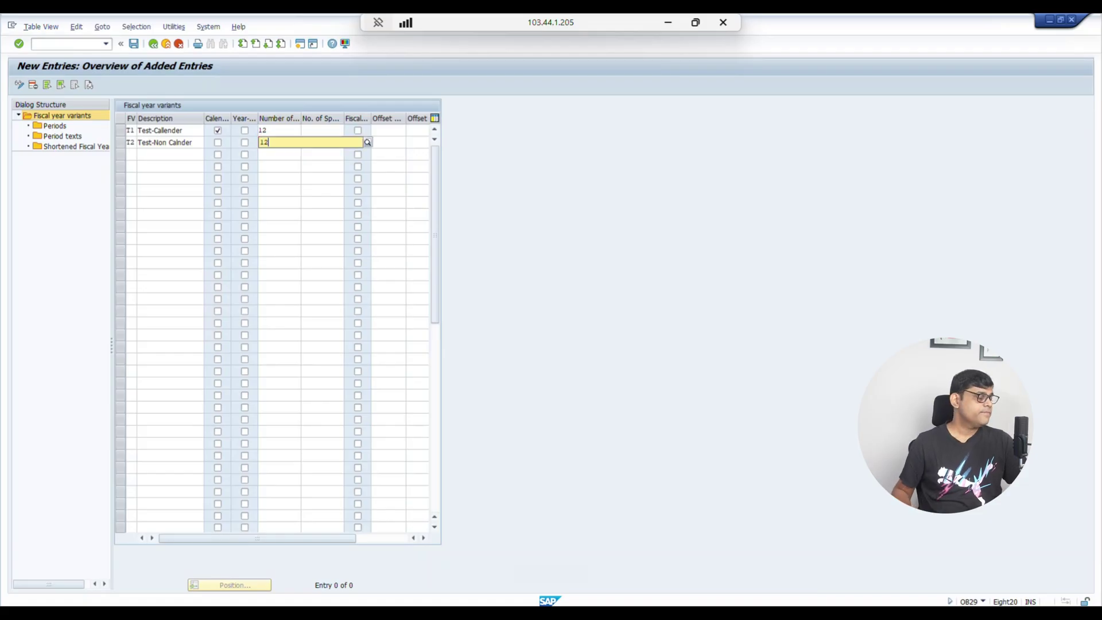
key(Return)
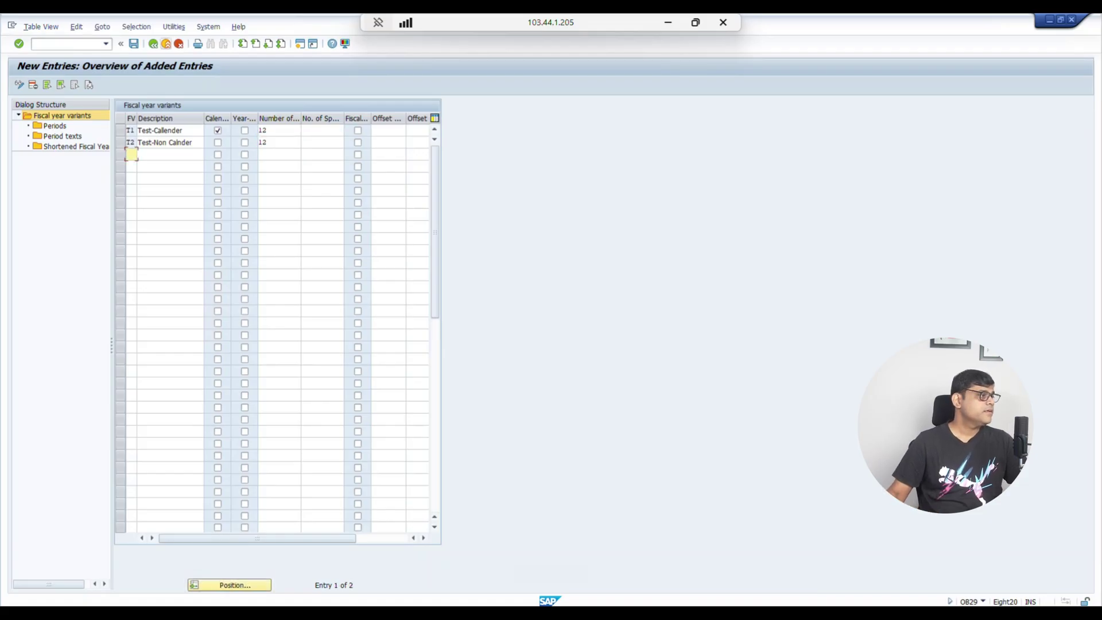
Save the new fiscal year variants T1 and T2 to the own customizing request described as ABC Bakery Ltd
click(133, 44)
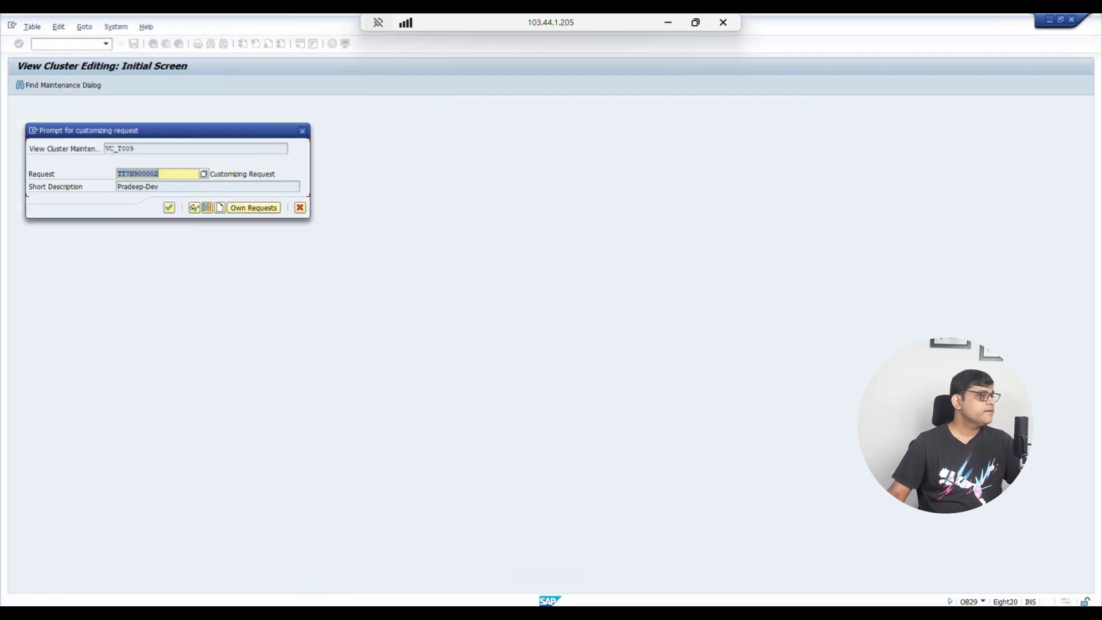
click(254, 207)
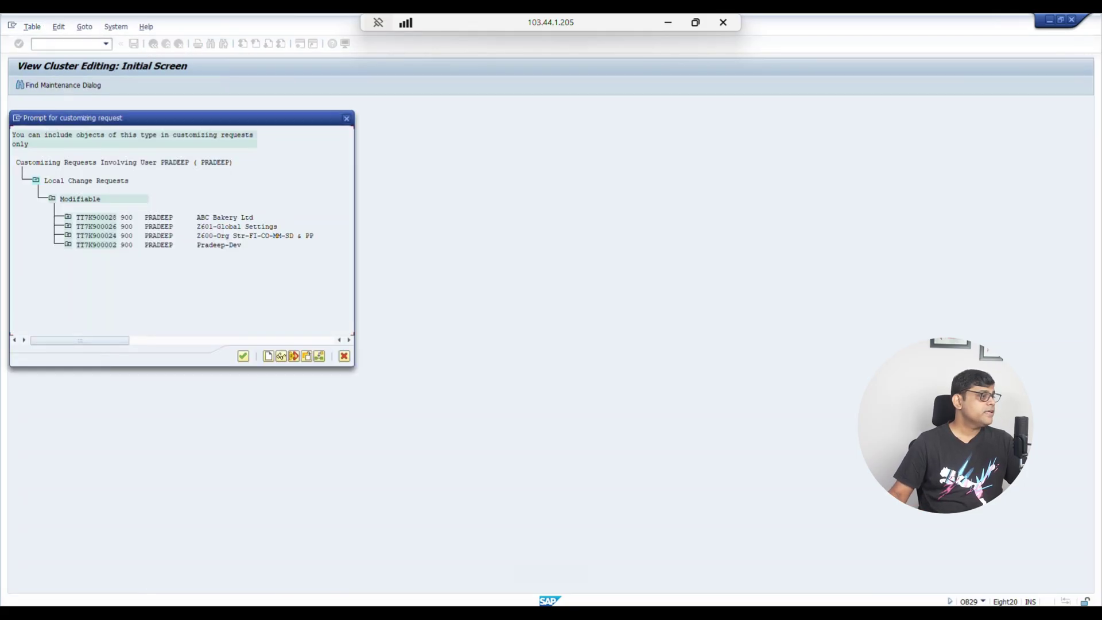
click(346, 119)
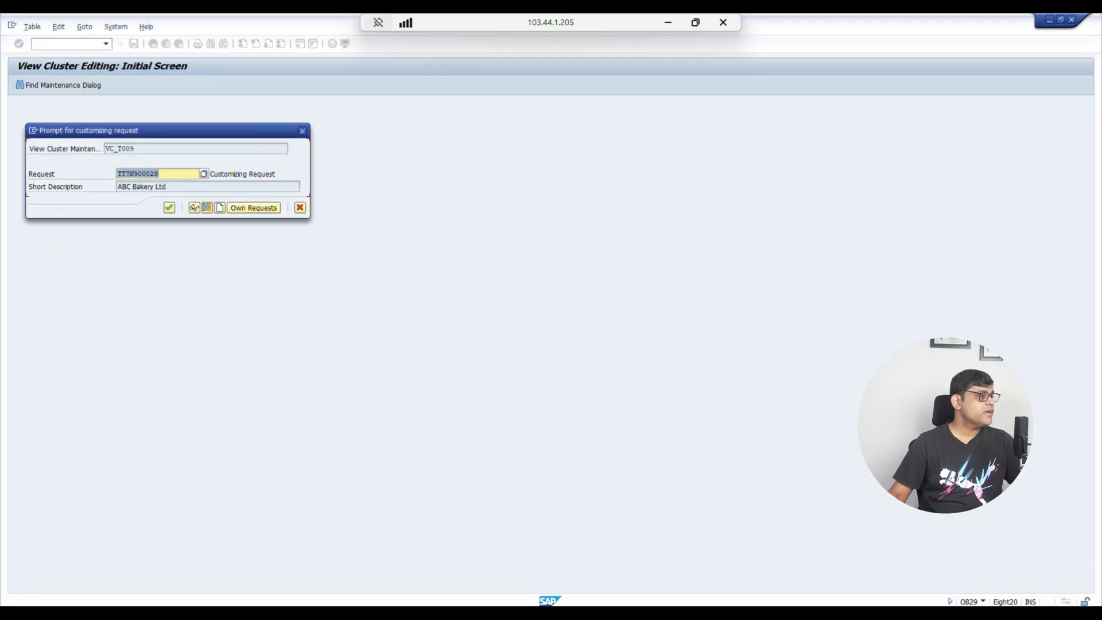
click(169, 207)
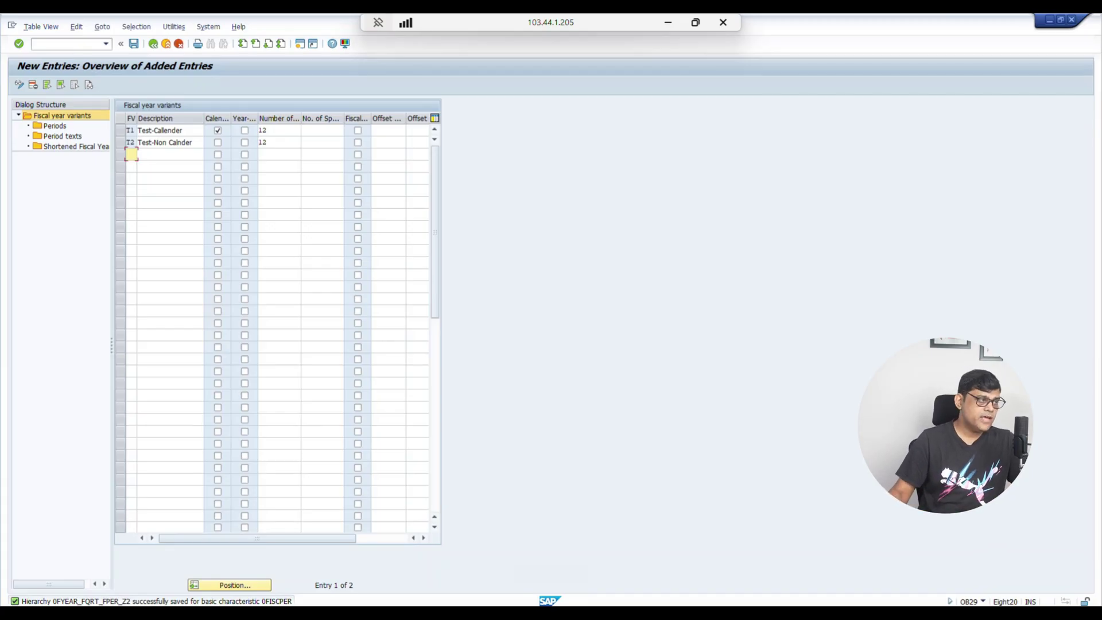
Append "-Ap-March" to the description of variant T2 and save the variants again
click(170, 142)
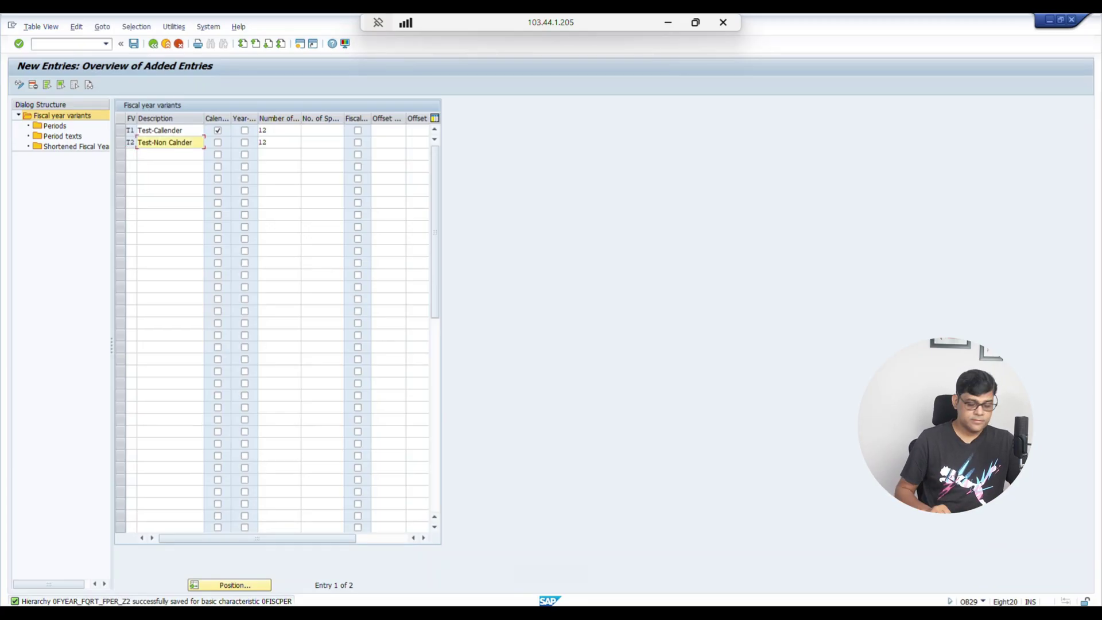
text(-Ap-March)
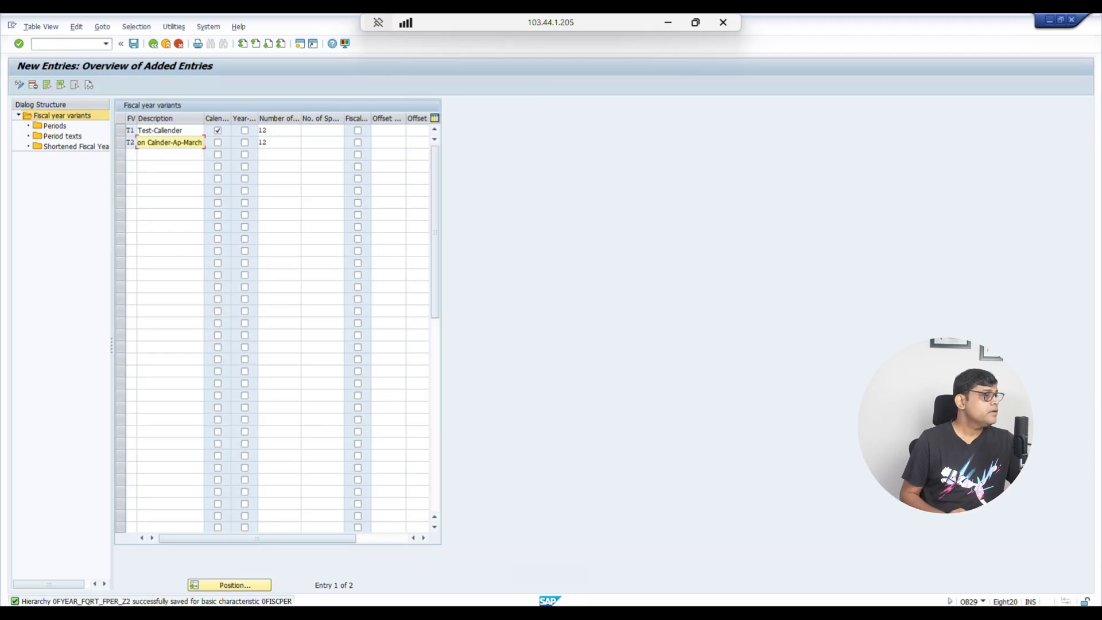
key(Return)
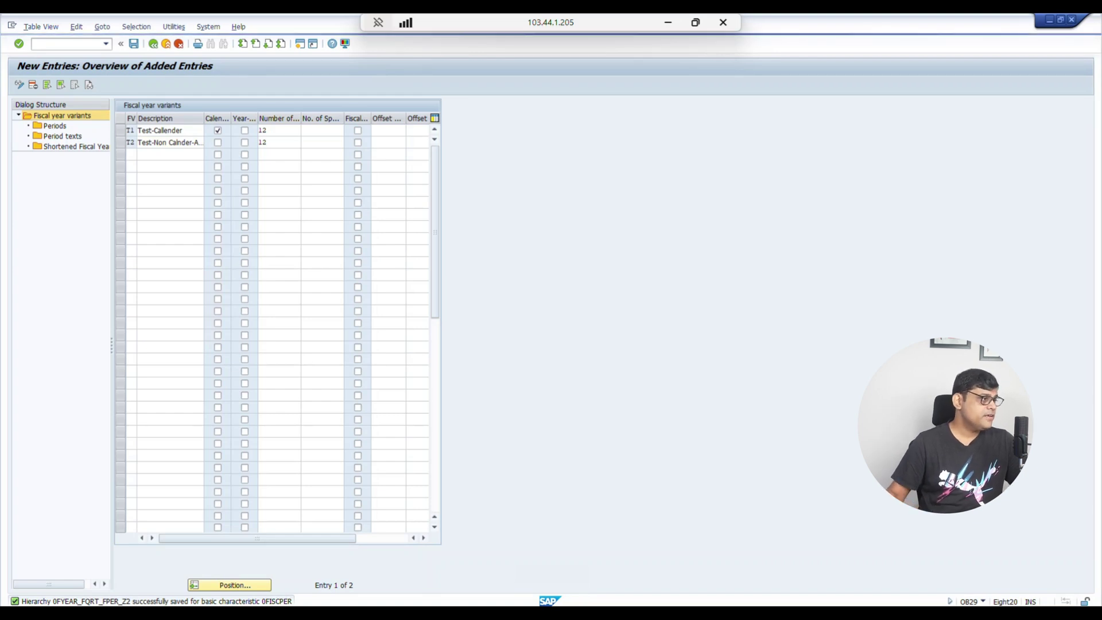
key(ctrl+s)
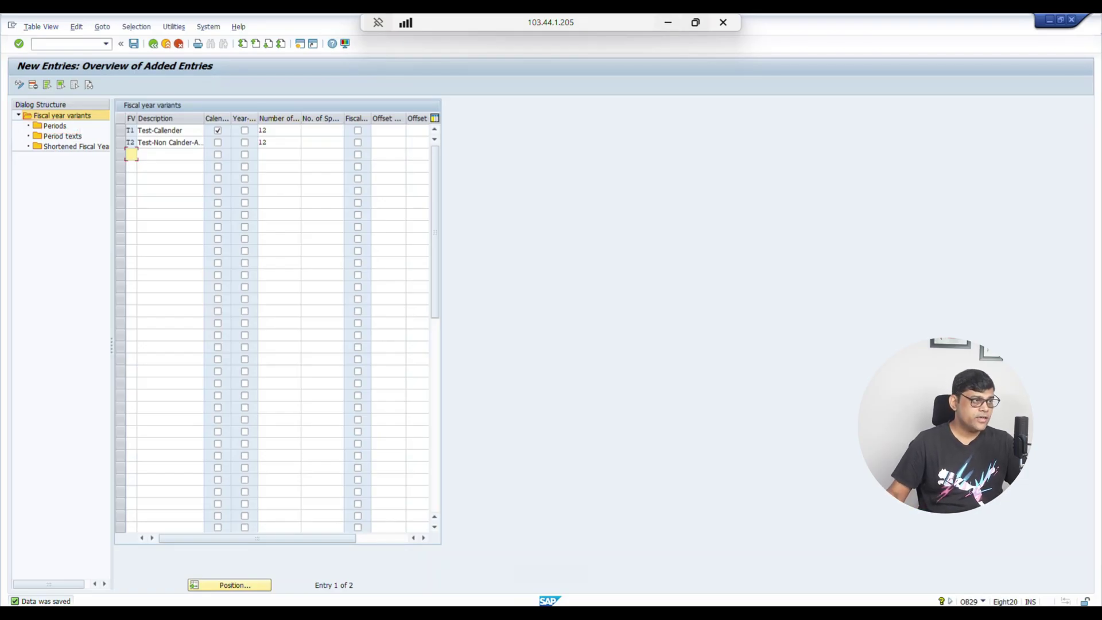
Switch to the Excel workbook and list the months April, May, June, July and Aug in cells I13 to I17
key(alt+Tab)
click(509, 349)
click(328, 293)
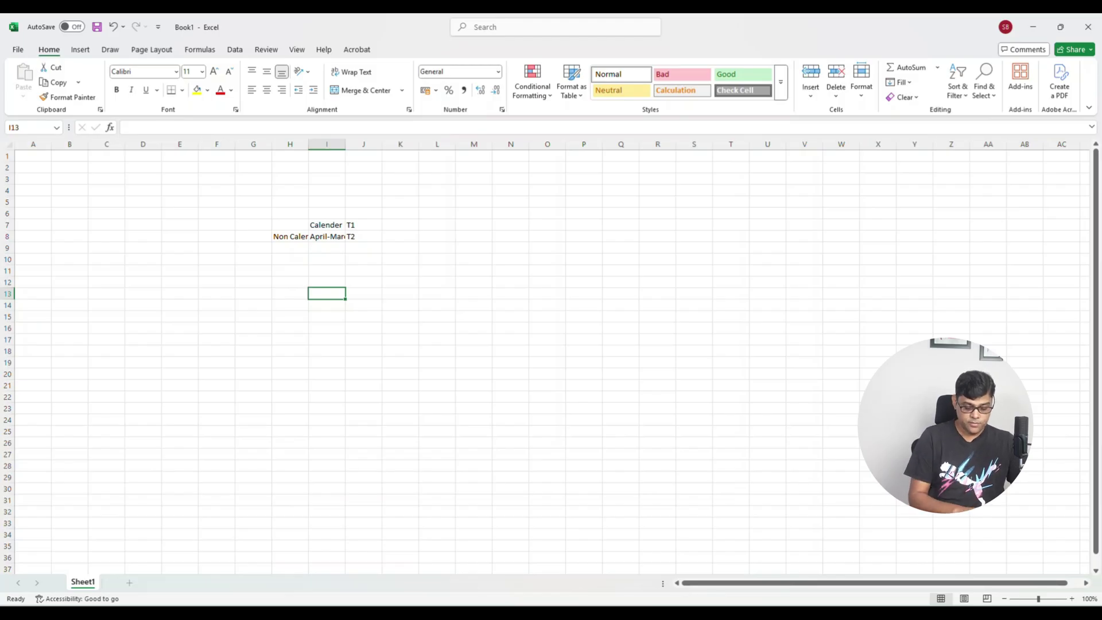
text(April)
key(Tab)
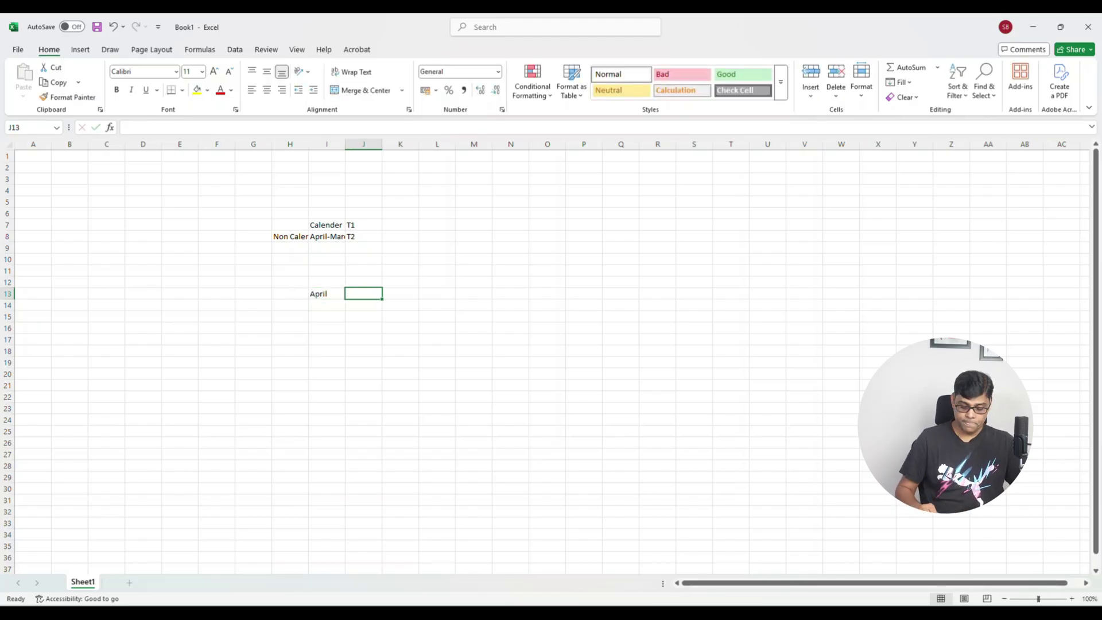
key(Return)
text(May)
key(Return)
text(June)
key(Return)
text(July)
key(Return)
text(Aug)
key(Return)
Continue the month list with Dec, Jan, Feb and March in cells I18 to I21
text(Dec)
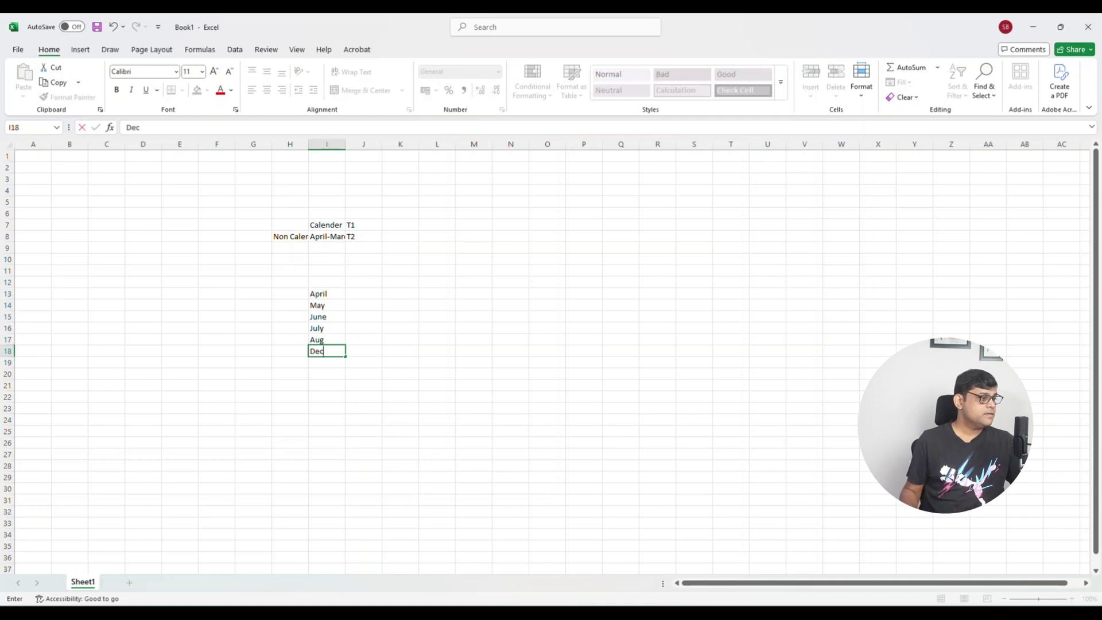
key(Return)
text(Jan)
key(Return)
text(Fe)
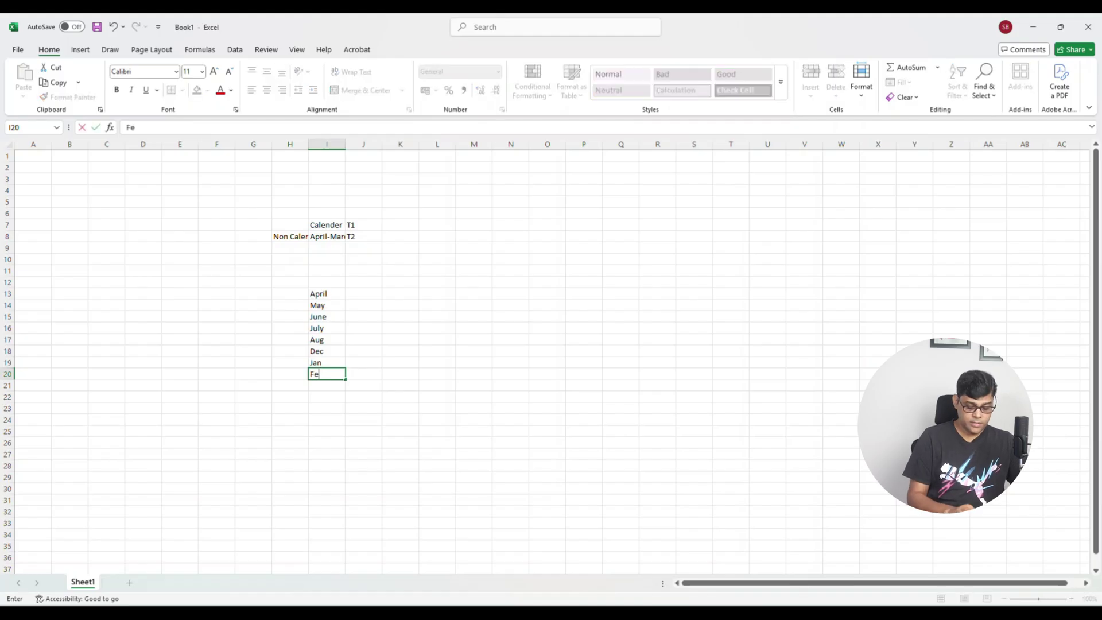
key(Return)
text(March)
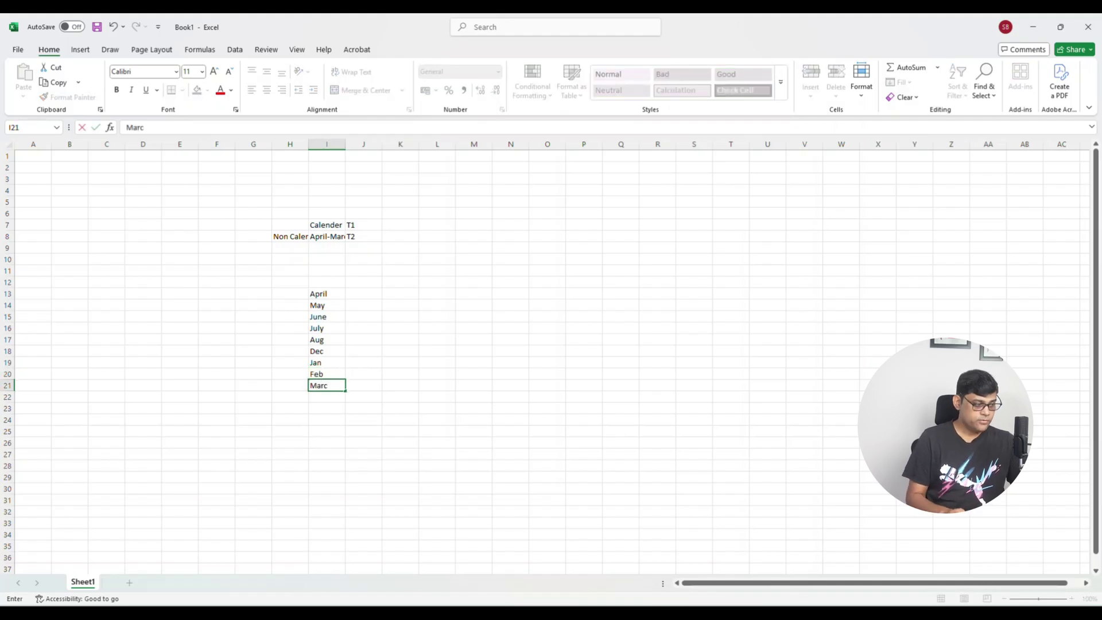
key(Tab)
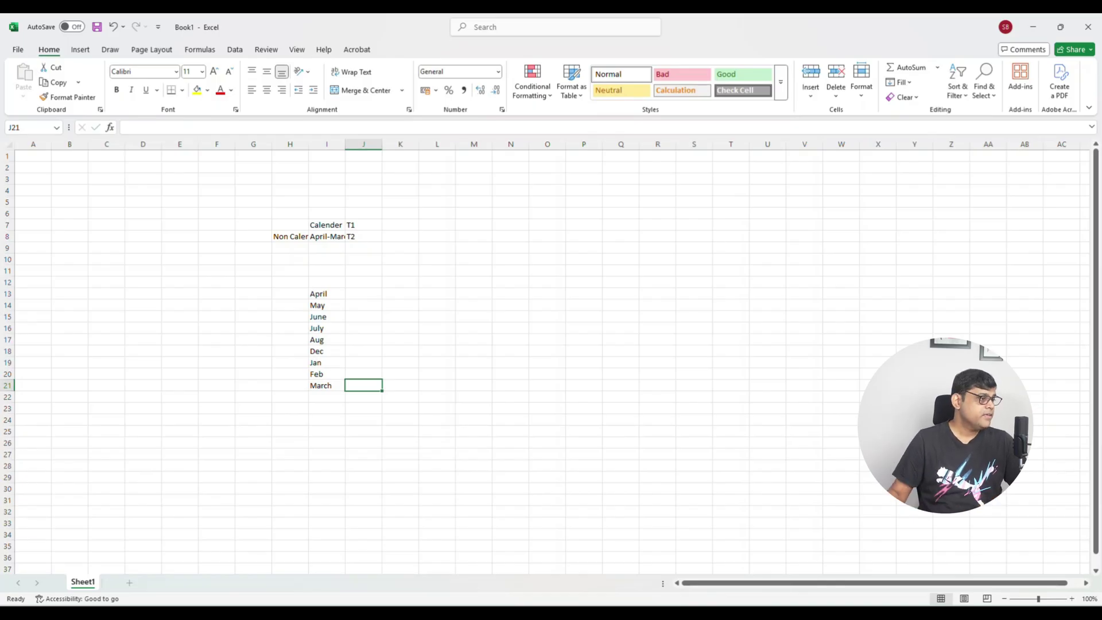
Enter the column header PP in cell J12, above the cells beside the month list
click(290, 294)
key(Right)
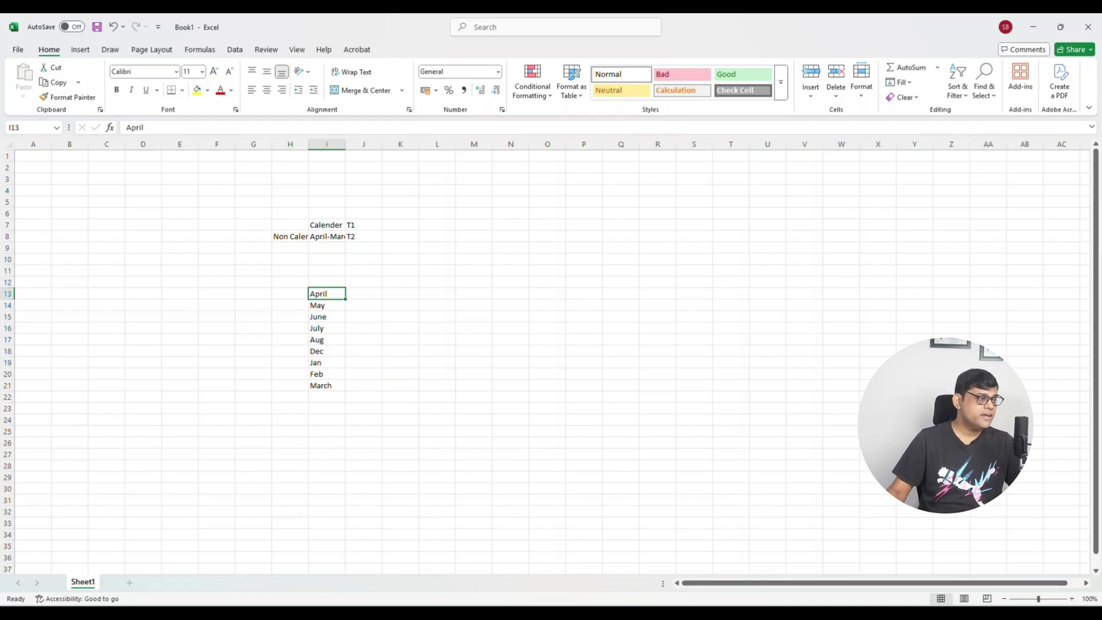
click(364, 282)
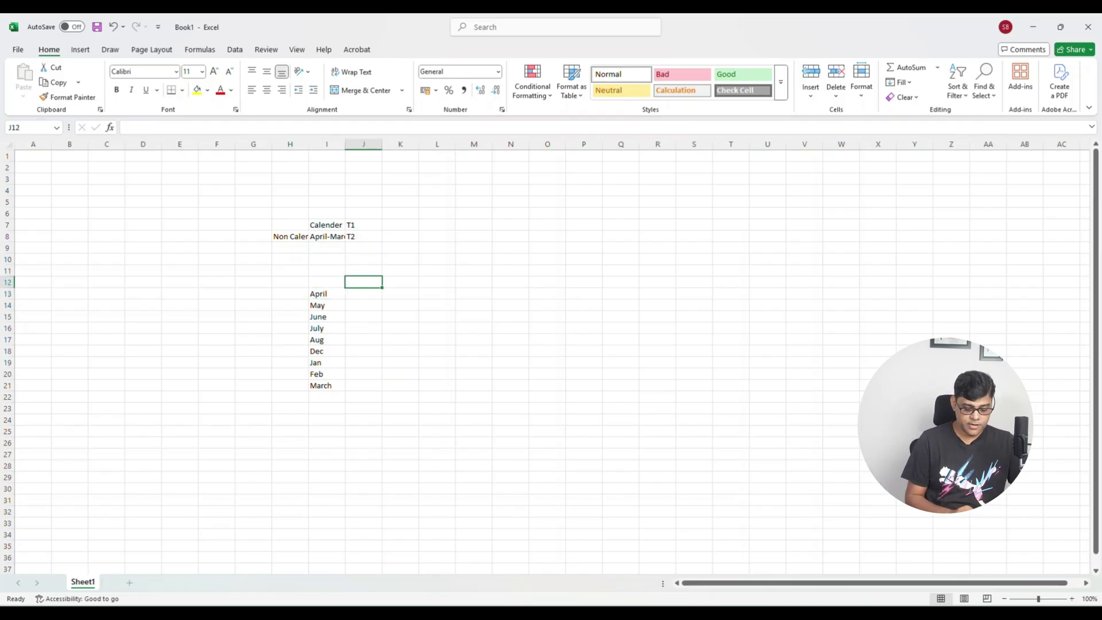
text(pp)
key(Tab)
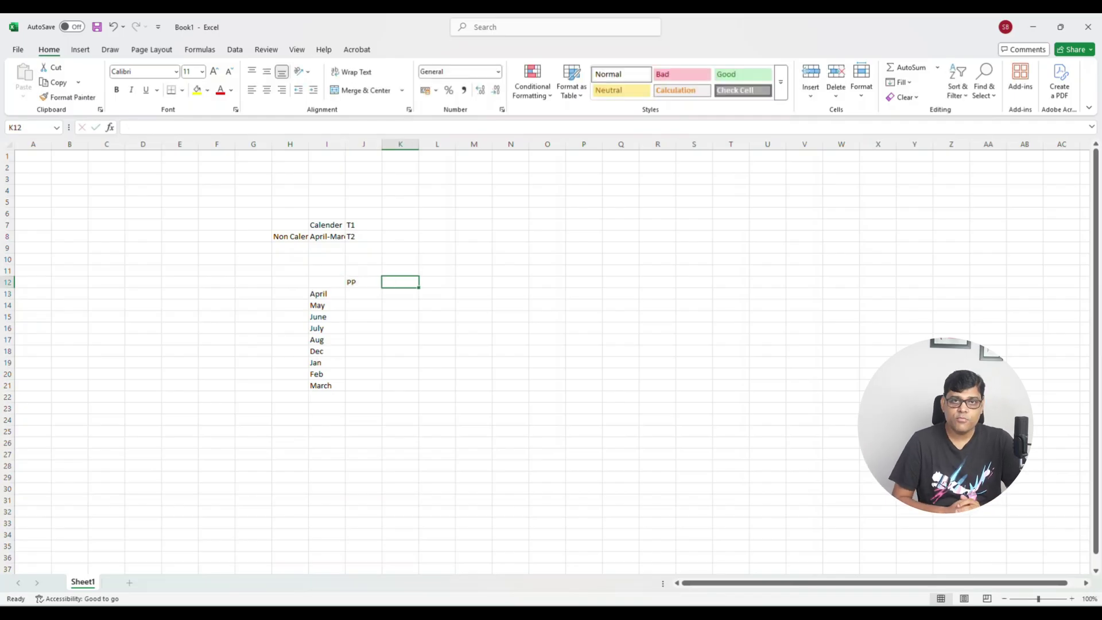
Number the months April through Aug as posting periods 1 to 5 in cells J13 to J17
click(364, 304)
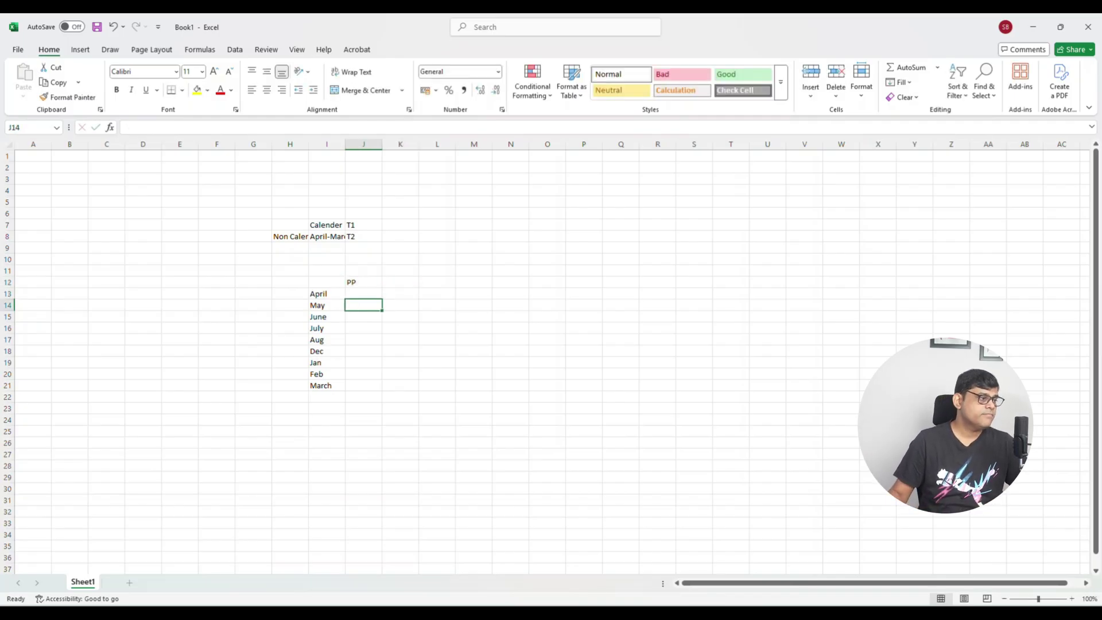
click(364, 294)
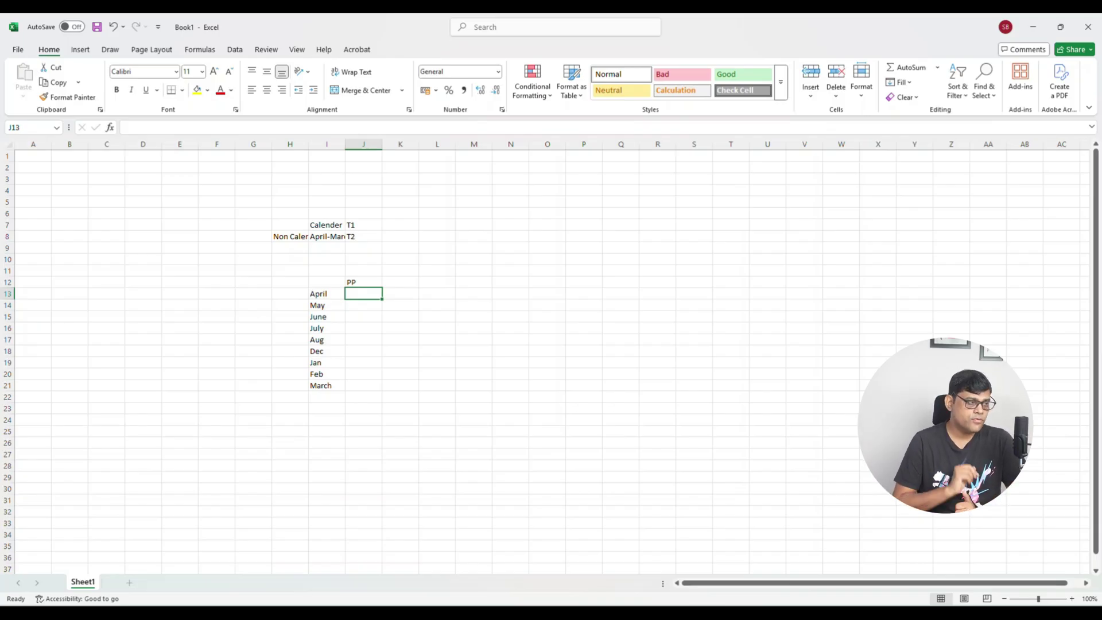
text(1)
key(Return)
text(2)
key(Return)
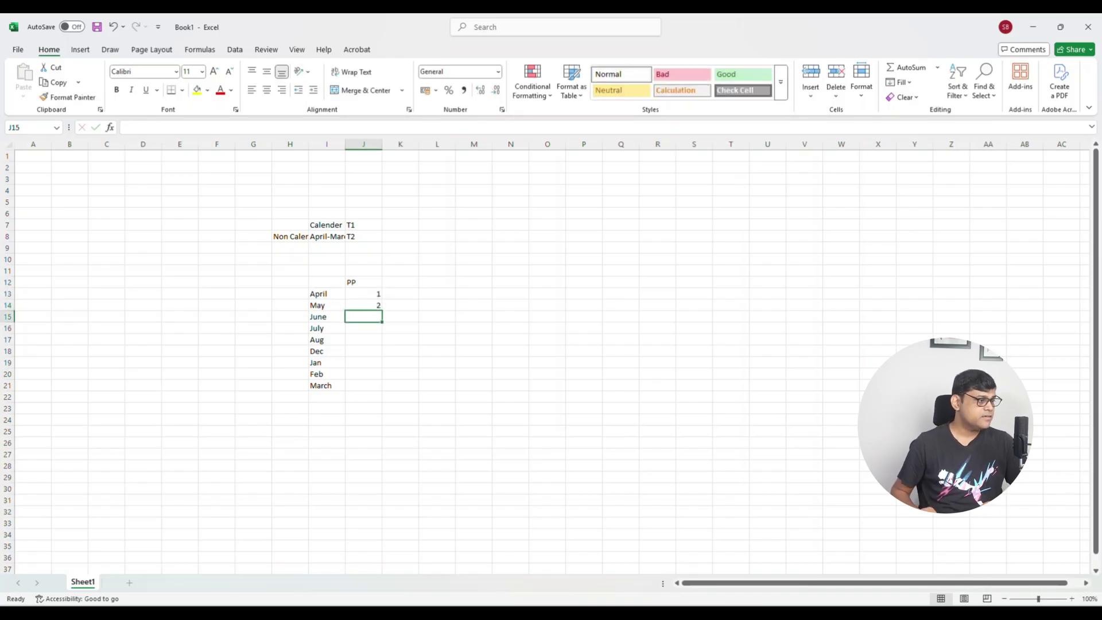
click(364, 328)
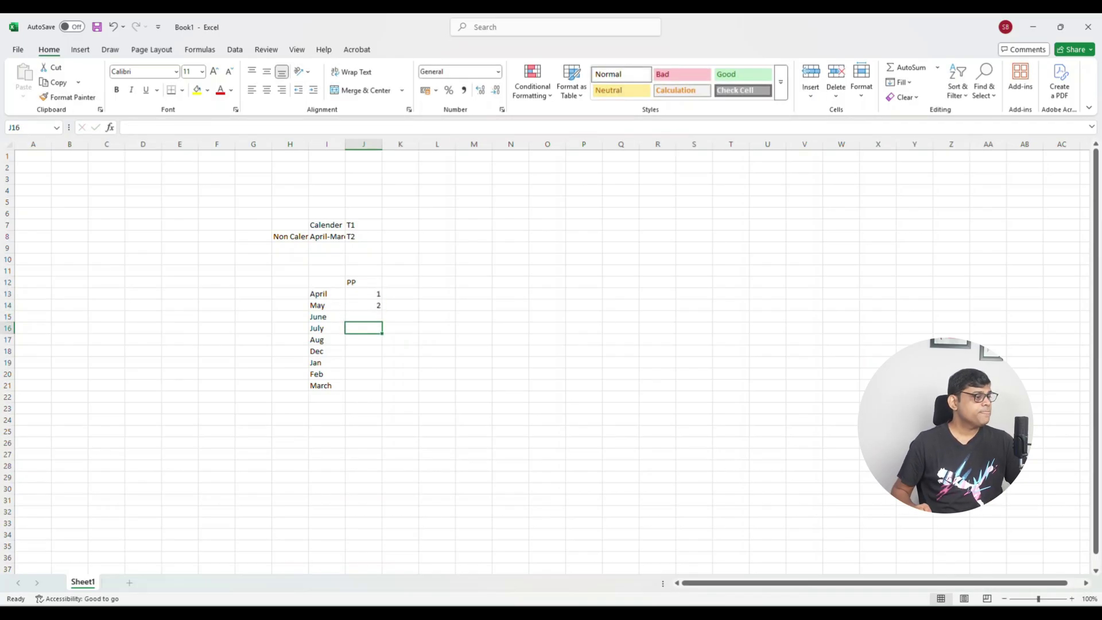
click(363, 316)
text(3)
key(Return)
text(4)
key(Return)
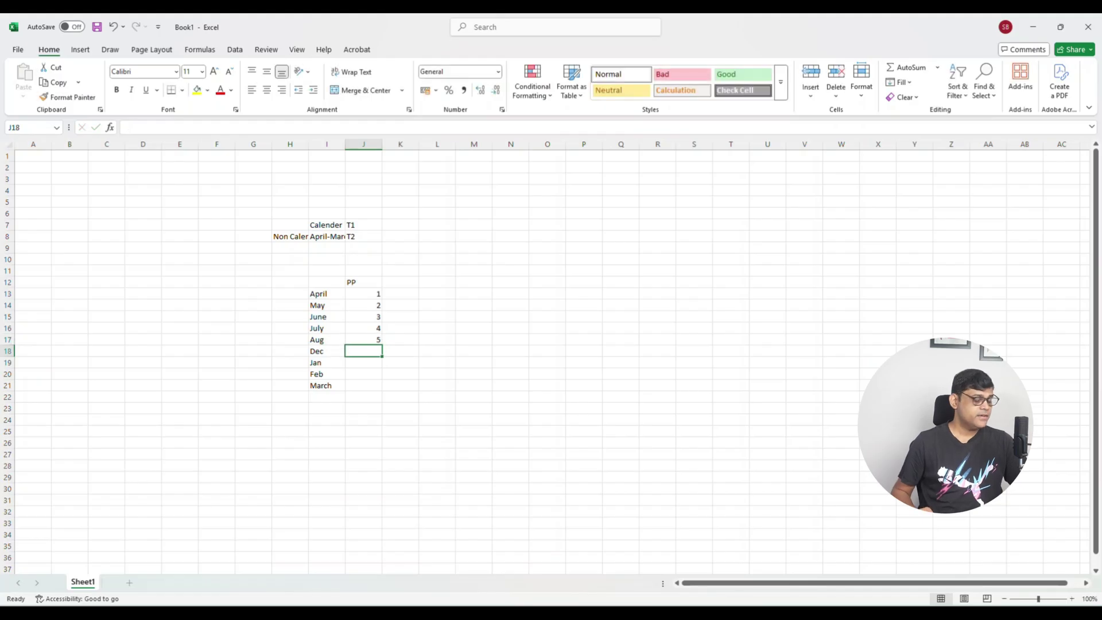
Assign posting periods 9, 10, 11 and 12 to Dec, Jan, Feb and March in cells J18 to J21
text(9)
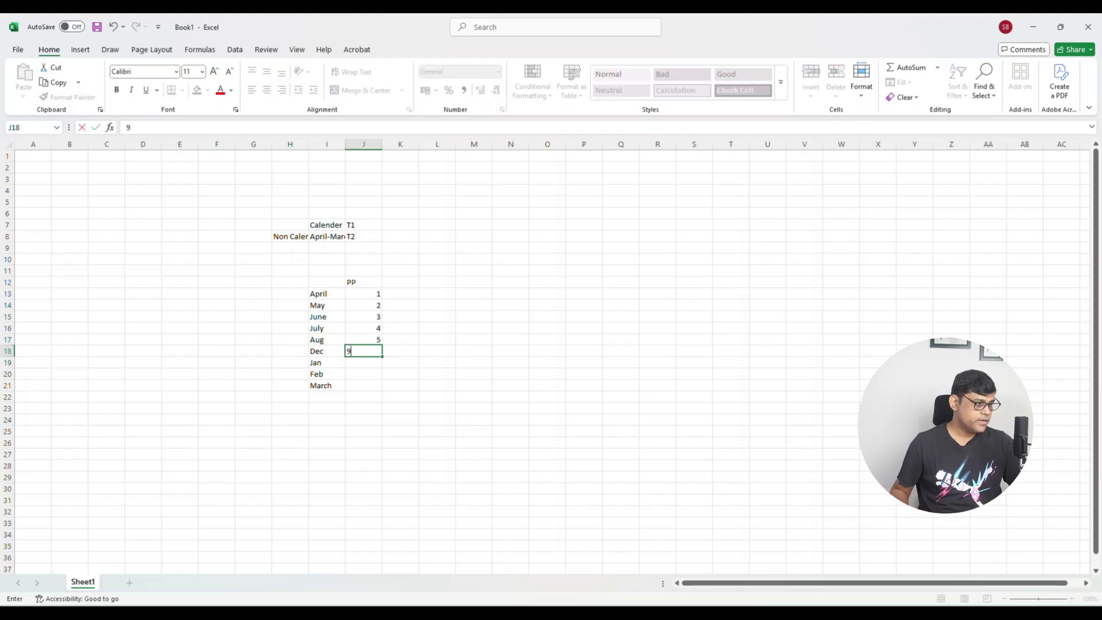
key(Return)
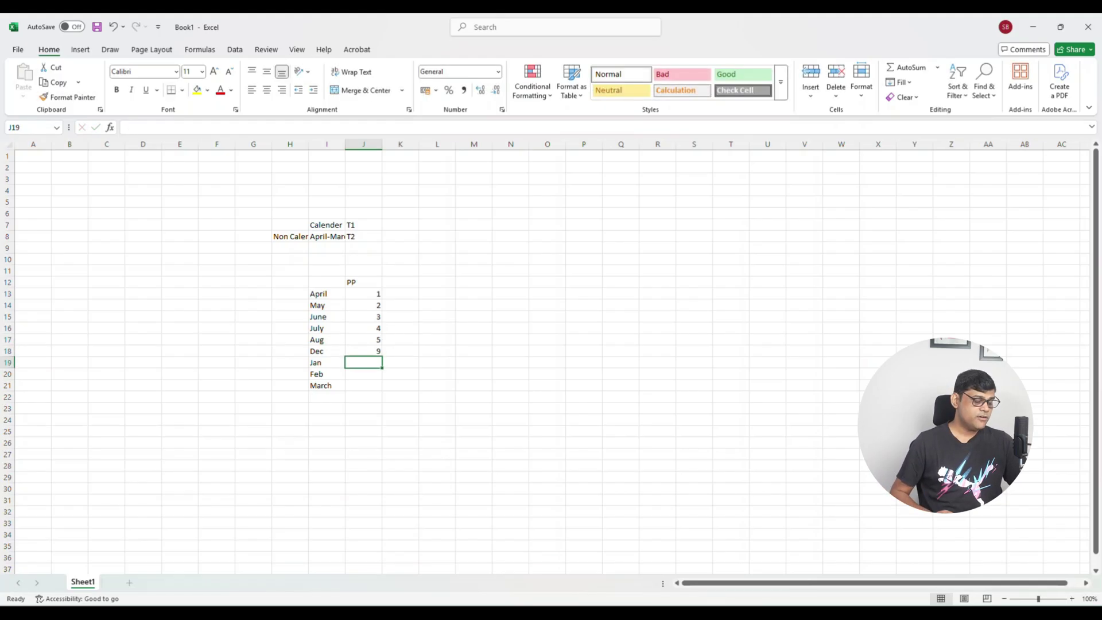
text(10)
key(Return)
text(11)
key(Return)
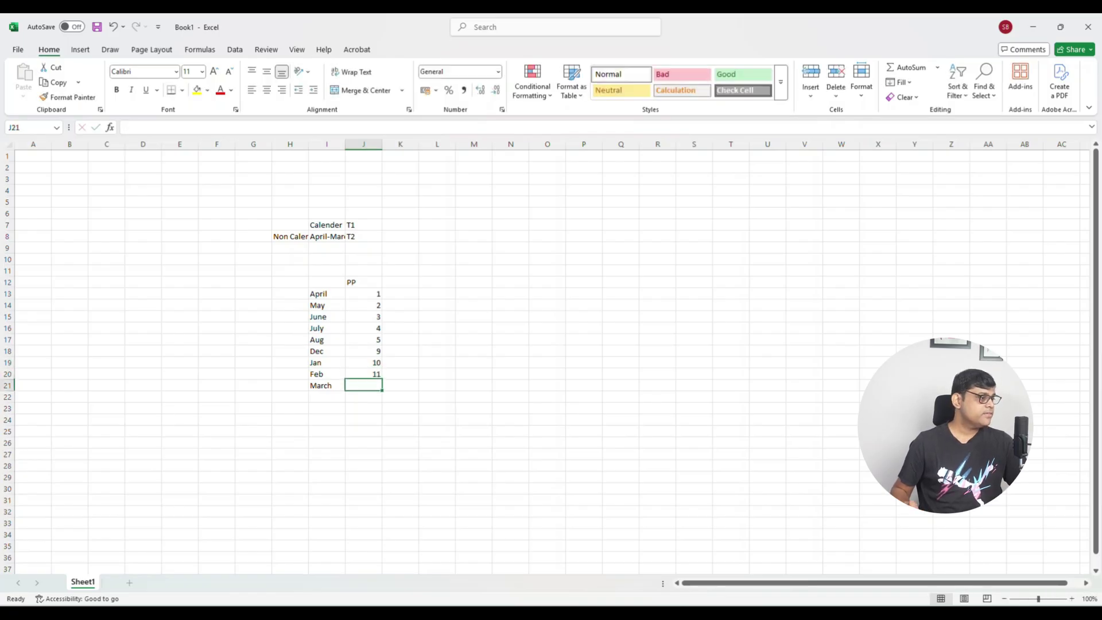
text(12)
key(Tab)
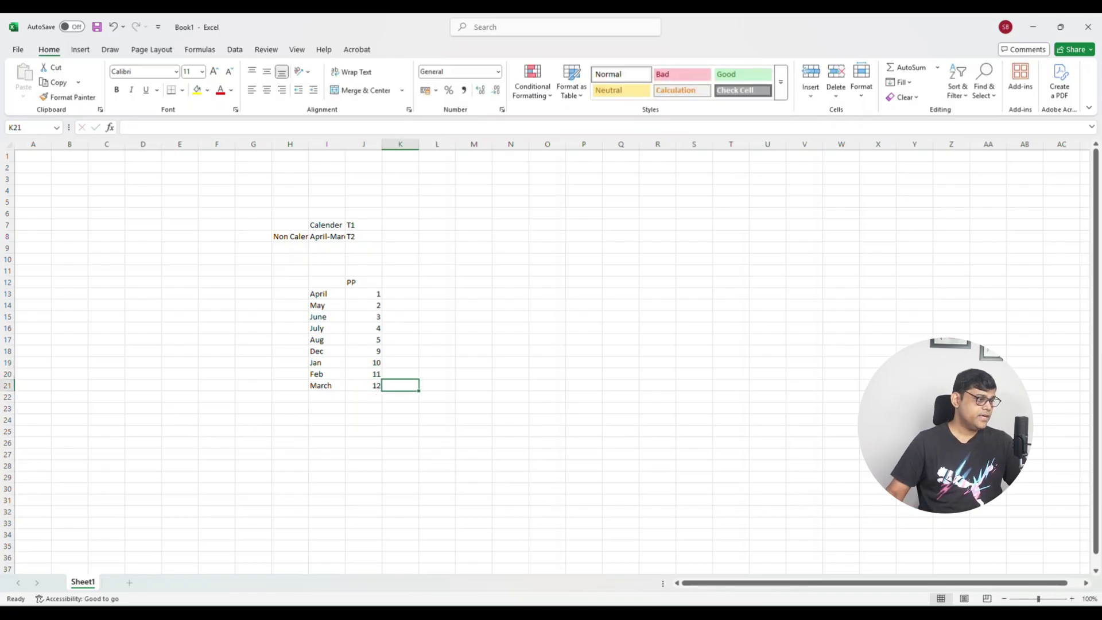
Enter the column header Days in cell K12, next to the PP header
click(290, 293)
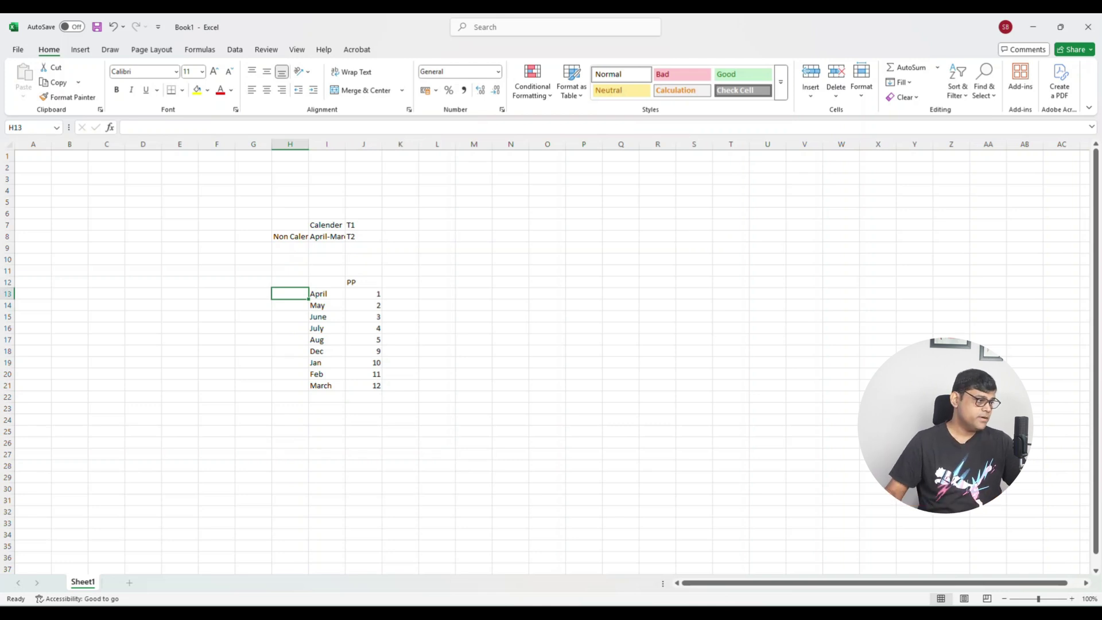
click(364, 294)
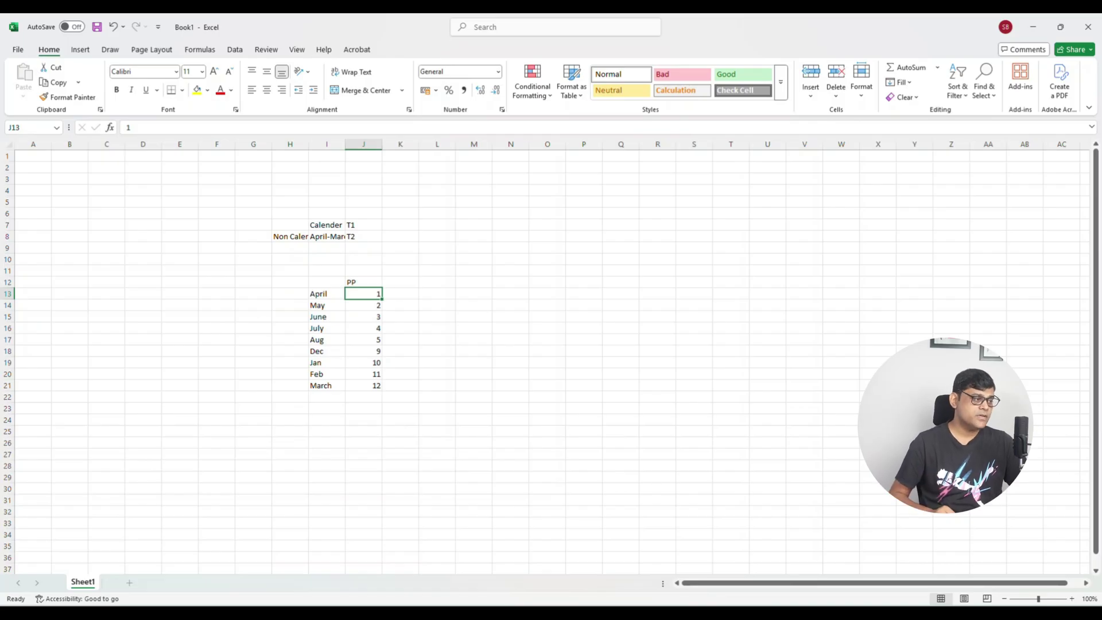
click(400, 293)
click(400, 350)
click(400, 282)
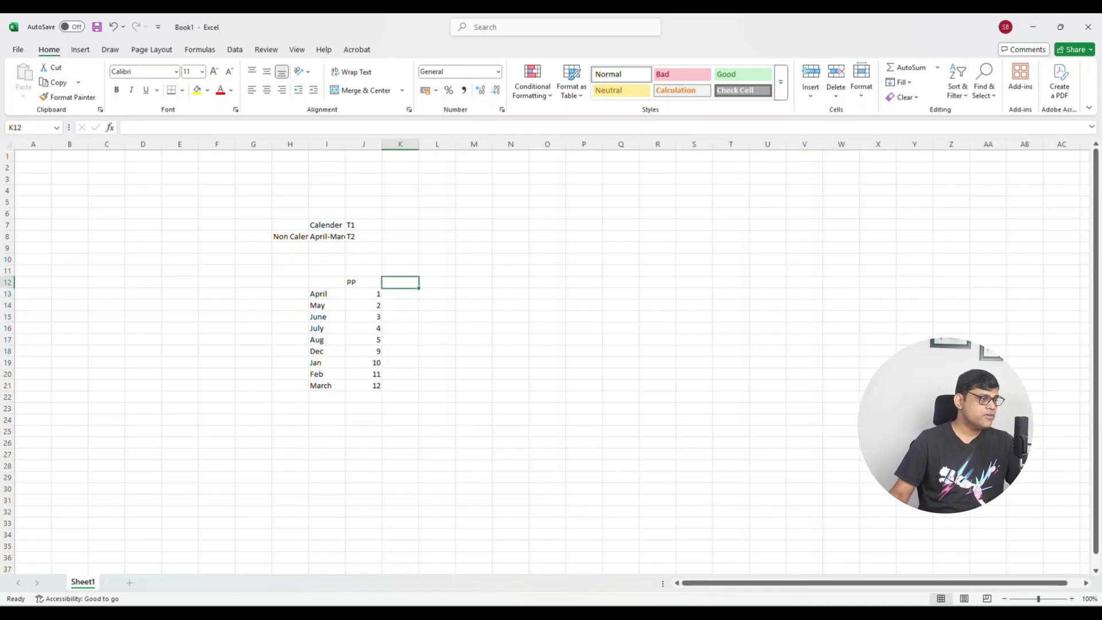
text(Days)
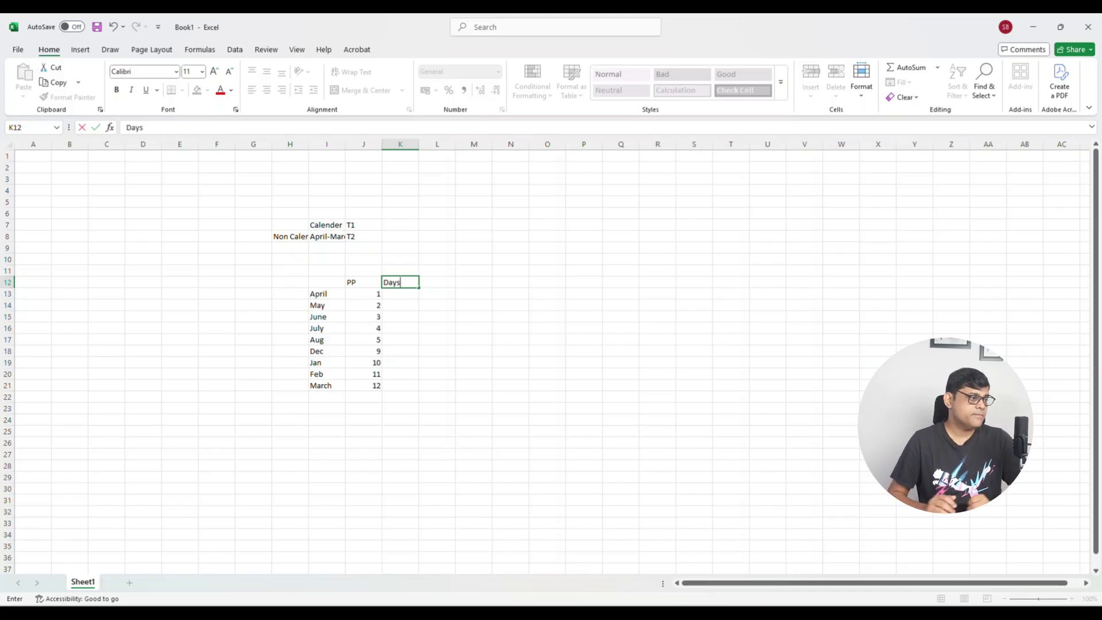
key(Return)
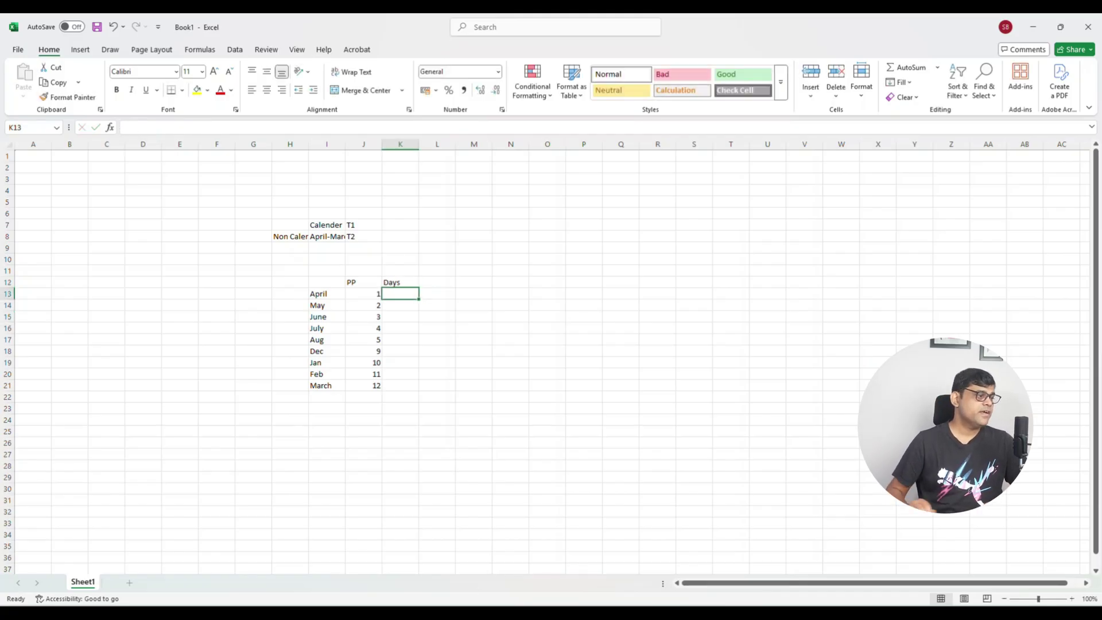
Enter the day counts 30, 31 and 30 for April, May and June in cells K13 to K15
text(30)
key(Return)
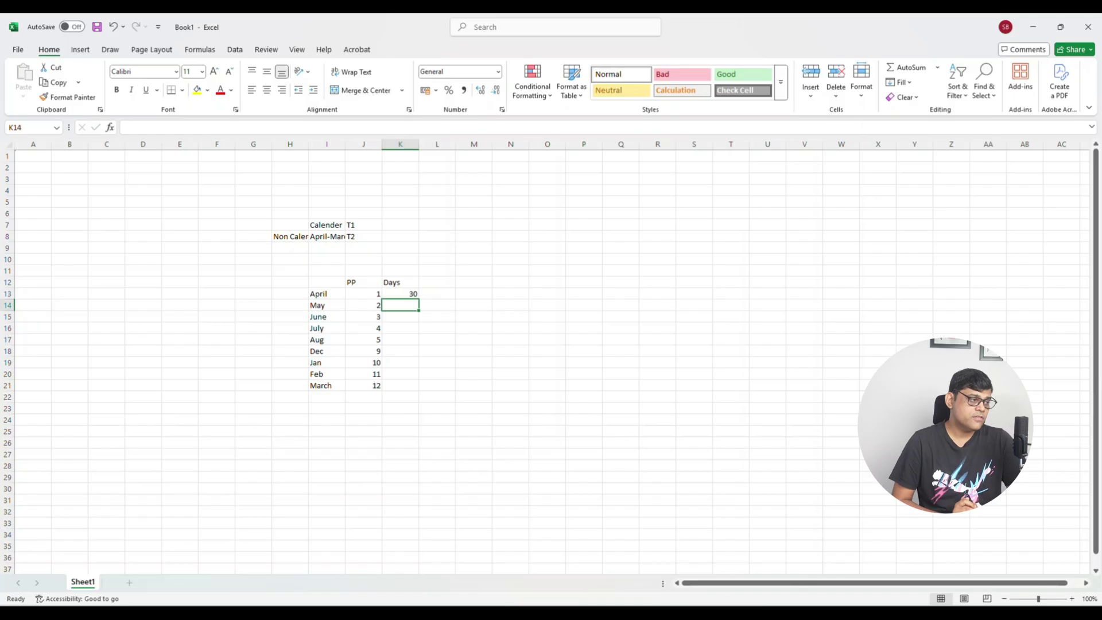
text(31)
key(Return)
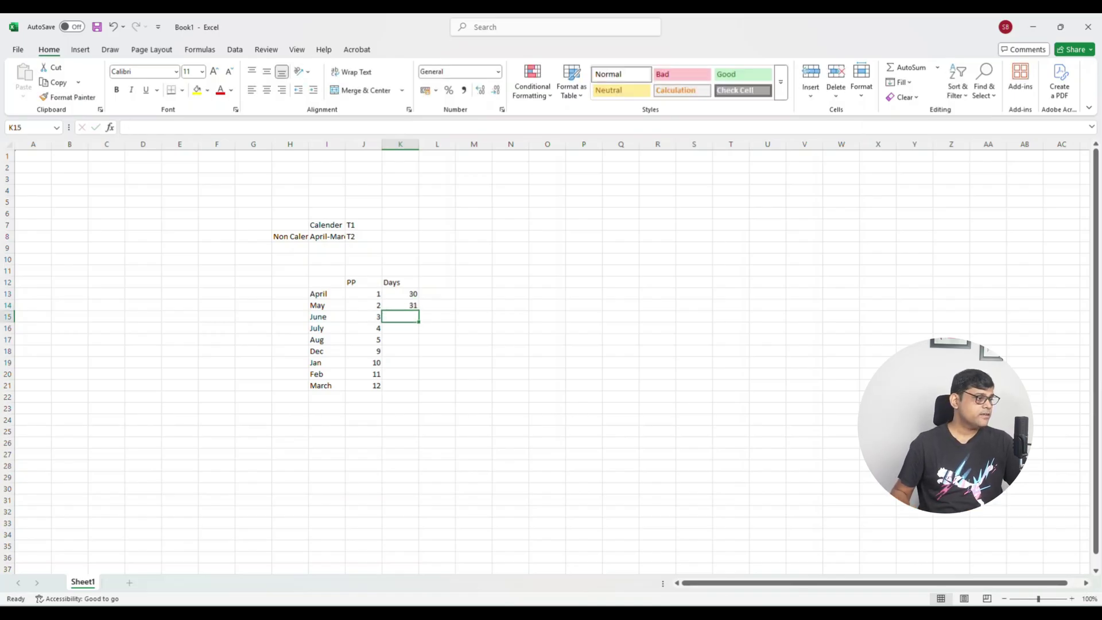
text(30)
key(Return)
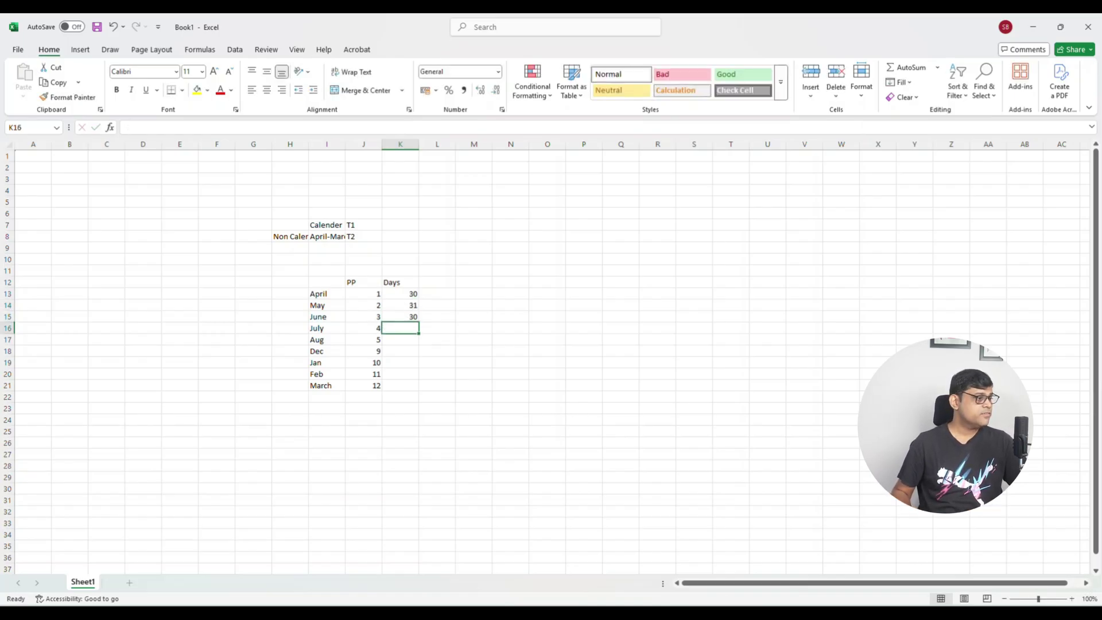
Enter 31 days each for July, Aug and Dec in cells K16 to K18
text(31)
key(Return)
text(31)
key(Return)
text(31)
key(Return)
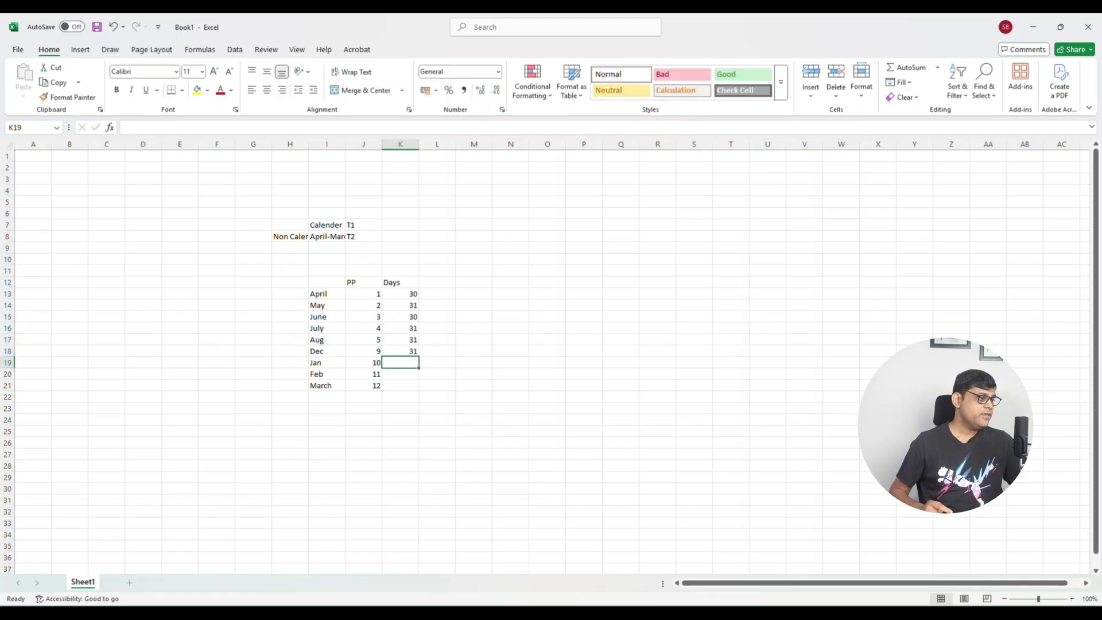
Enter the day counts 31, 28 and 31 for Jan, Feb and March in cells K19 to K21
text(31)
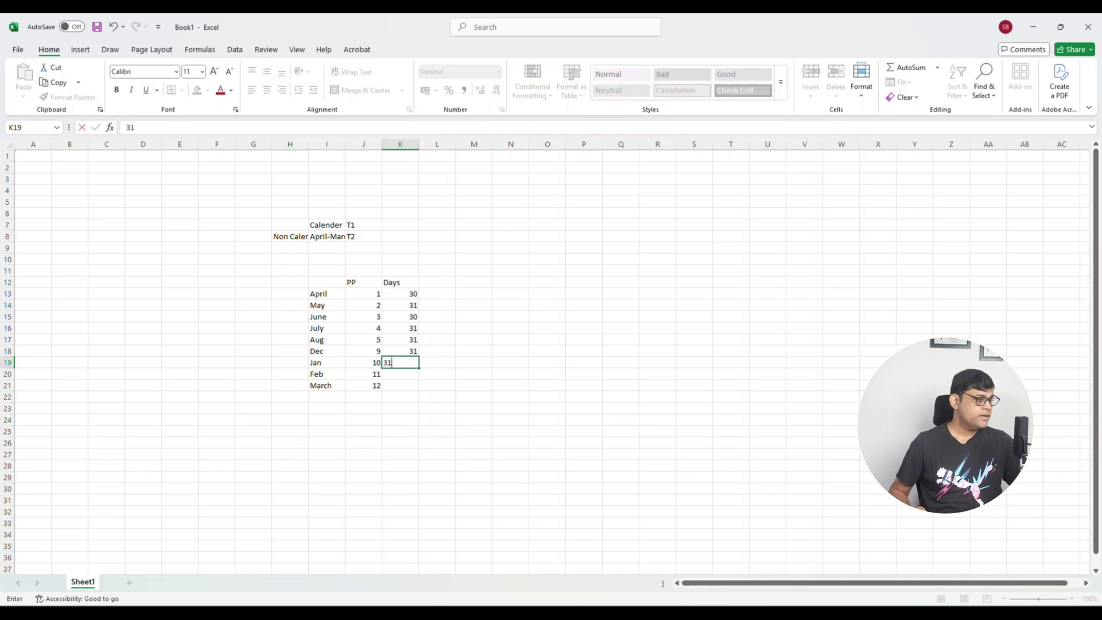
key(Tab)
key(Down)
key(Left)
text(28)
key(Return)
text(31)
key(Return)
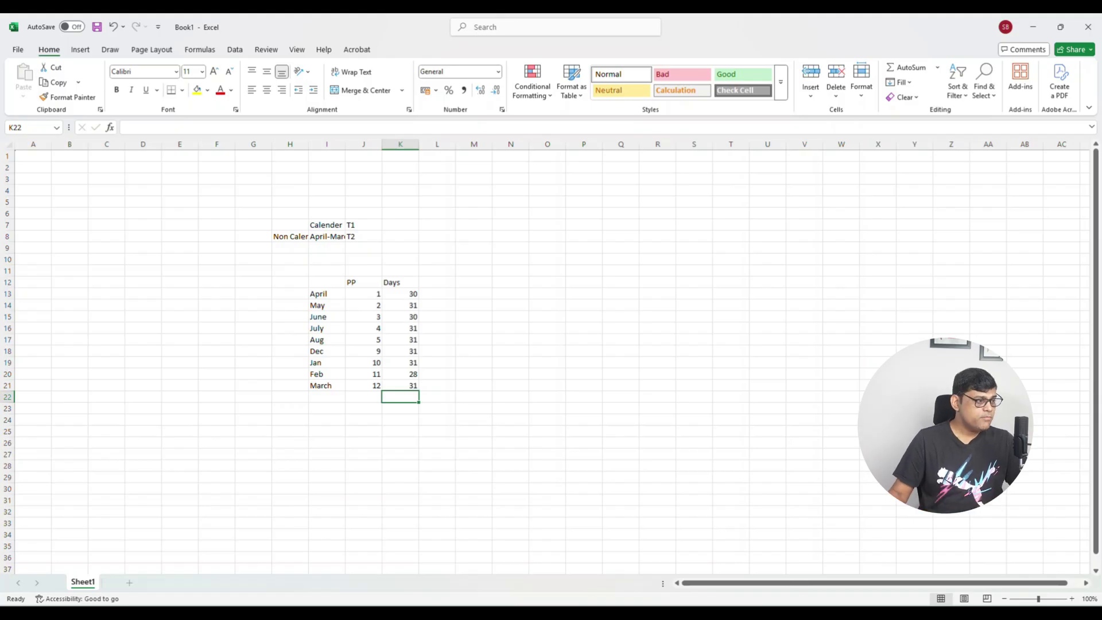
Enter the column header Year Shifting in cell L12, next to the Days header
click(437, 282)
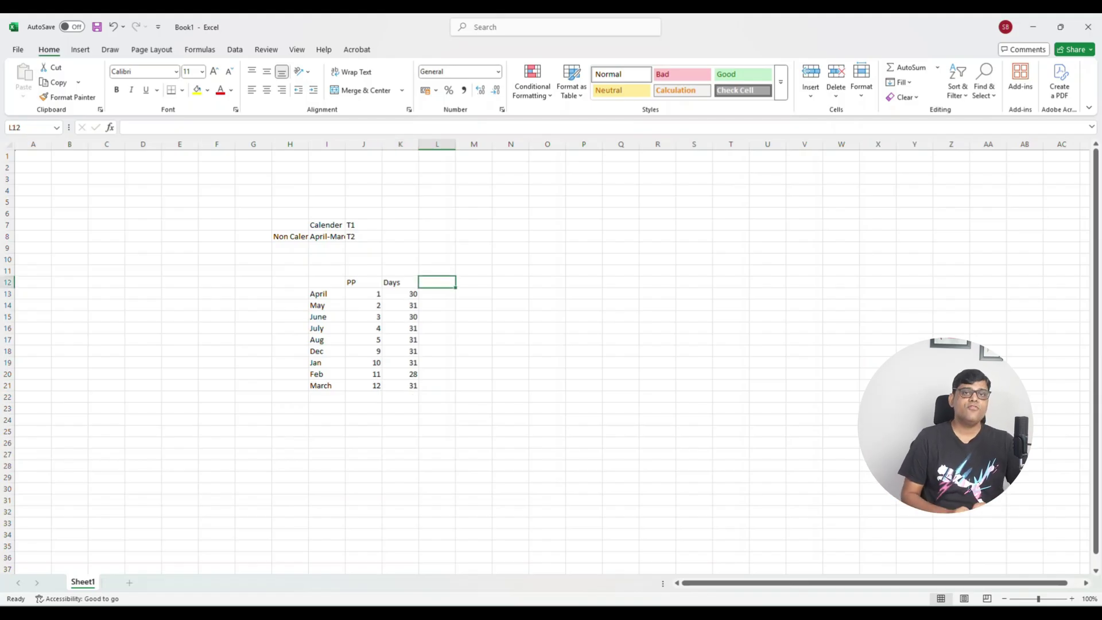
text(Year)
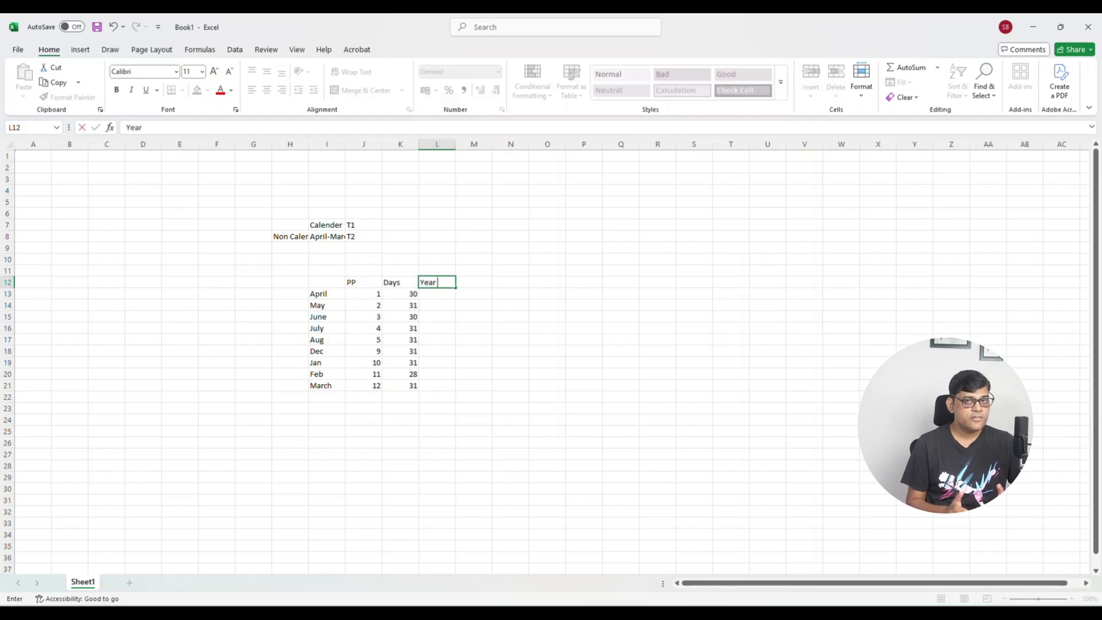
text( S)
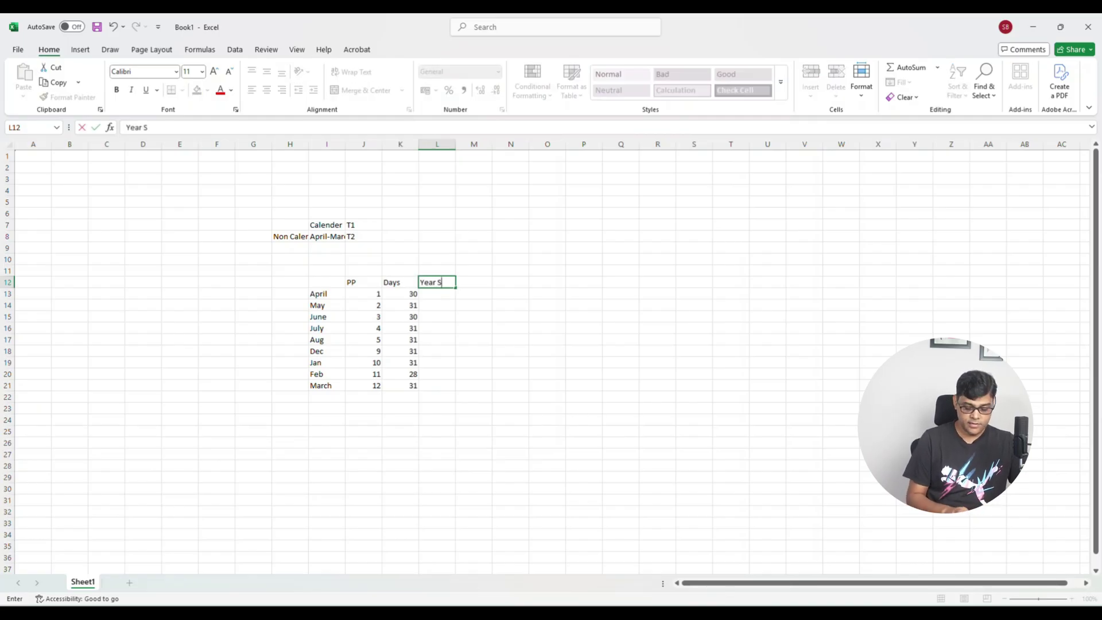
text(hifting)
key(Return)
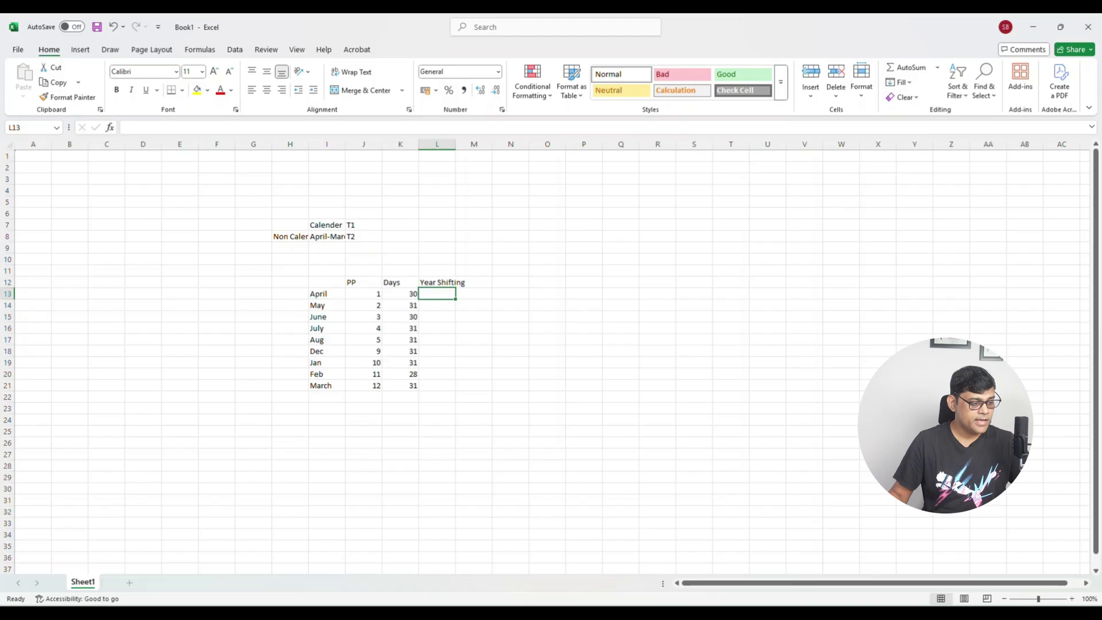
Switch to PowerPoint slide 6 and handwrite April under the first timeline mark, then add a labelled Dec mark further along
click(717, 560)
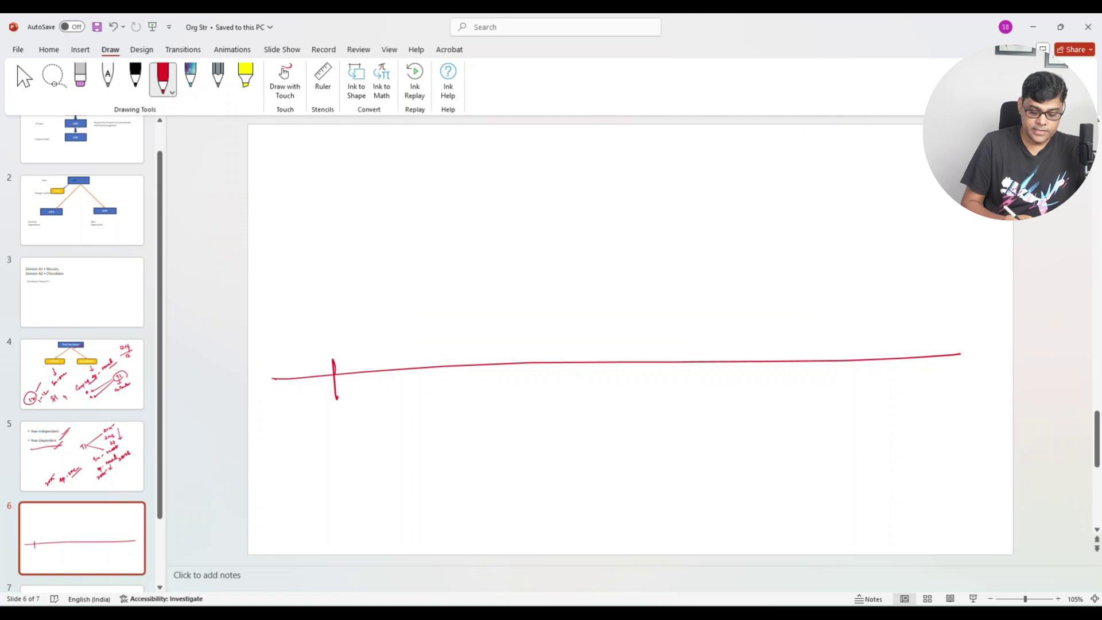
mouse_move(326, 426)
mouse_down()
mouse_move(332, 437)
mouse_move(362, 423)
mouse_move(368, 436)
mouse_up()
mouse_move(698, 340)
mouse_down()
mouse_move(713, 401)
mouse_move(747, 394)
mouse_up()
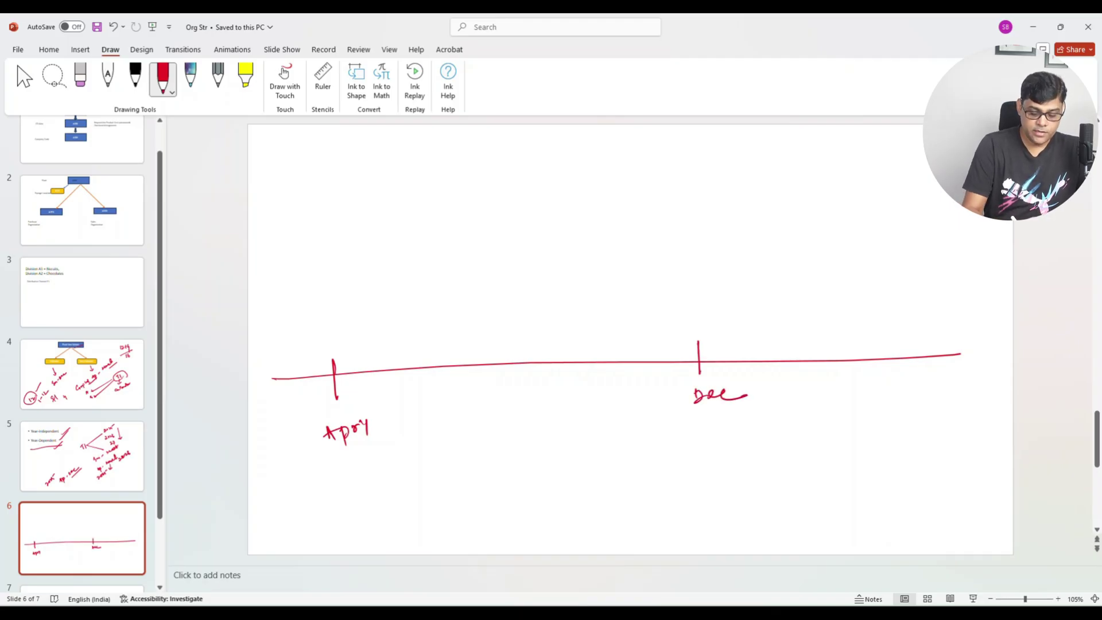
Handwrite the row labels System above and Country below the timeline, and write 2025 in the System row
mouse_move(277, 242)
mouse_down()
mouse_move(274, 264)
mouse_move(290, 270)
mouse_move(336, 239)
mouse_up()
mouse_move(309, 519)
mouse_down()
mouse_move(306, 538)
mouse_move(357, 505)
mouse_move(370, 537)
mouse_up()
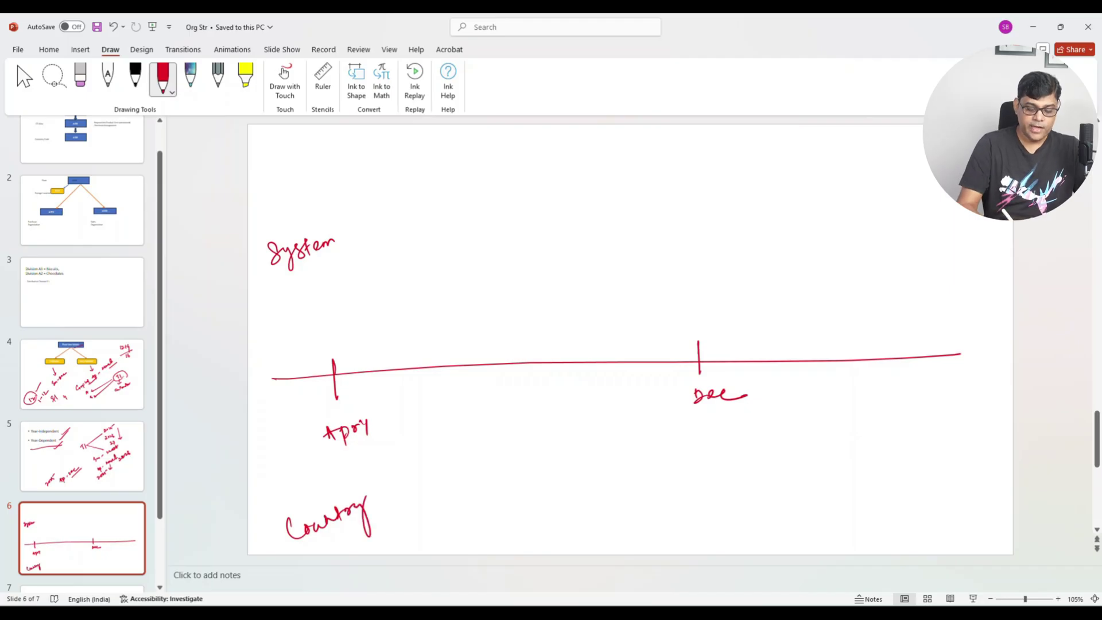
drag(496, 254, 514, 262)
mouse_move(527, 256)
mouse_down()
mouse_move(536, 247)
mouse_move(549, 255)
mouse_up()
mouse_move(552, 238)
mouse_down()
mouse_move(573, 228)
mouse_move(545, 264)
mouse_up()
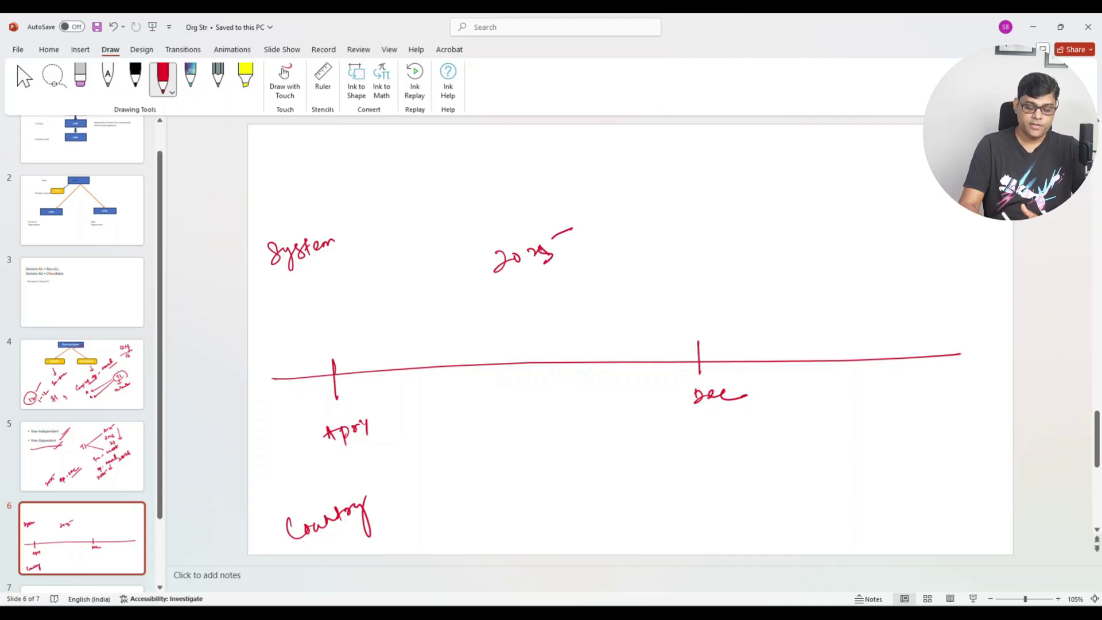
Handwrite 4th above the April mark and 1st-PP below the April label
drag(339, 320, 326, 338)
drag(348, 289, 356, 319)
mouse_move(362, 292)
mouse_down()
mouse_move(364, 311)
mouse_move(368, 286)
mouse_up()
drag(368, 290, 385, 315)
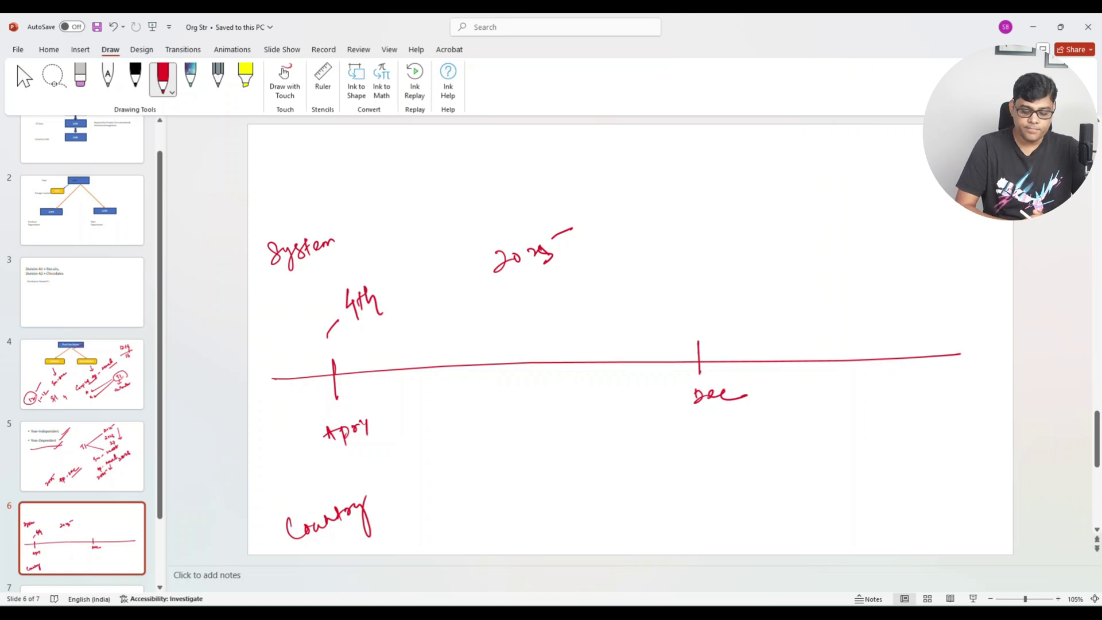
drag(350, 463, 357, 474)
drag(371, 455, 372, 477)
drag(365, 464, 403, 461)
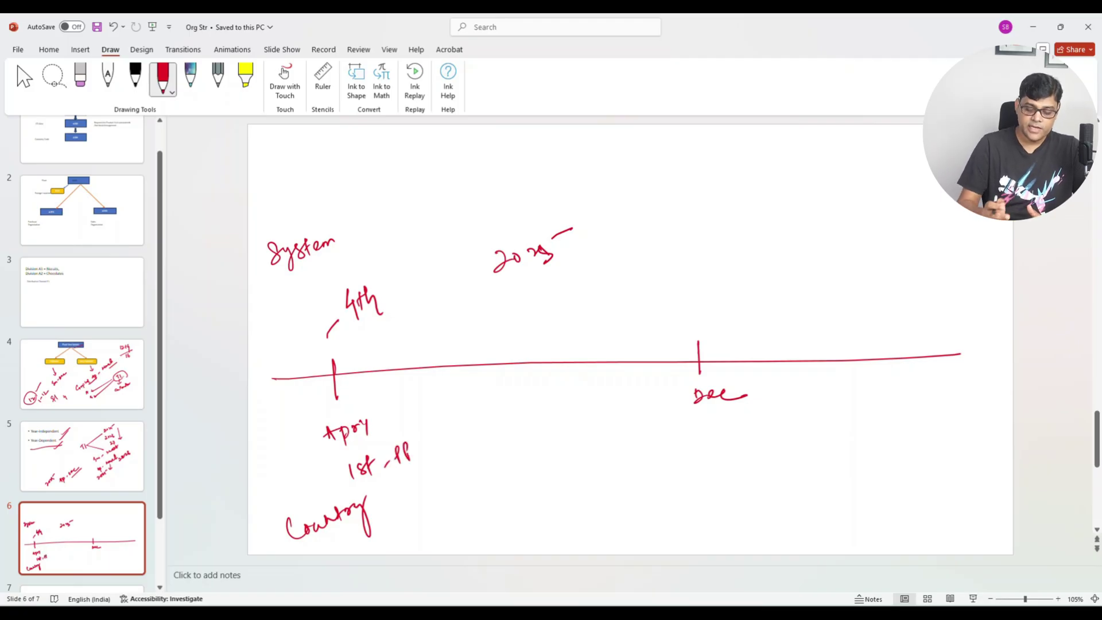
Handwrite 9th below and 12th above the Dec mark, and write 2025 in the Country row
mouse_move(699, 426)
mouse_down()
mouse_move(694, 446)
mouse_move(708, 442)
mouse_up()
drag(715, 424, 725, 442)
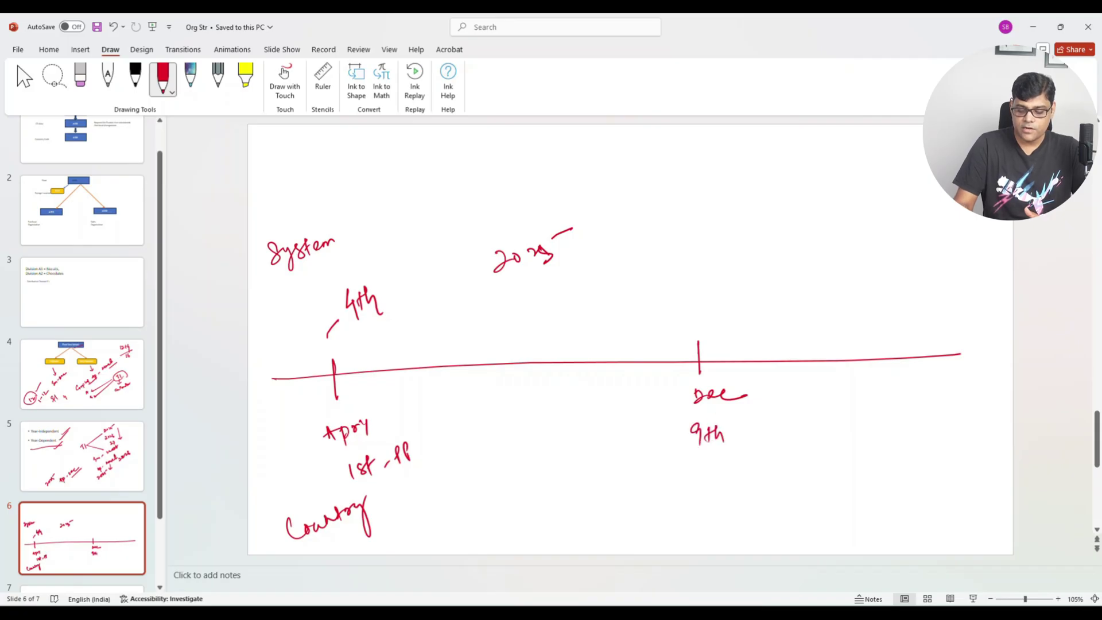
drag(581, 492, 599, 506)
drag(602, 492, 620, 497)
mouse_move(620, 485)
mouse_down()
mouse_move(625, 501)
mouse_move(636, 475)
mouse_up()
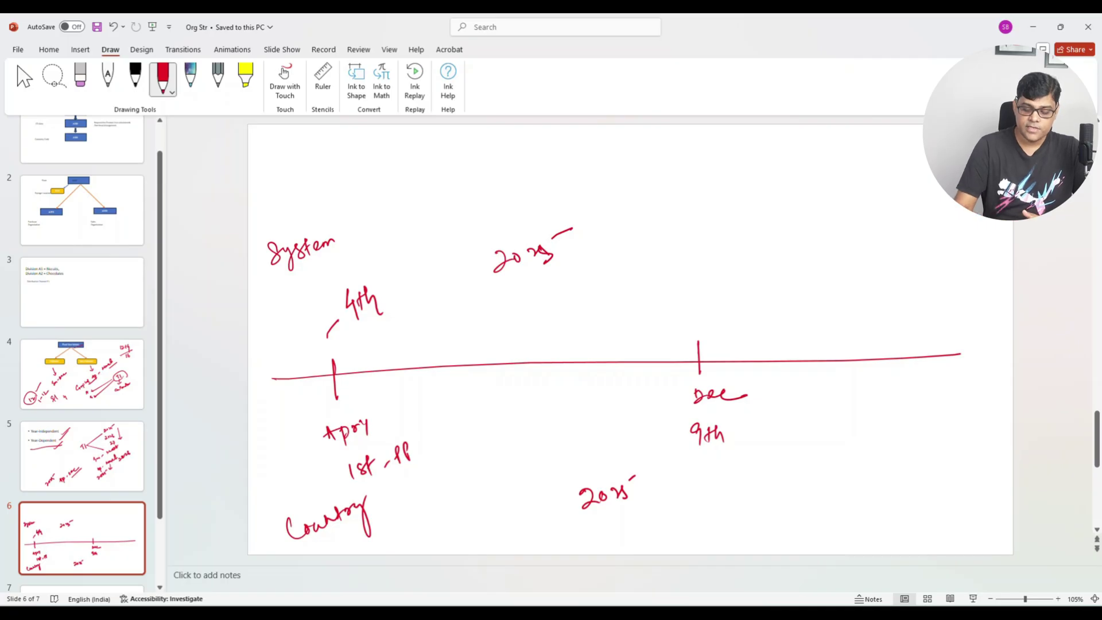
mouse_move(683, 304)
mouse_down()
mouse_move(682, 319)
mouse_move(706, 315)
mouse_up()
drag(700, 304, 720, 317)
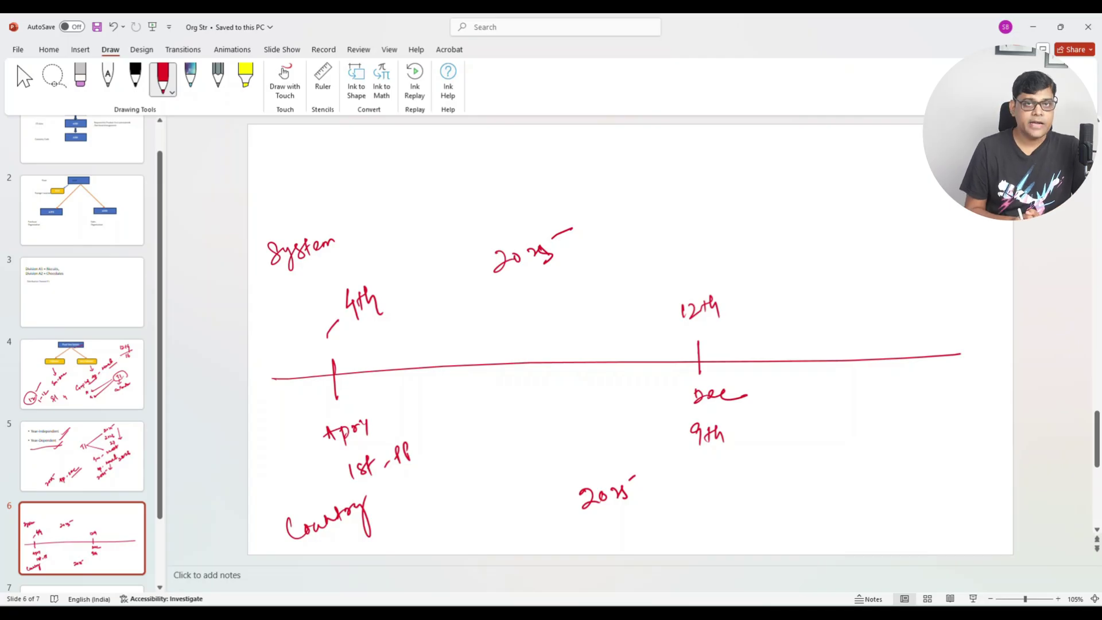
Draw timeline marks for Jan, Feb and Mar after Dec, and handwrite each month's label with 26 beneath it
drag(786, 348, 787, 372)
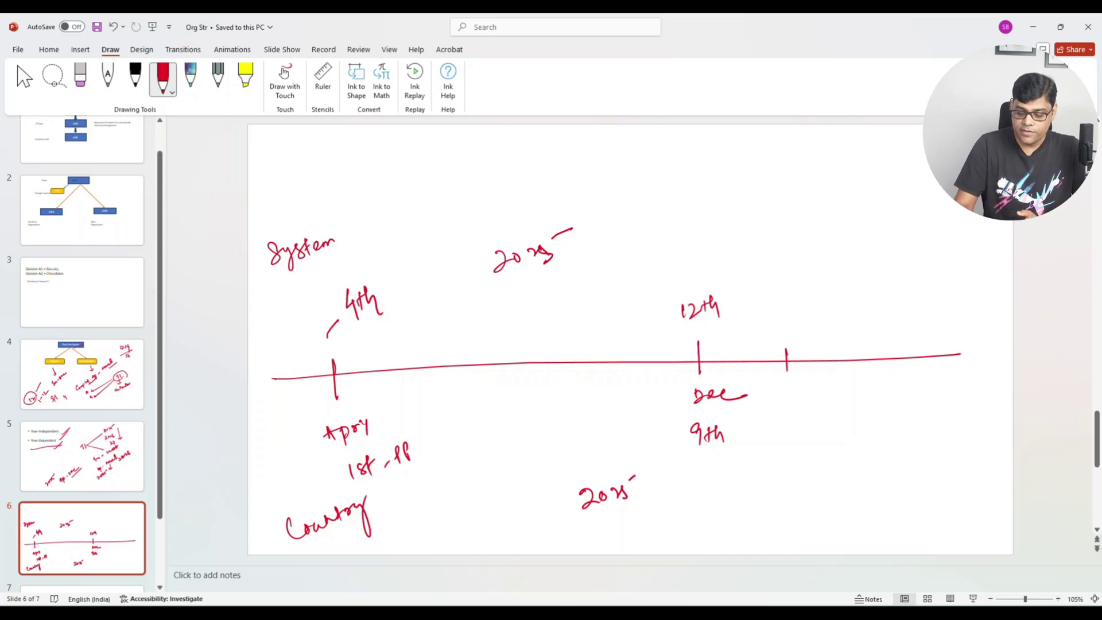
drag(878, 348, 878, 367)
drag(954, 343, 954, 376)
mouse_move(788, 389)
mouse_down()
mouse_move(784, 412)
mouse_move(803, 414)
mouse_move(776, 422)
mouse_move(801, 466)
mouse_up()
drag(872, 382, 863, 406)
drag(870, 398, 887, 399)
drag(887, 385, 894, 402)
drag(867, 442, 887, 451)
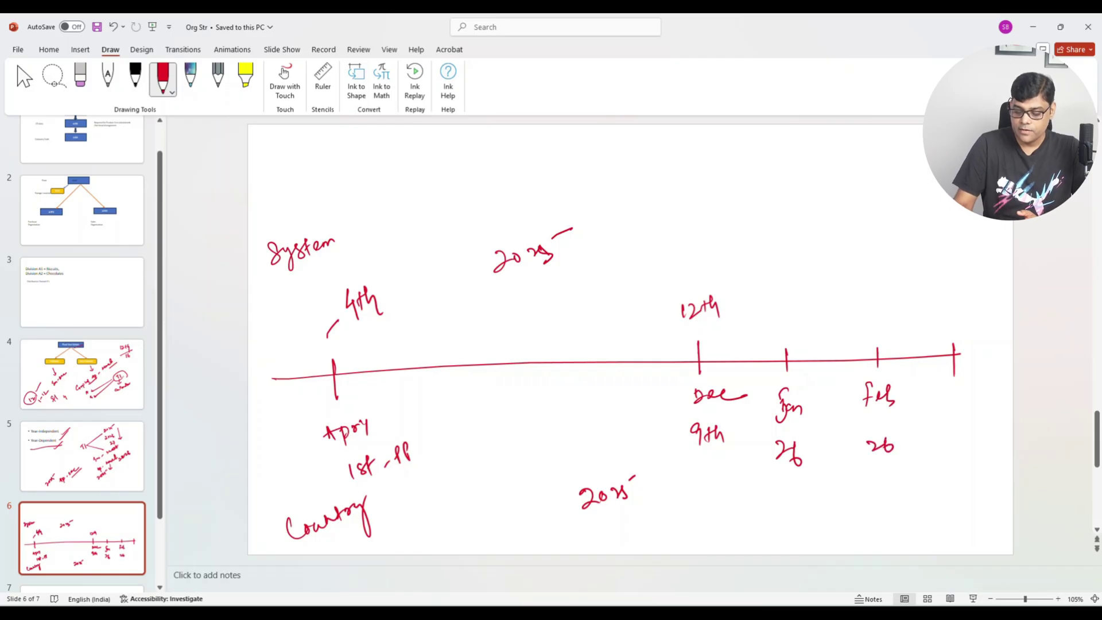
mouse_move(947, 398)
mouse_down()
mouse_move(977, 395)
mouse_move(964, 439)
mouse_move(979, 435)
mouse_up()
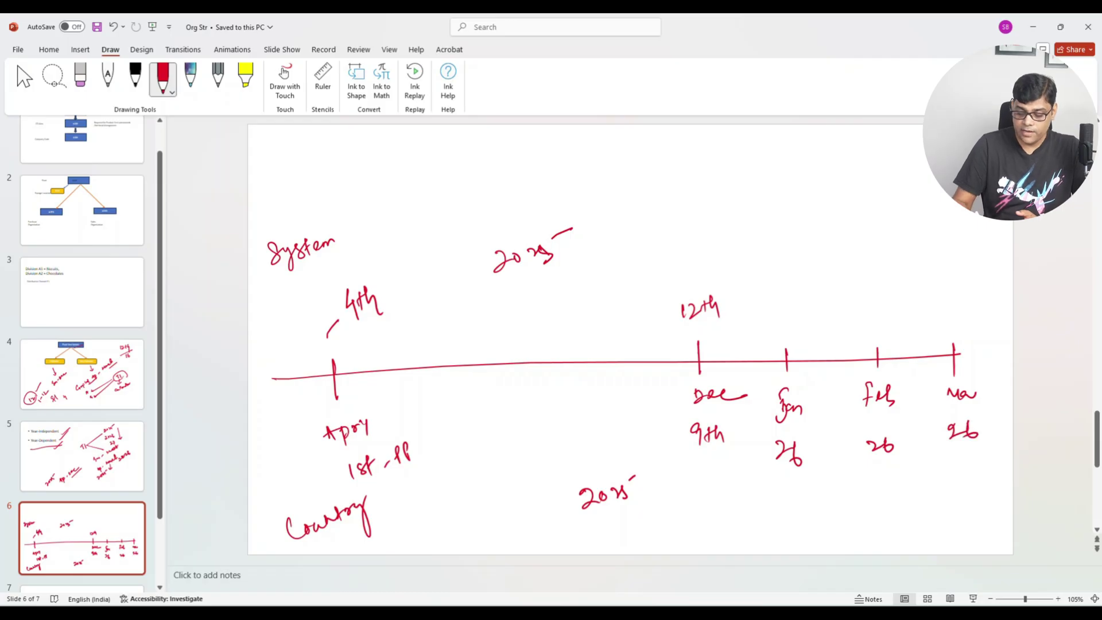
Strike through the 26 labels, write 10, 11 and 12 beneath them, and carry the Country row's 2025 over with an arrow
drag(641, 511, 770, 533)
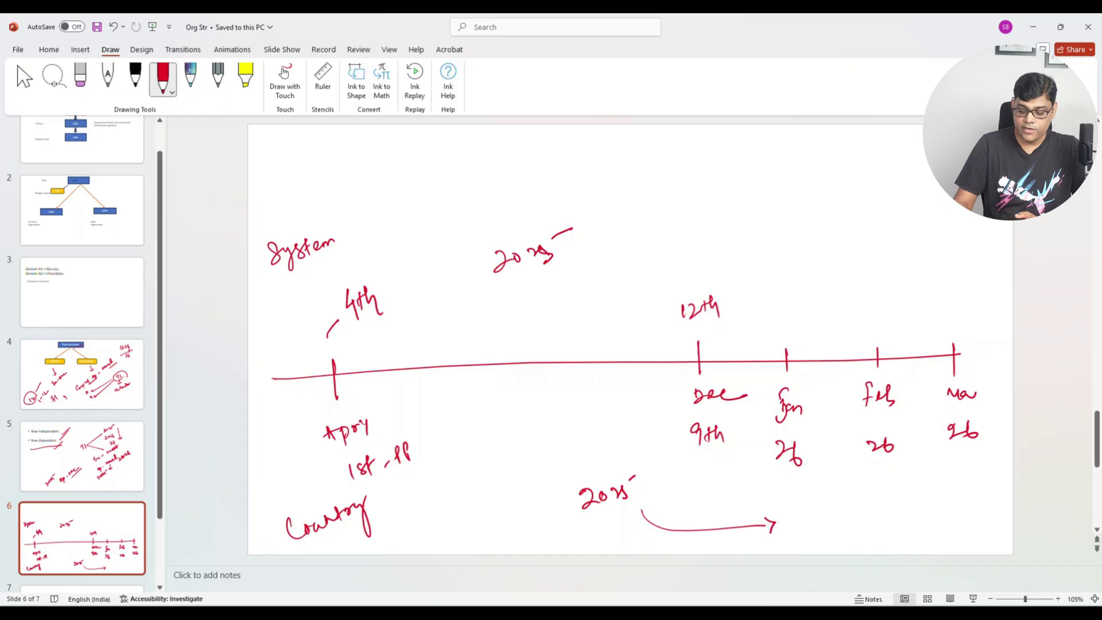
drag(774, 457, 1010, 440)
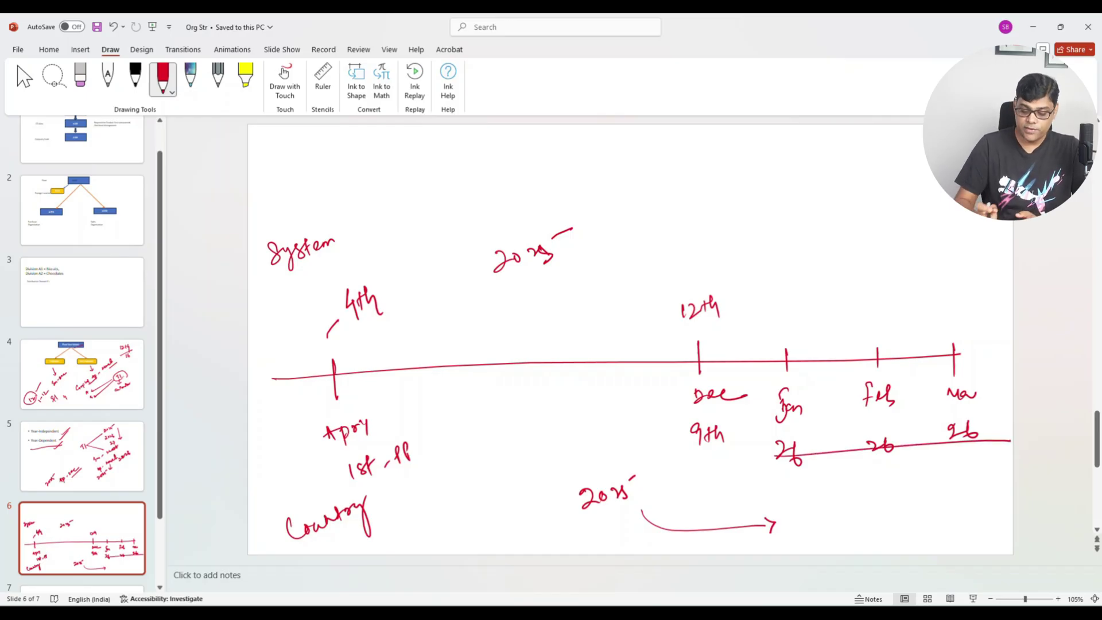
drag(785, 475, 787, 489)
drag(799, 476, 796, 487)
drag(881, 464, 884, 479)
drag(888, 469, 891, 480)
mouse_move(958, 457)
mouse_down()
mouse_move(963, 471)
mouse_move(989, 470)
mouse_up()
mouse_move(867, 511)
mouse_down()
mouse_move(885, 524)
mouse_move(894, 511)
mouse_move(921, 523)
mouse_up()
drag(924, 508, 939, 504)
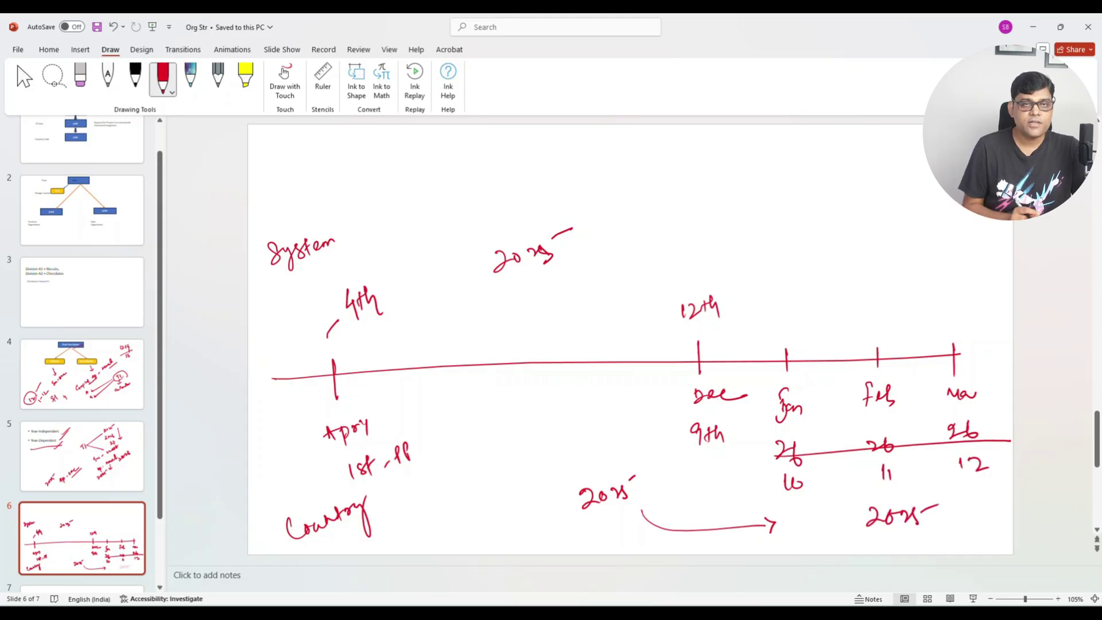
Handwrite 1, 2 and 3 above the Jan, Feb and Mar marks, with 2026 above them in the System row
drag(784, 304, 787, 325)
drag(864, 299, 883, 315)
drag(950, 291, 947, 308)
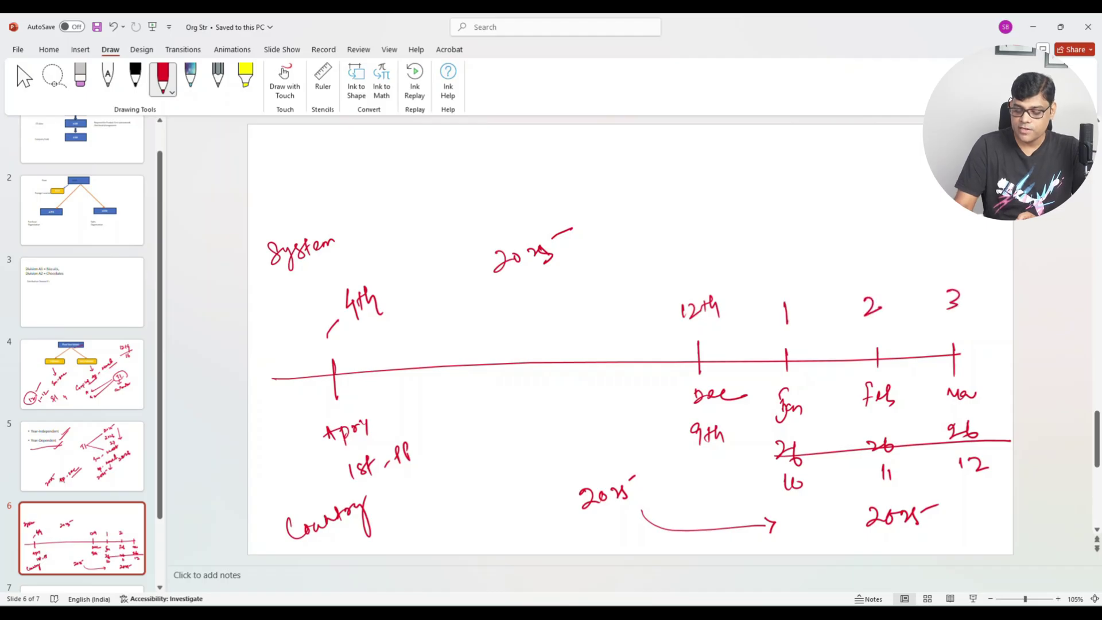
mouse_move(846, 220)
mouse_down()
mouse_move(849, 237)
mouse_move(926, 216)
mouse_up()
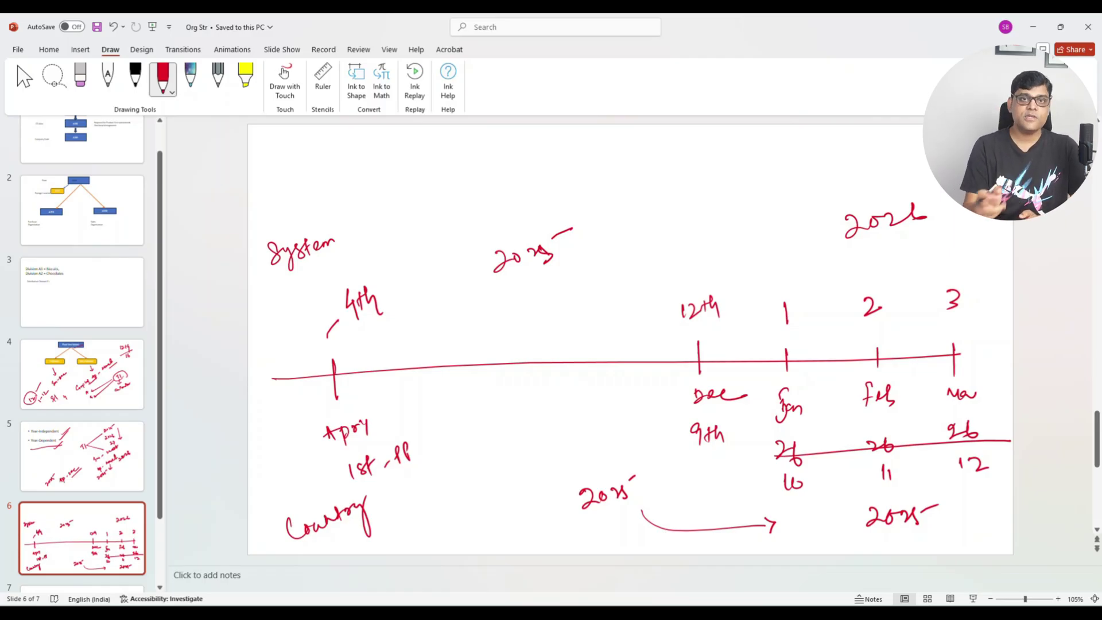
Tick the 2 above Feb, draw a wavy line under Jan to Mar, and draw a curved arrow from Feb back towards 2025
drag(898, 284, 885, 299)
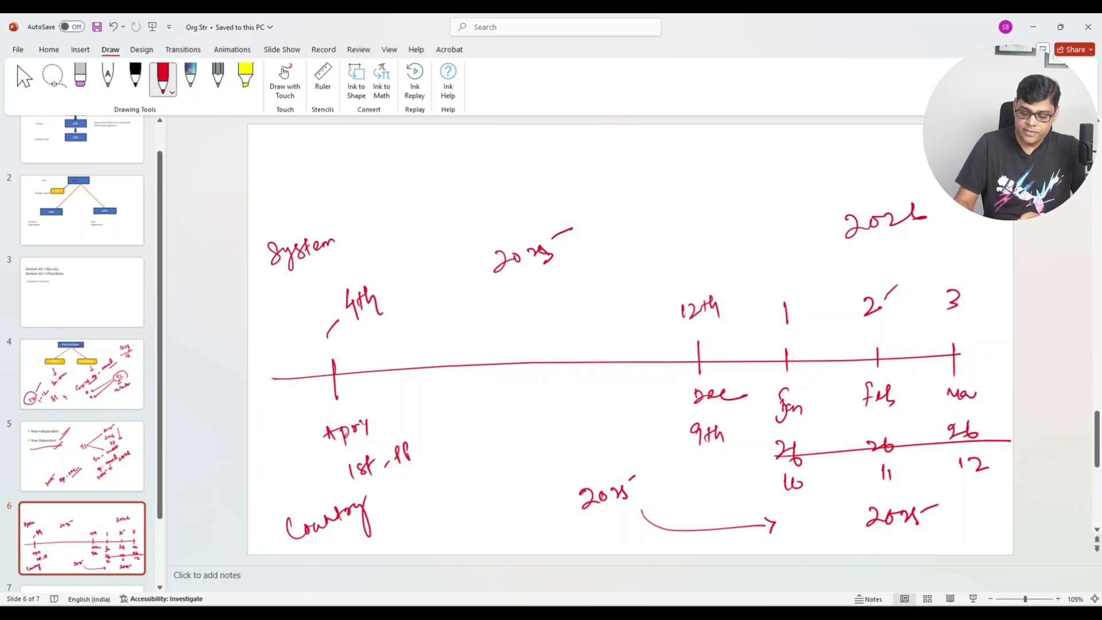
drag(784, 430, 974, 426)
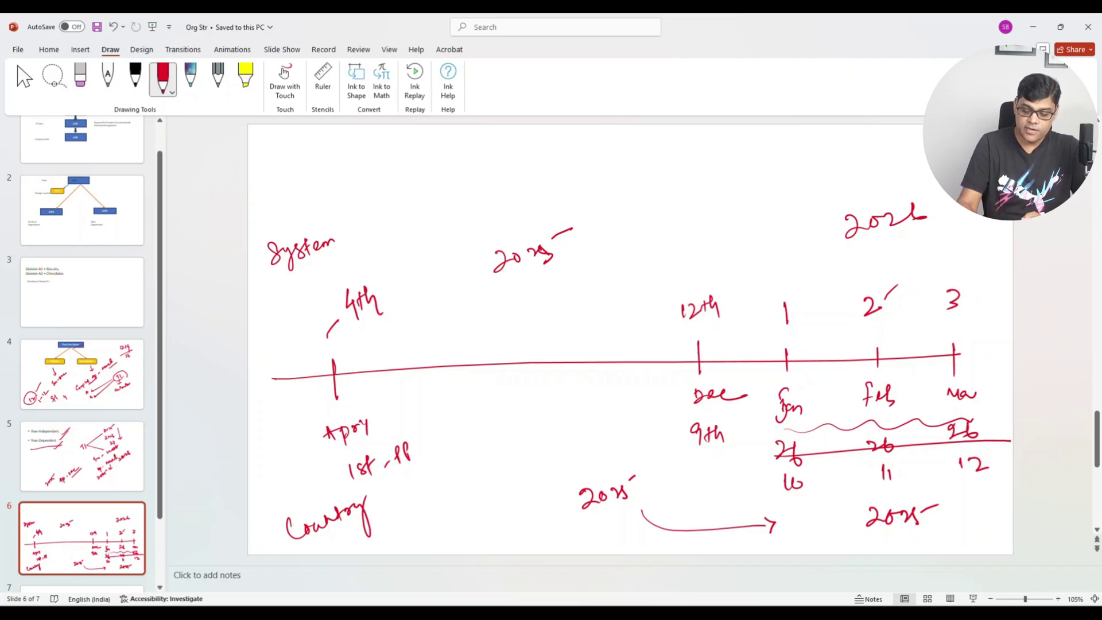
mouse_move(862, 277)
mouse_down()
mouse_move(692, 229)
mouse_move(591, 315)
mouse_move(613, 299)
mouse_up()
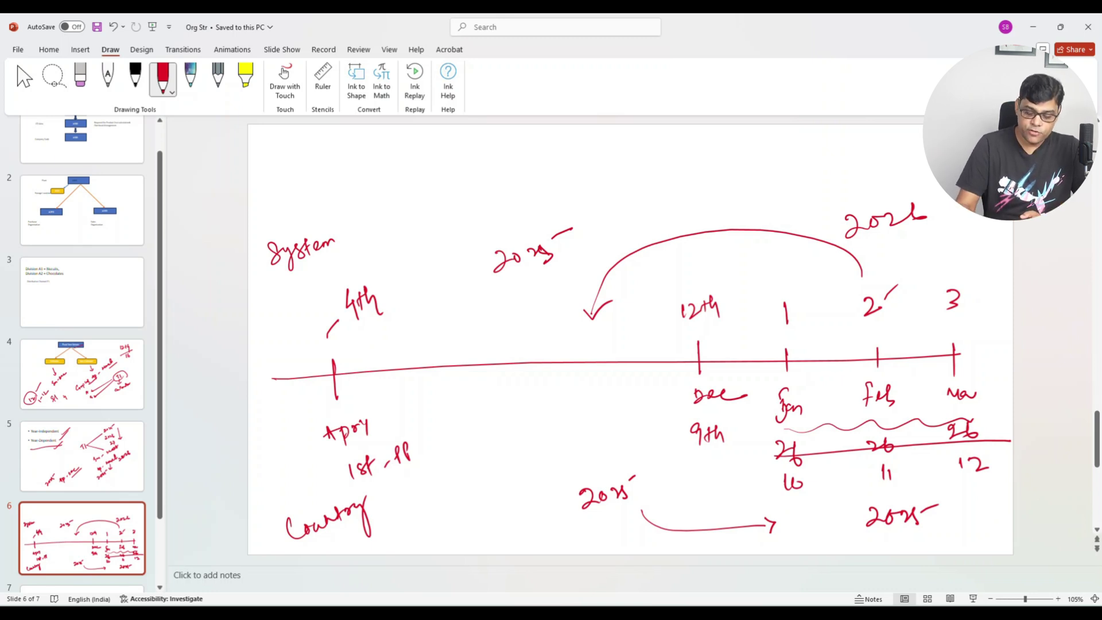
mouse_move(642, 390)
mouse_down()
mouse_move(661, 406)
mouse_move(682, 391)
mouse_up()
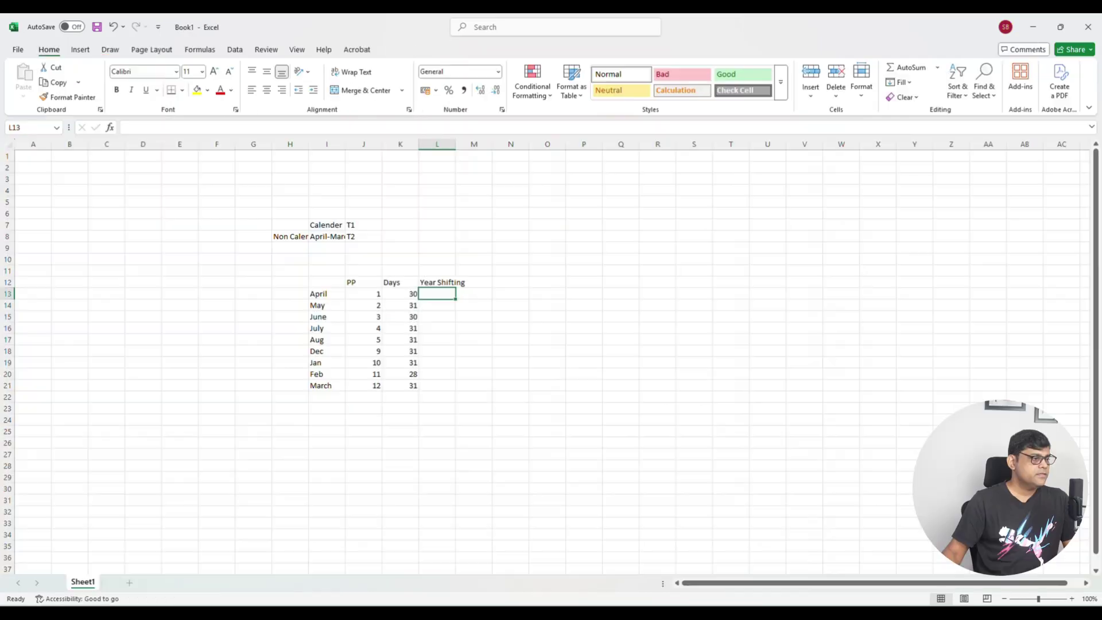
In the Excel sheet, enter a year shift of 0 for April, May, July and Dec in cells L13, L14, L16 and L18
key(Return)
text(0)
key(Return)
key(Return)
text(0)
key(Return)
key(Return)
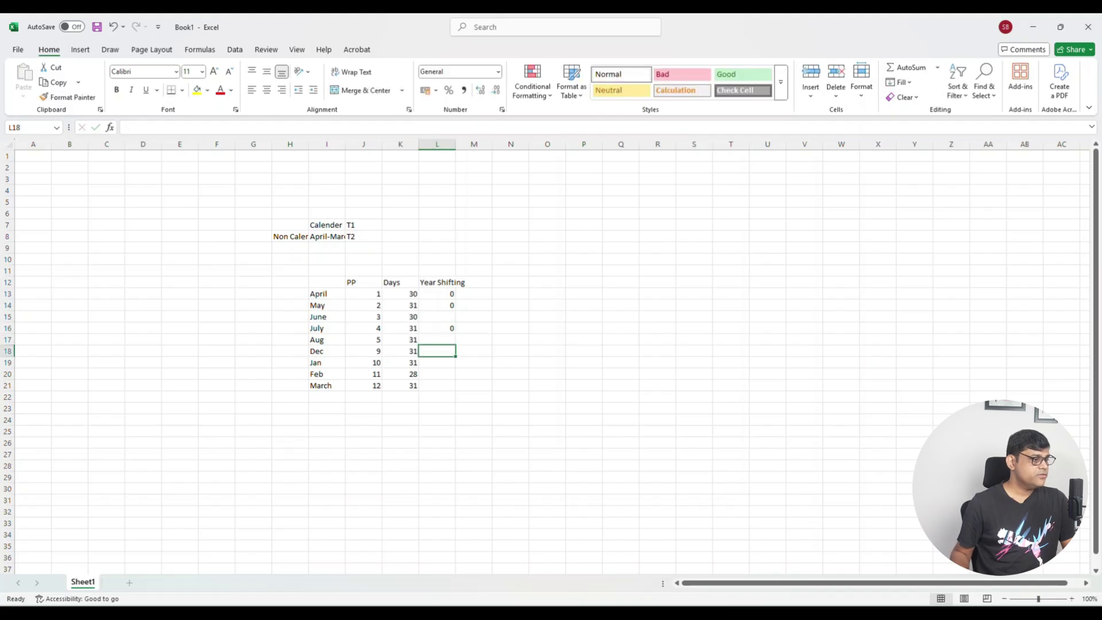
text(00)
key(BackSpace)
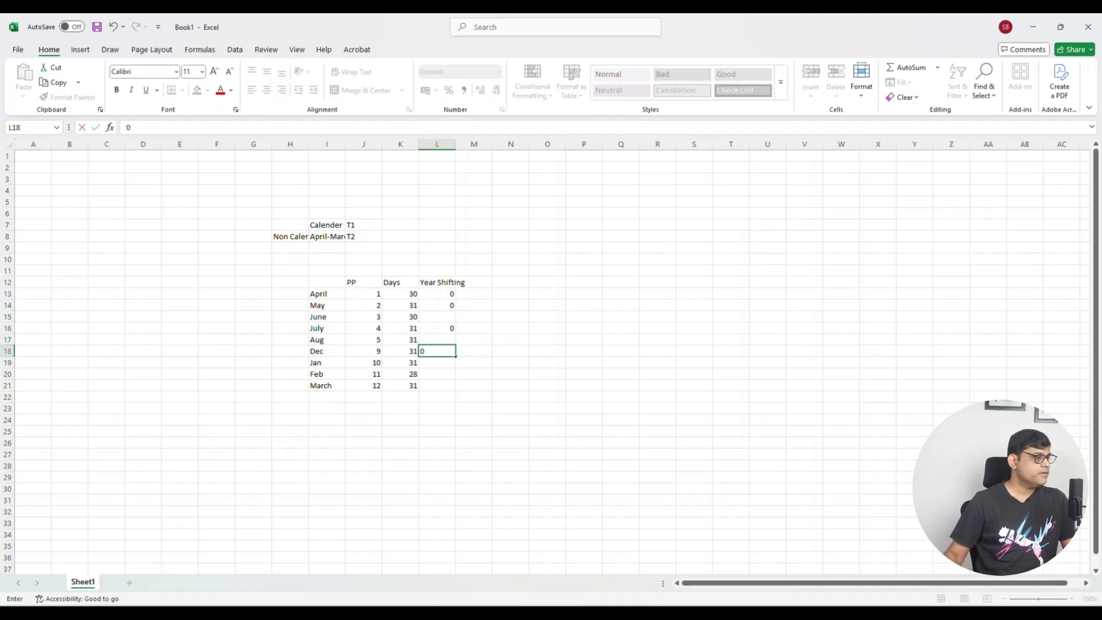
key(Return)
Enter a year shift of -1 for Jan, Feb and March in cells L19 to L21
text(-1)
key(Return)
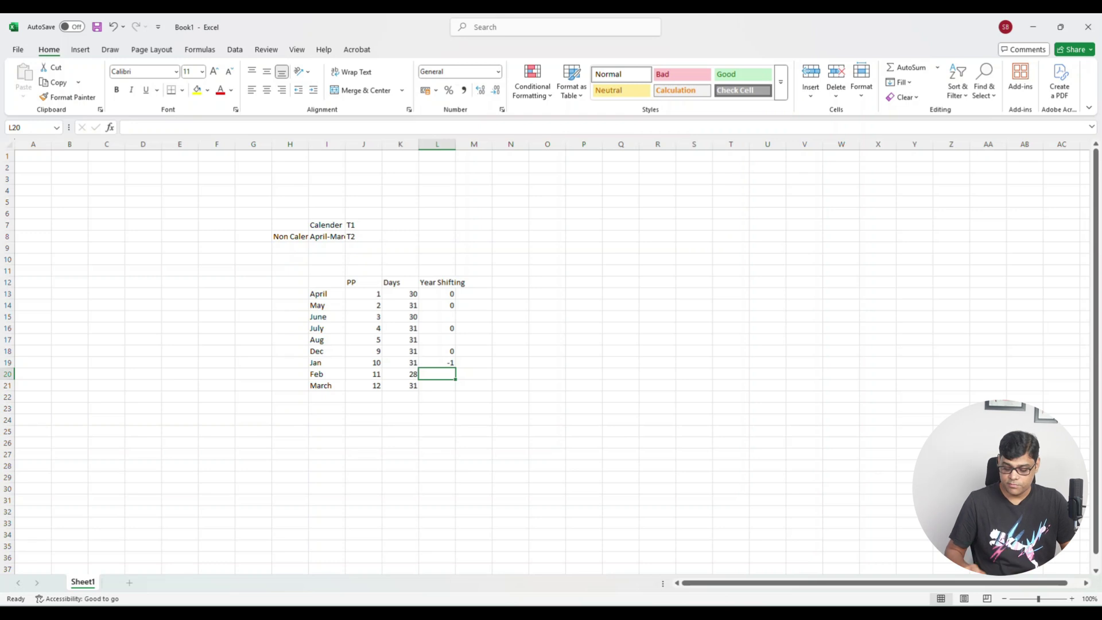
text(-1)
key(Return)
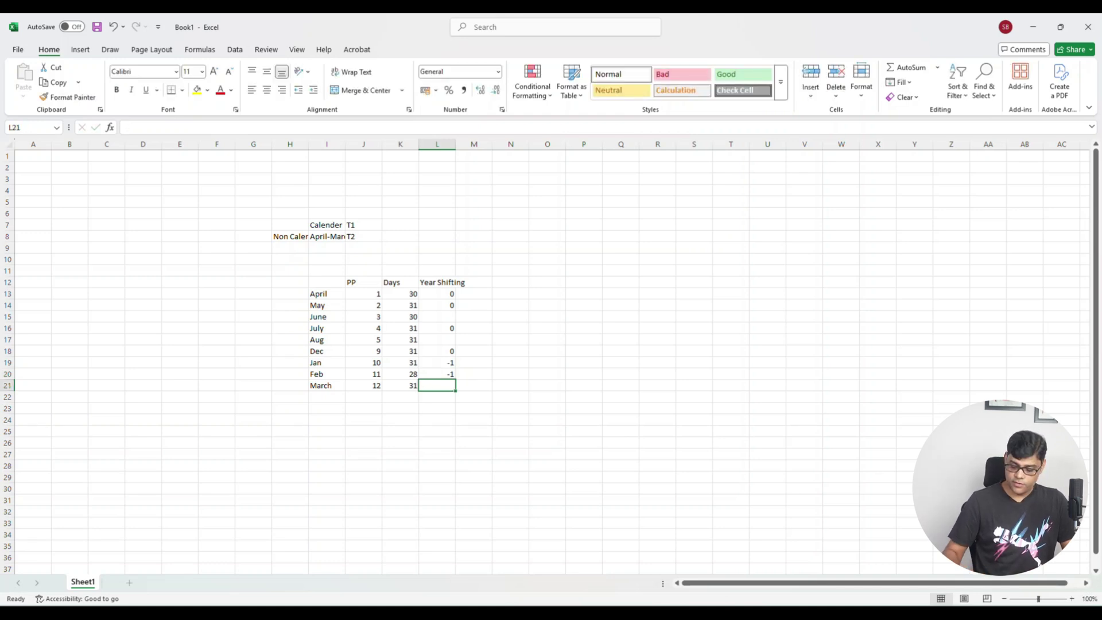
text(-1)
key(Return)
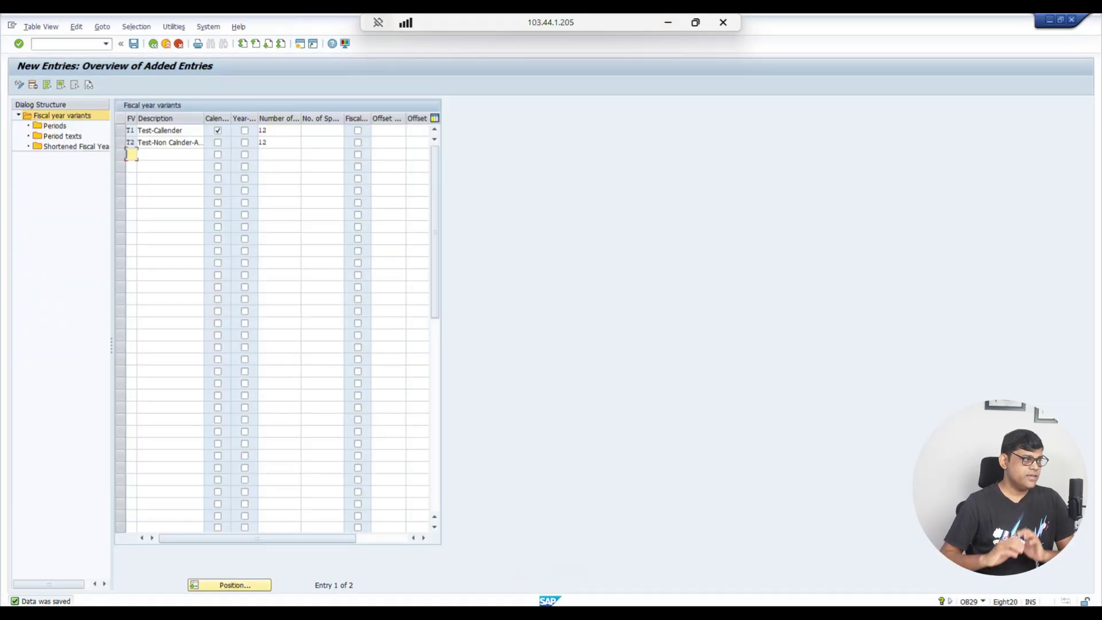
In SAP, select fiscal year variant T2, open its Periods and start new entries
click(121, 143)
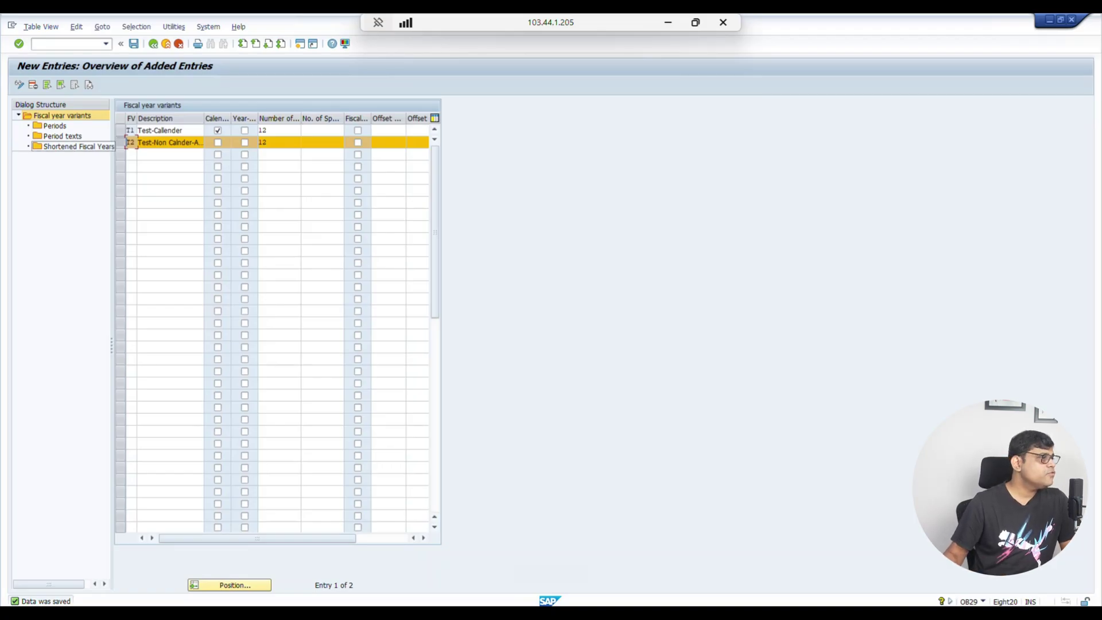
double_click(54, 126)
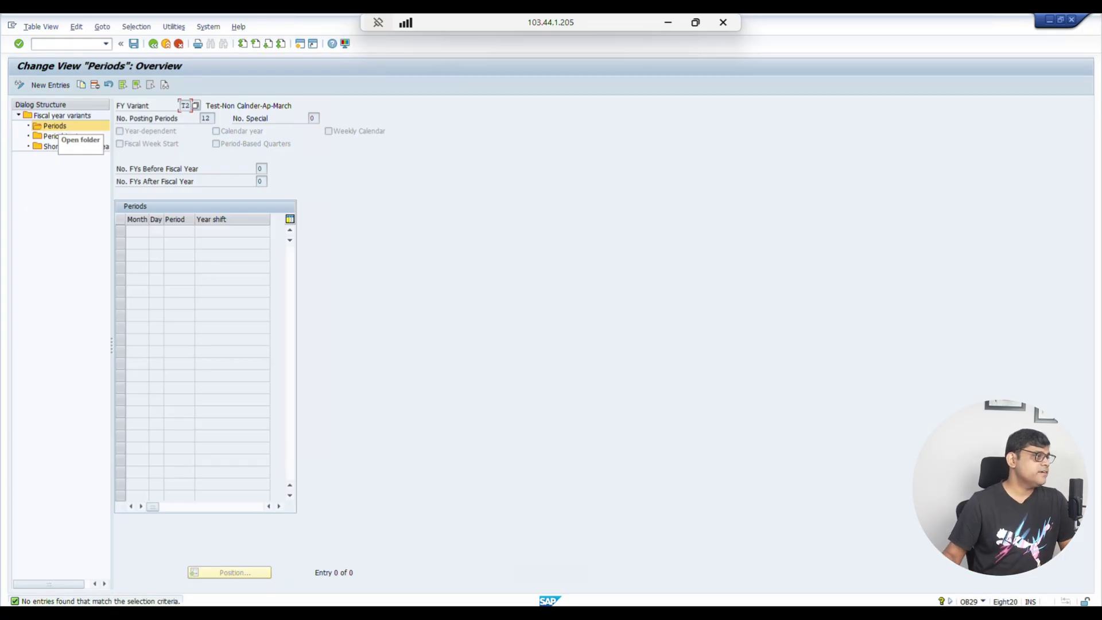
click(50, 85)
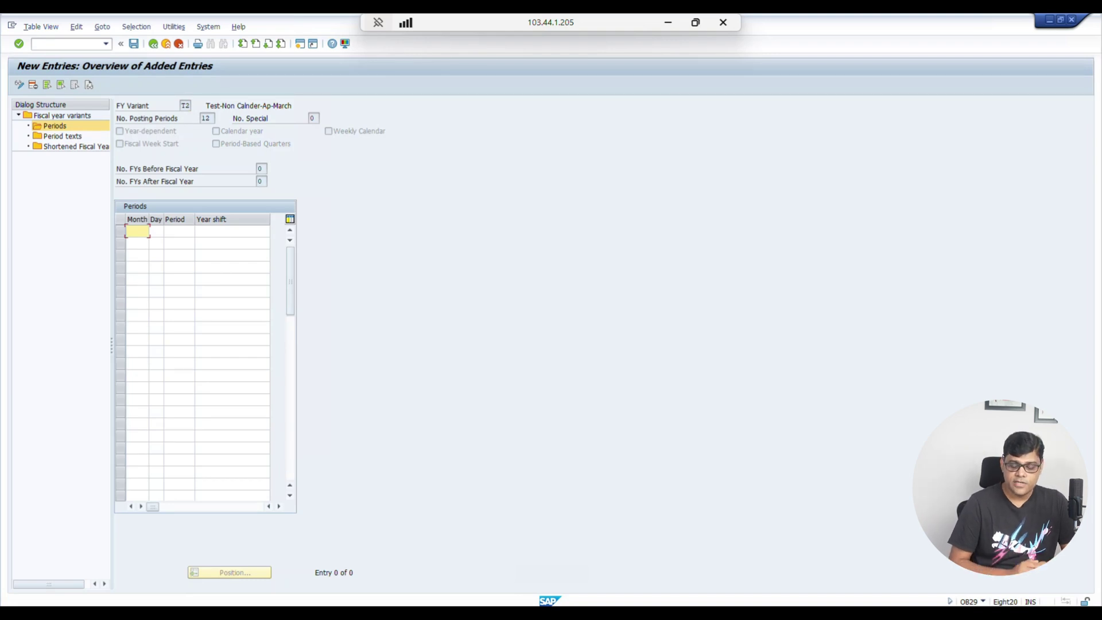
Enter the April period row with month 4, day 30, period 1 and year shift 0
text(4)
key(Tab)
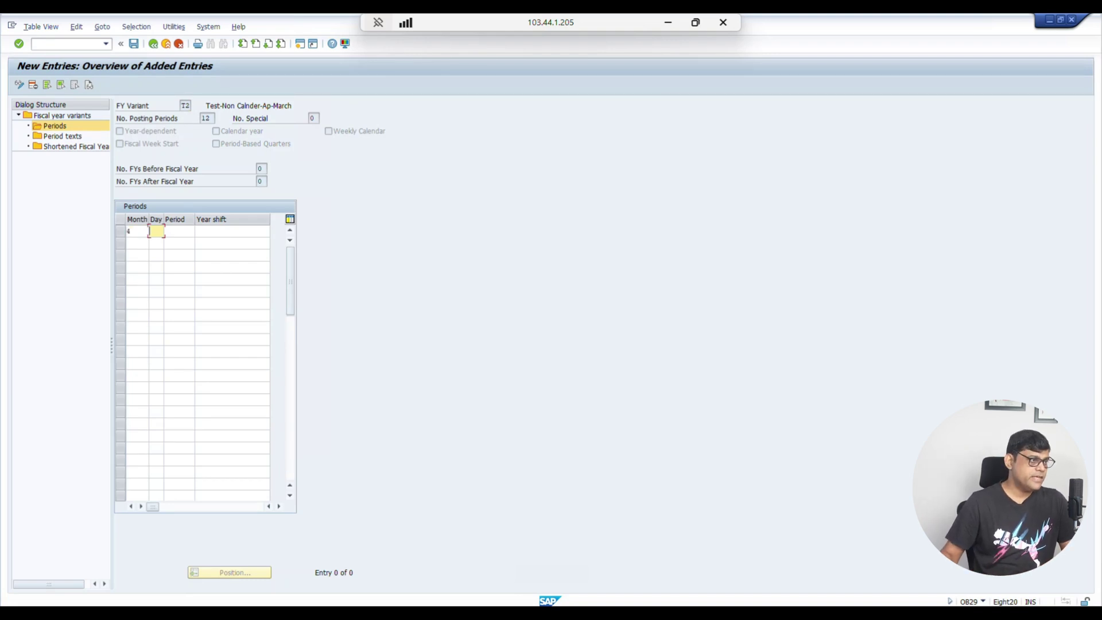
key(alt+Tab)
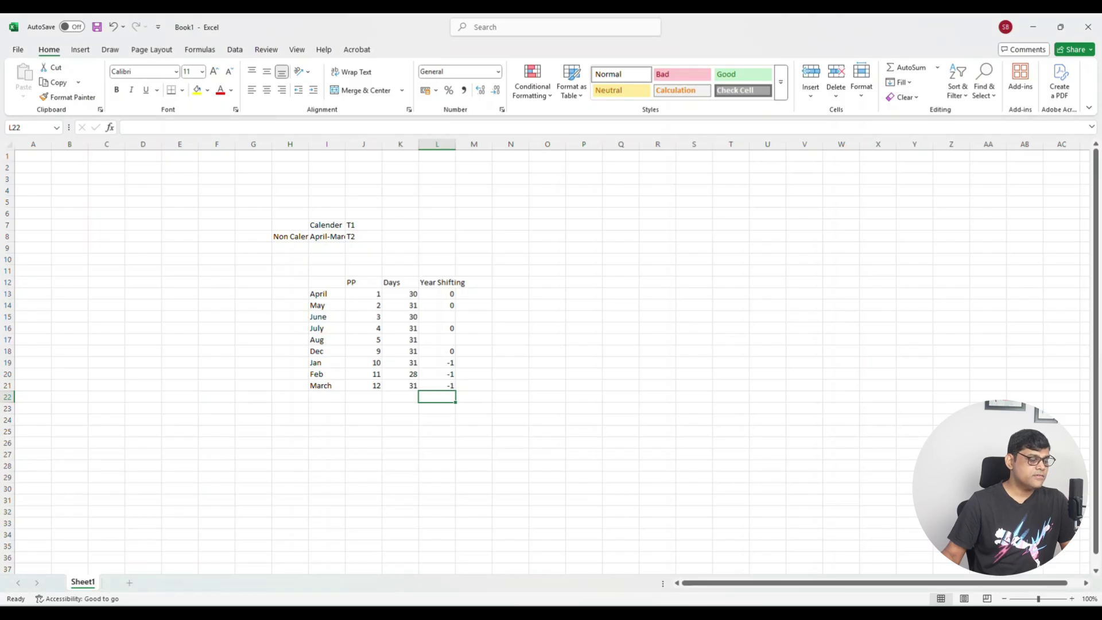
key(alt+Tab)
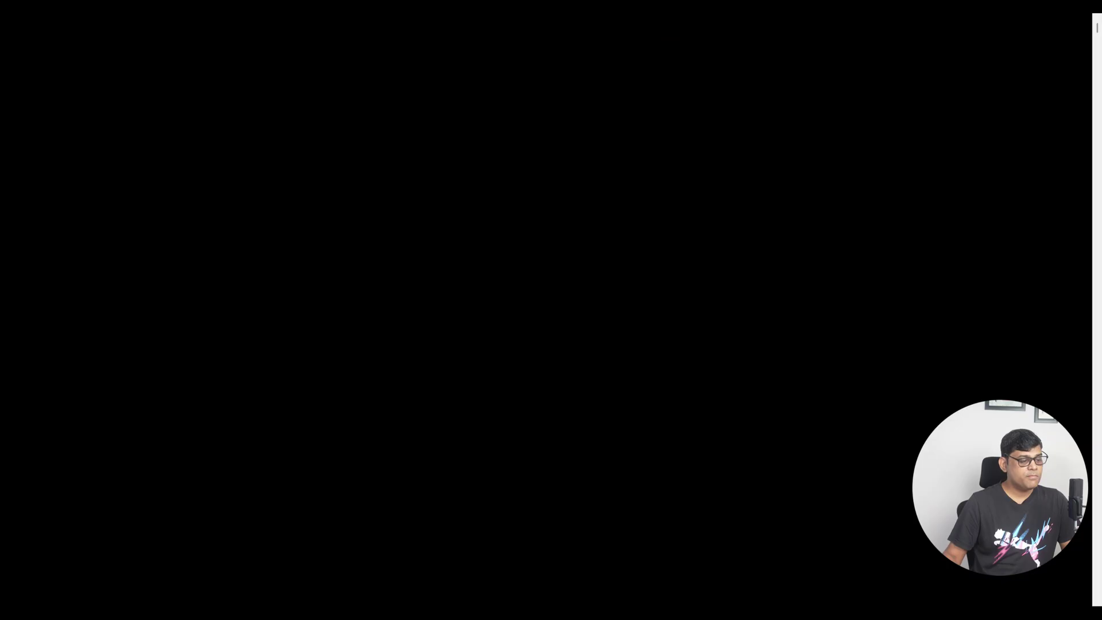
click(137, 231)
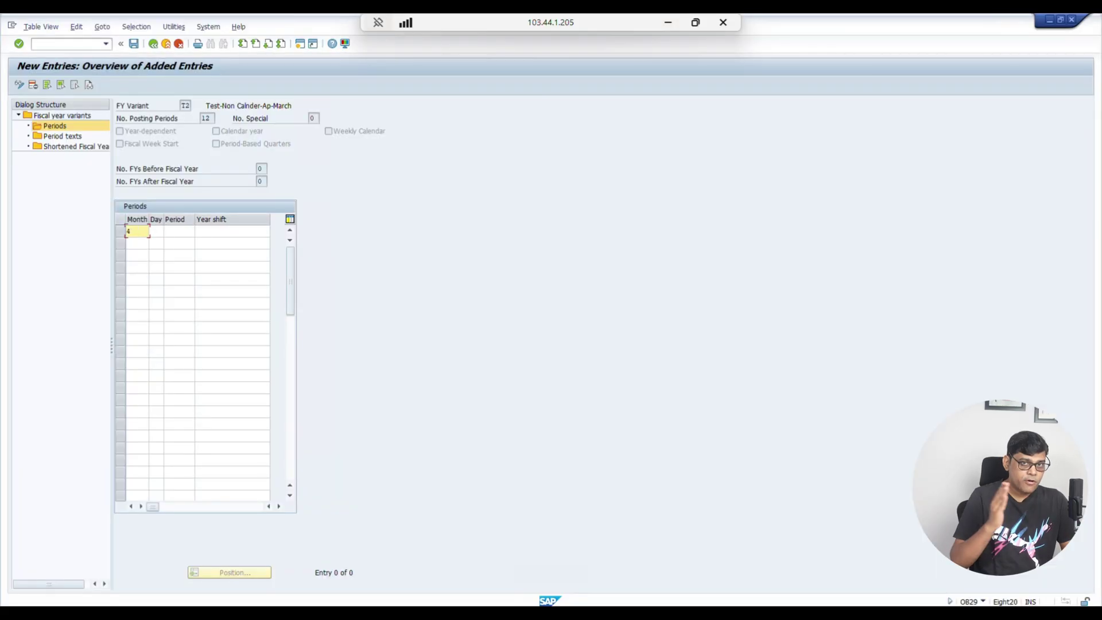
click(156, 231)
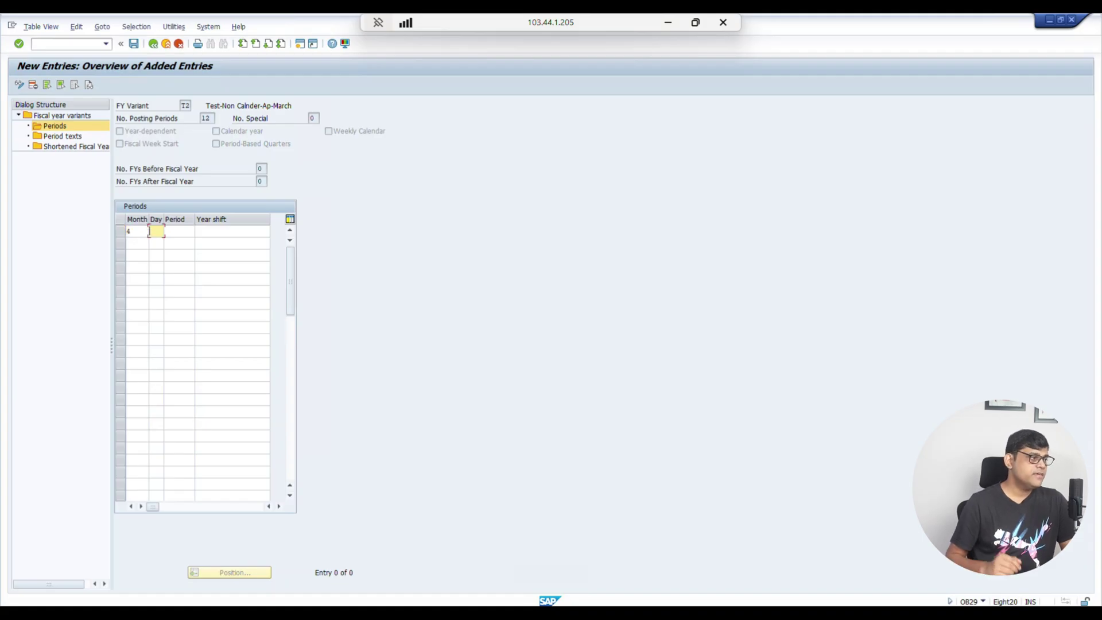
click(179, 231)
click(156, 231)
text(30)
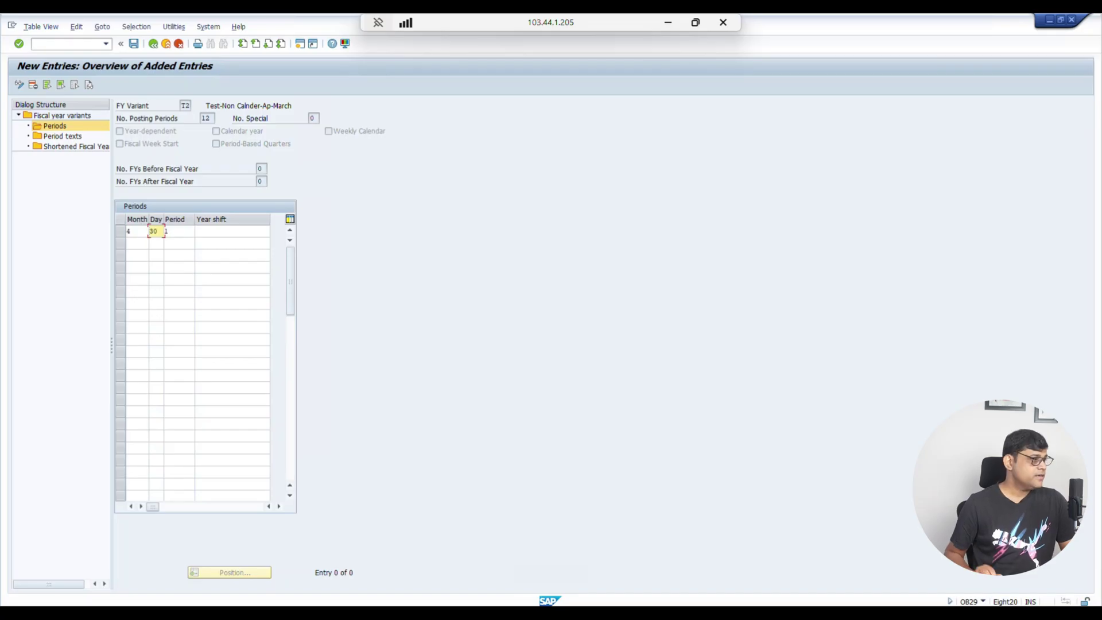
click(232, 230)
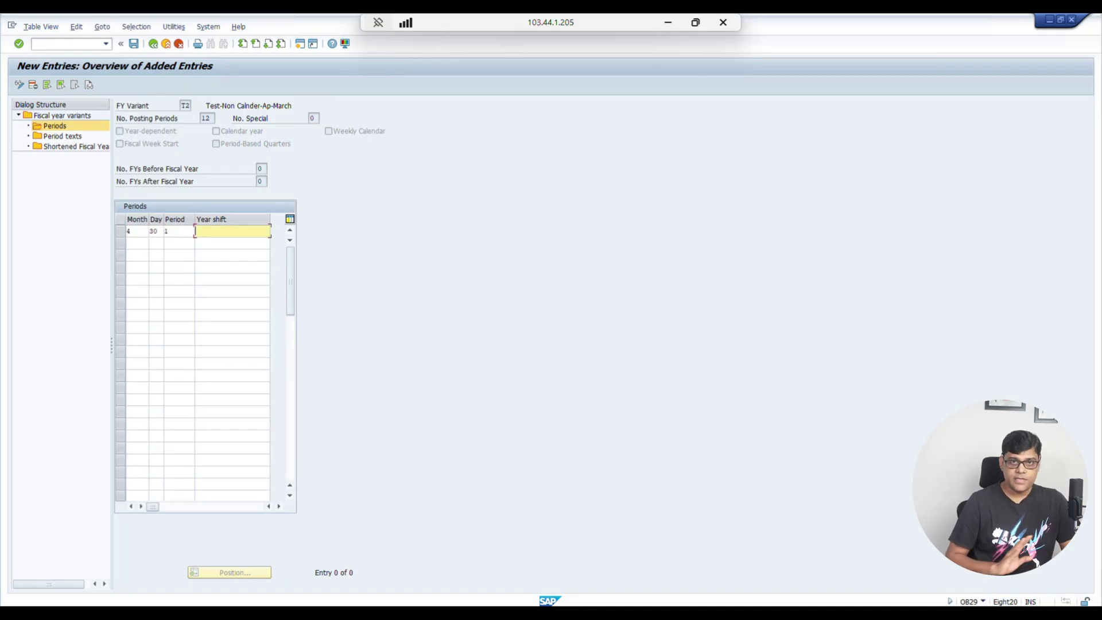
text(0)
key(Tab)
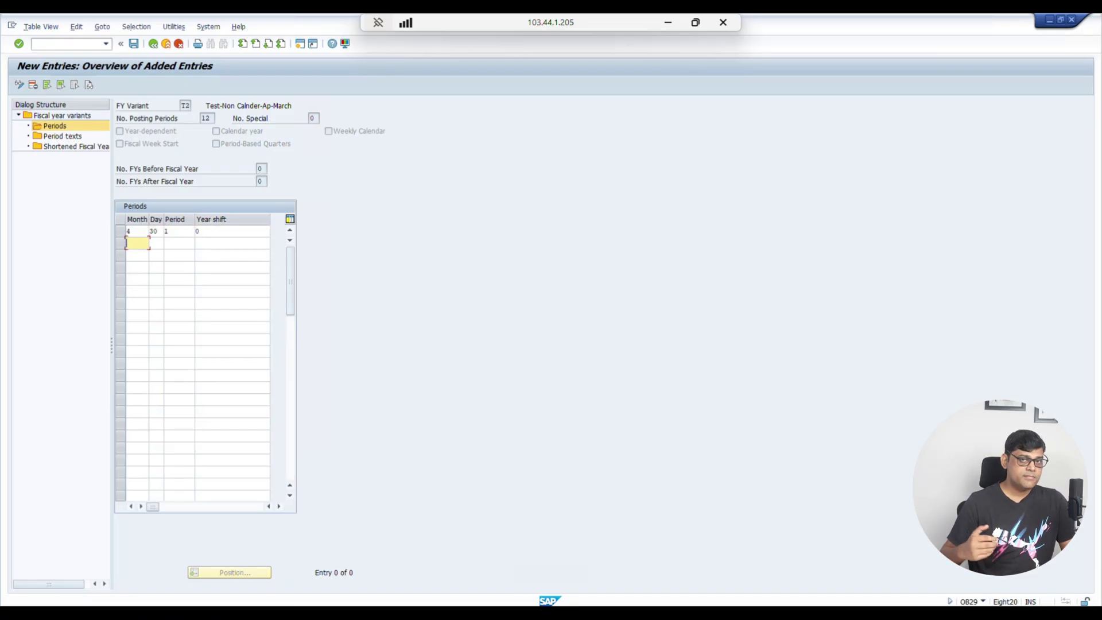
Add the May period row with month 5, day 31, period 2 and year shift 0
text(5)
key(Tab)
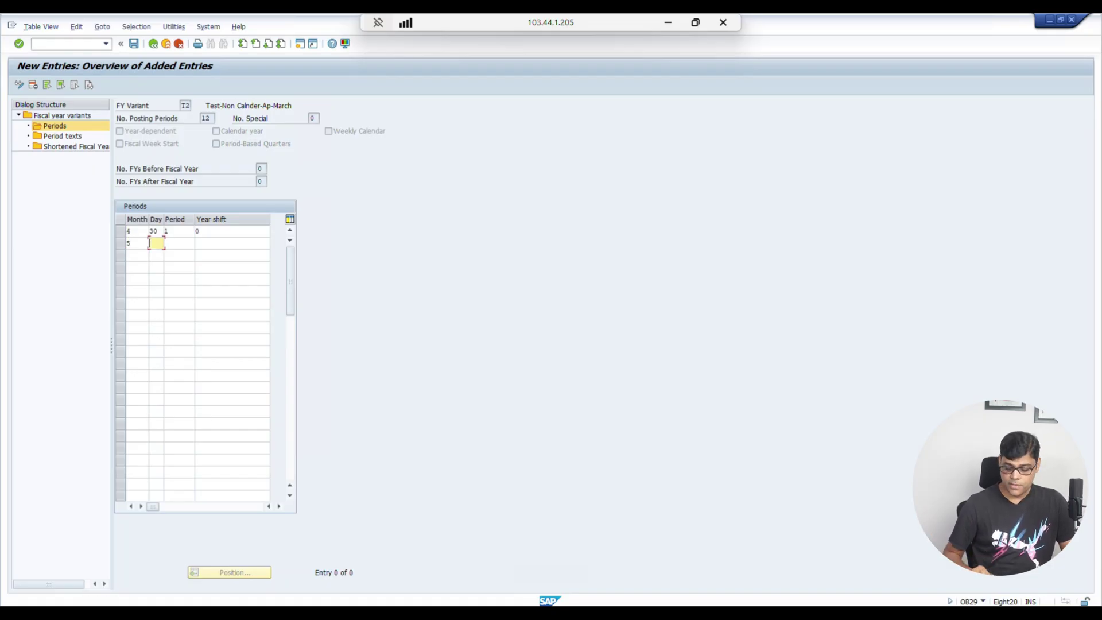
text(31)
key(Tab)
text(2)
key(Tab)
text(0)
key(Tab)
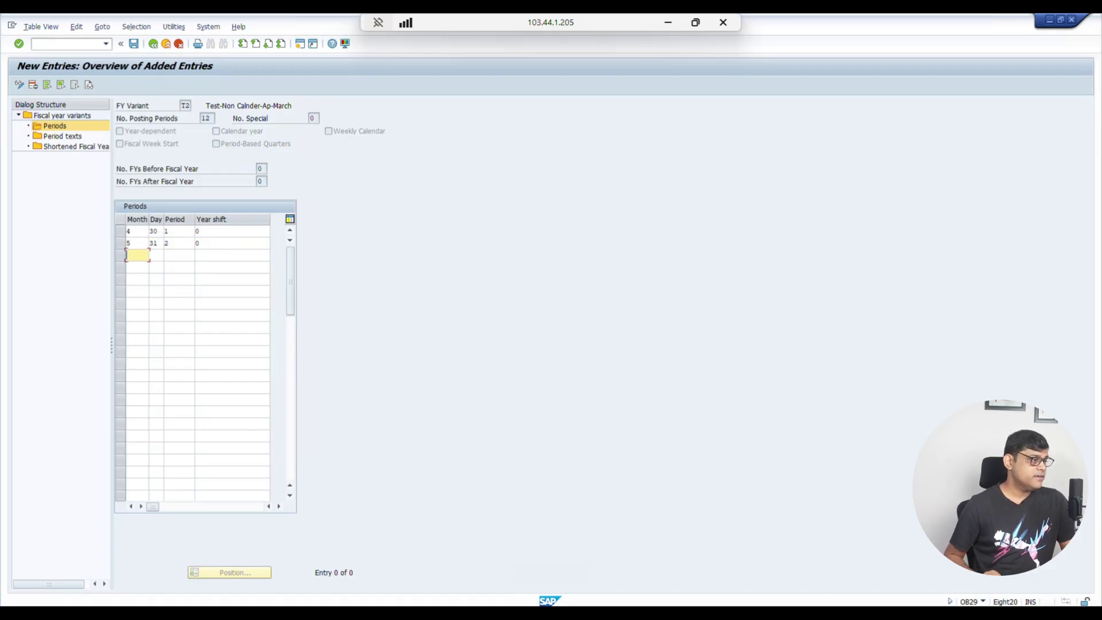
Add the June period row with month 6, day 30, period 3 and year shift 0
text(6)
key(Tab)
text(30)
key(Tab)
text(3)
key(Tab)
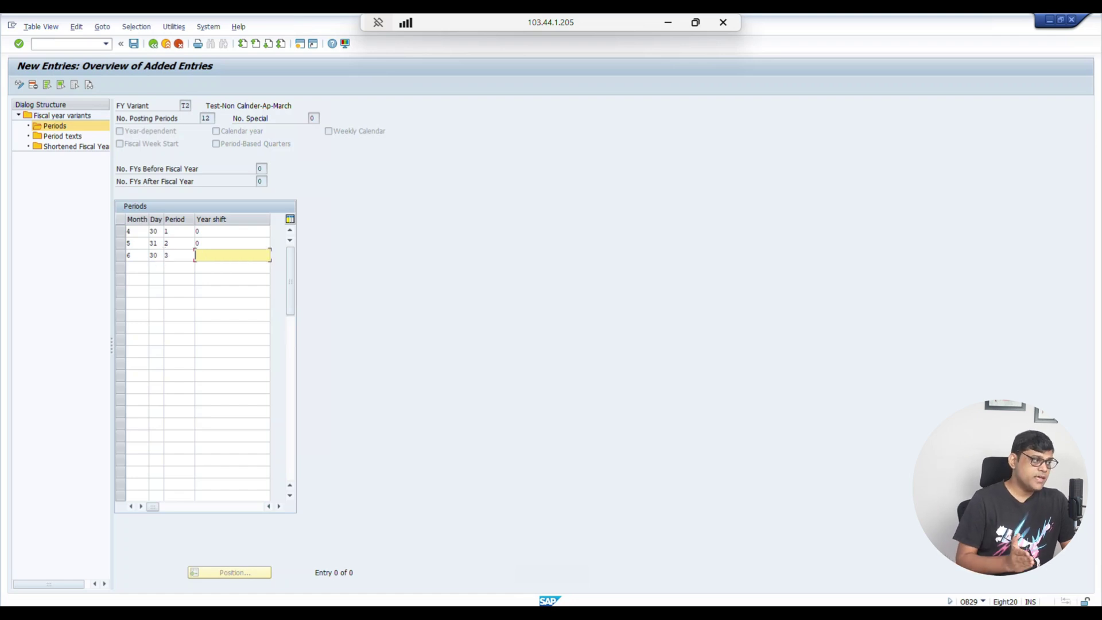
text(0)
key(Tab)
Add the July period row with month 7, day 31, period 4 and year shift 0
text(7)
key(Tab)
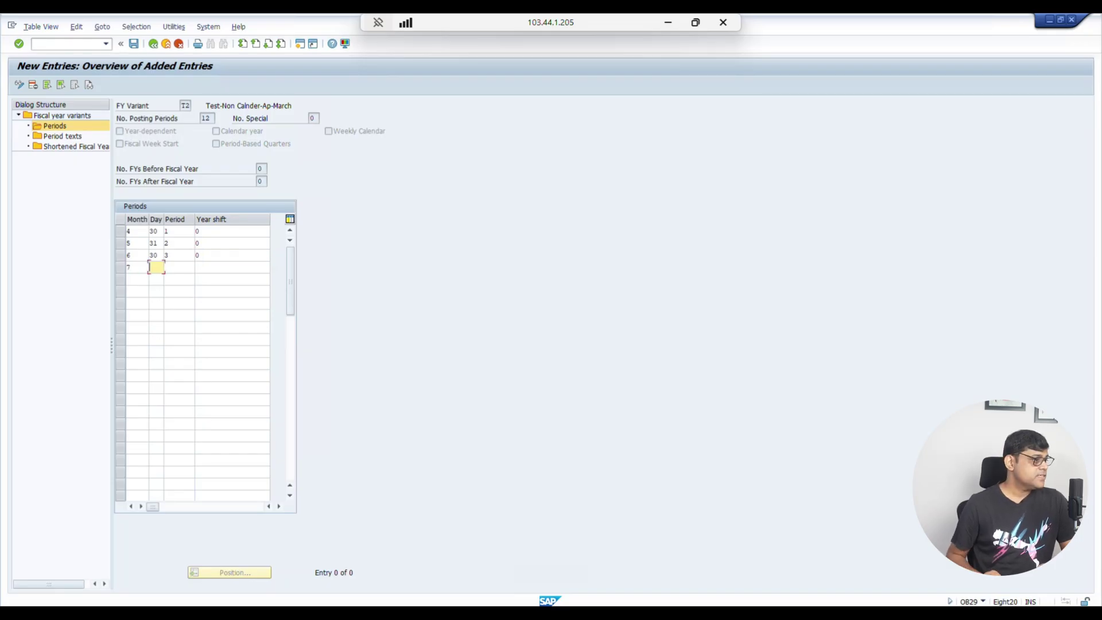
text(31)
key(Tab)
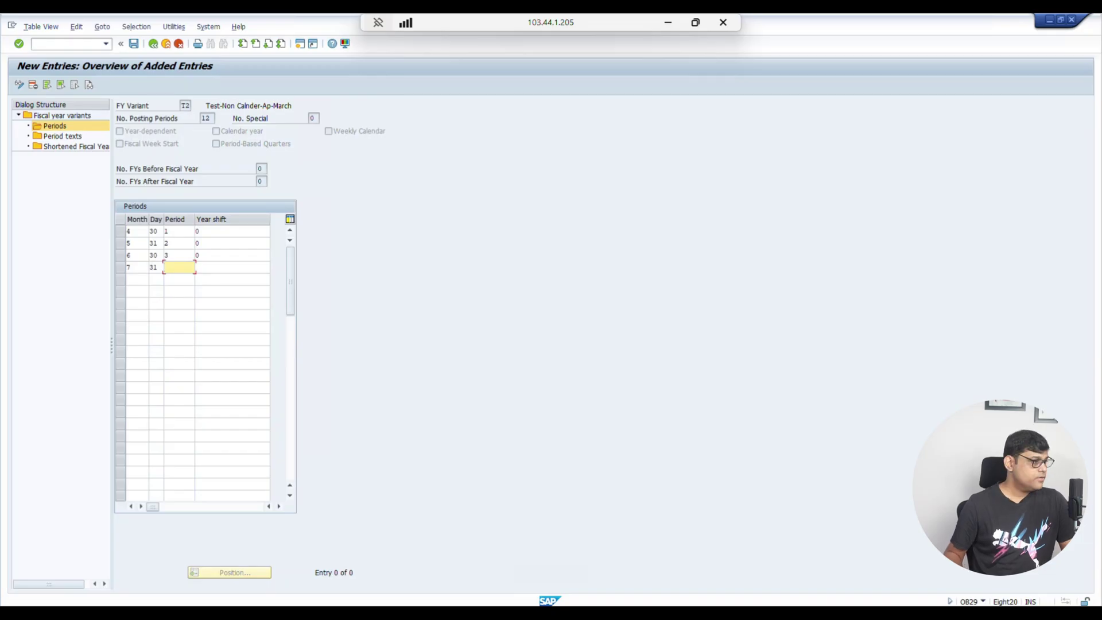
text(4)
key(Tab)
text(0)
key(Tab)
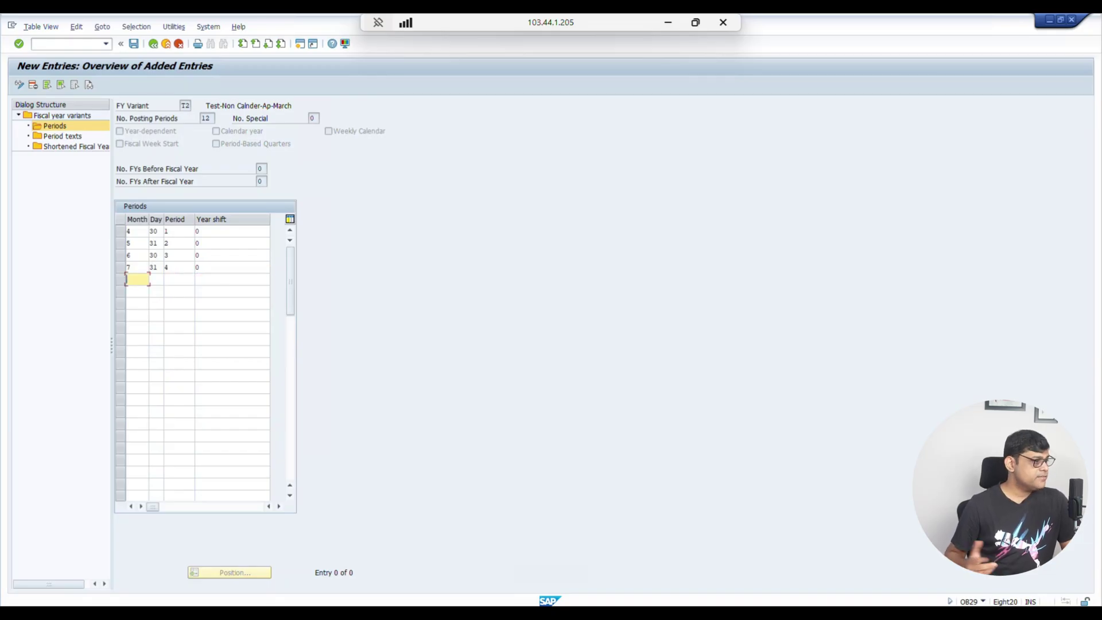
Add the August period row with month 8, day 31, period 5 and year shift 0
text(8)
key(Tab)
text(31)
key(Tab)
text(5)
key(Tab)
text(0)
key(Tab)
Add the September period row with month 9, day 30, period 6 and year shift 0
text(6)
key(Tab)
key(shift+Tab)
text(9)
key(Tab)
text(30)
key(Tab)
text(6)
key(Tab)
text(0)
key(Tab)
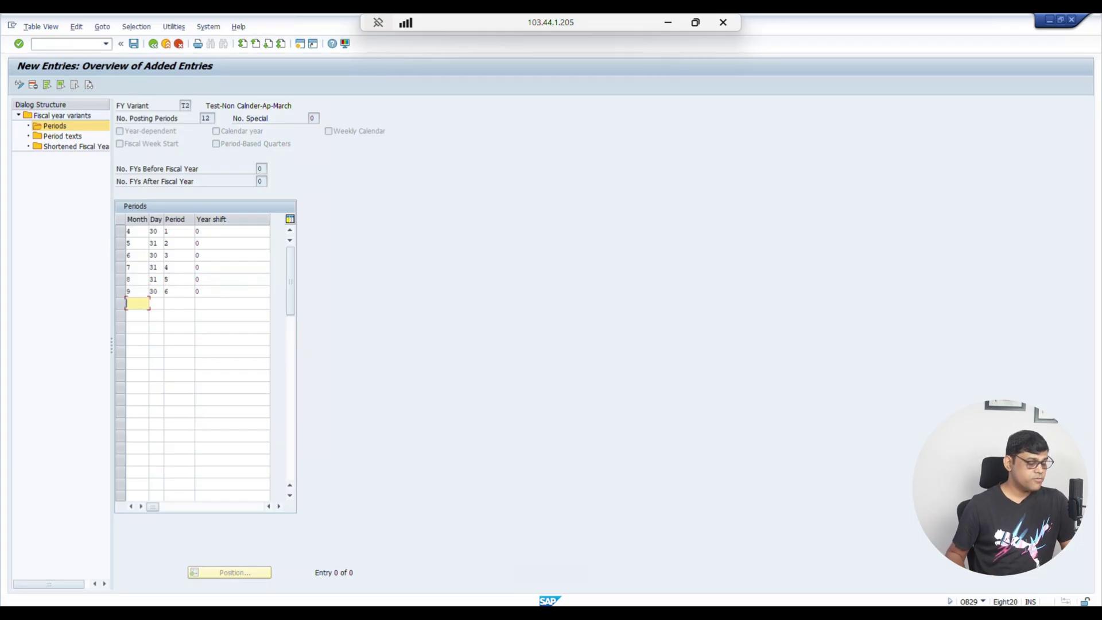
Add the October period row with month 10, day 31, period 7 and year shift 0
text(10)
key(Tab)
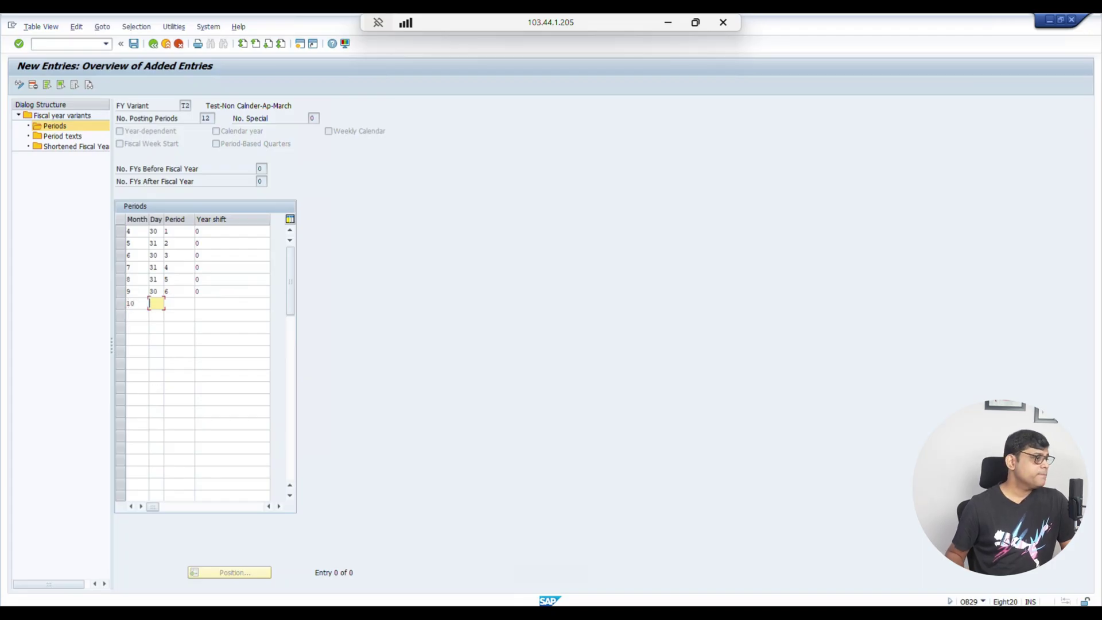
text(31)
key(Tab)
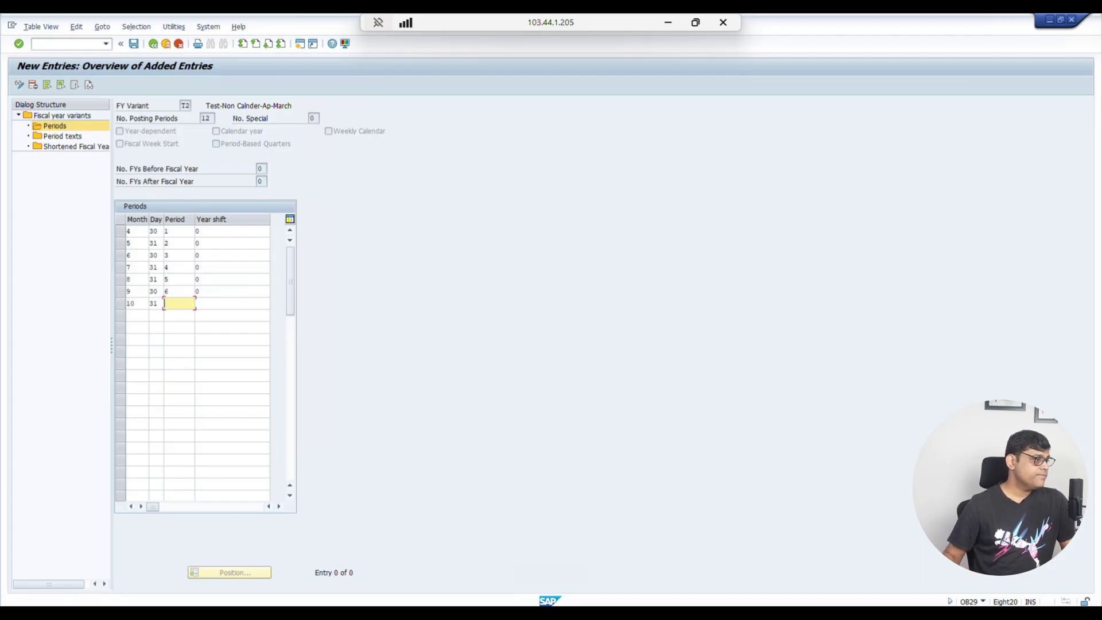
text(7)
key(Tab)
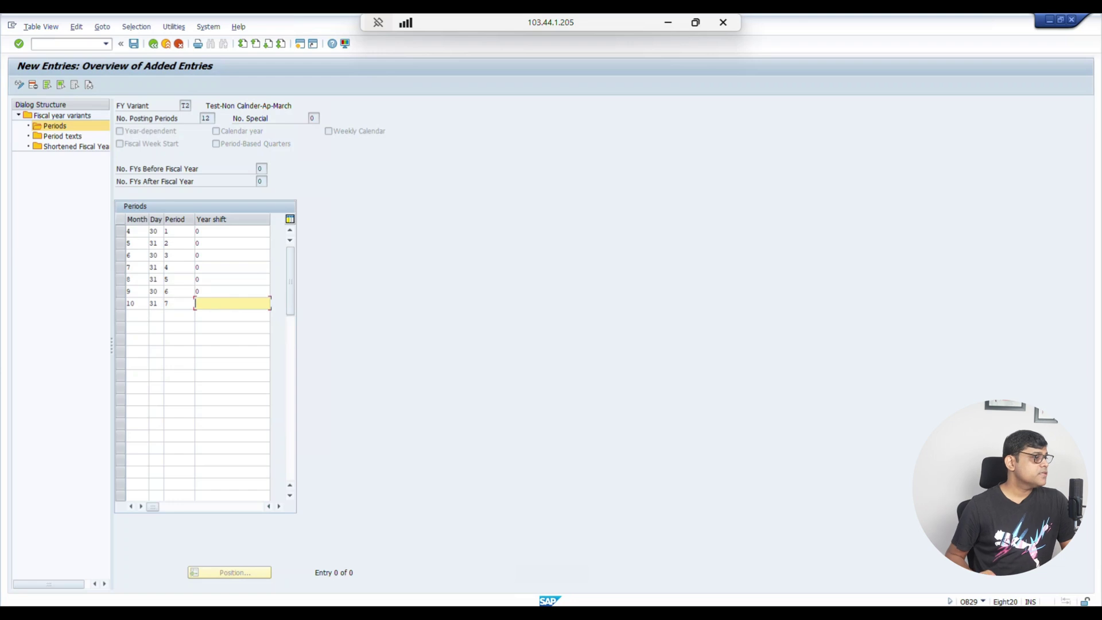
text(0)
key(Tab)
Add the November period row with month 11, day 30, period 8 and year shift 0
text(11)
key(Tab)
text(30)
key(Tab)
text(8)
key(Tab)
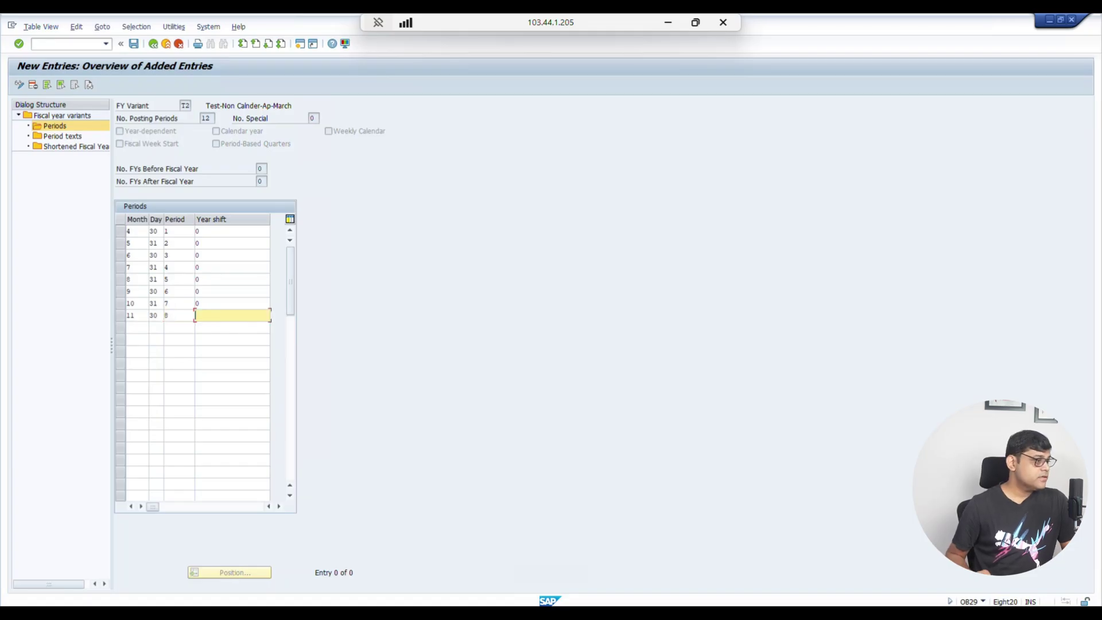
text(0)
key(Tab)
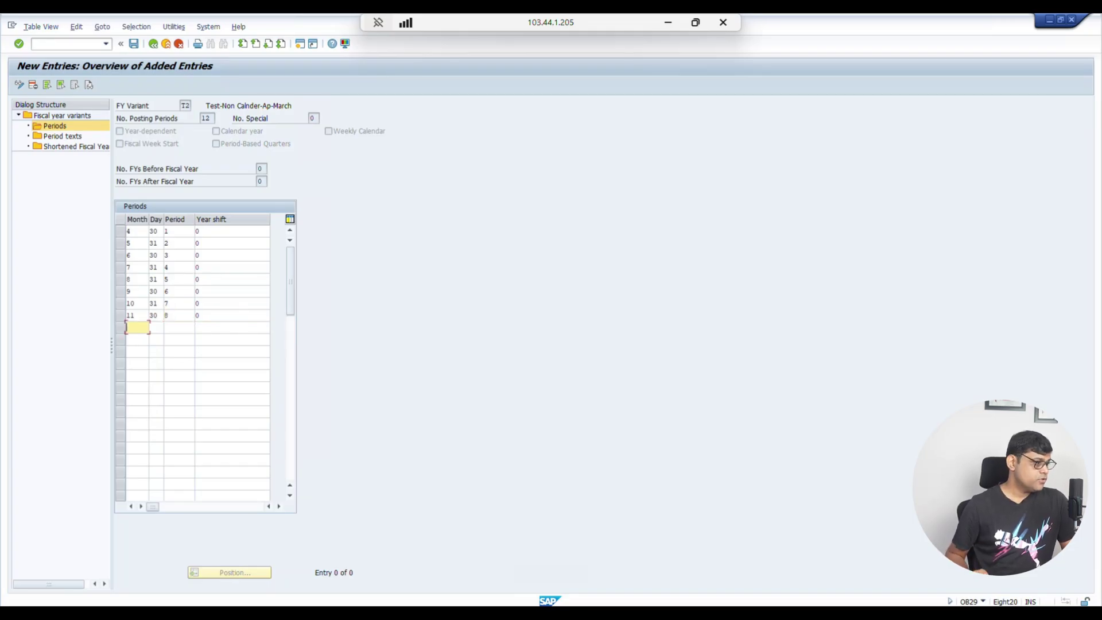
Add the December period row with month 12, day 31, period 9 and year shift 0
text(12)
key(Tab)
text(31)
key(Tab)
text(9)
key(Tab)
text(0)
key(Tab)
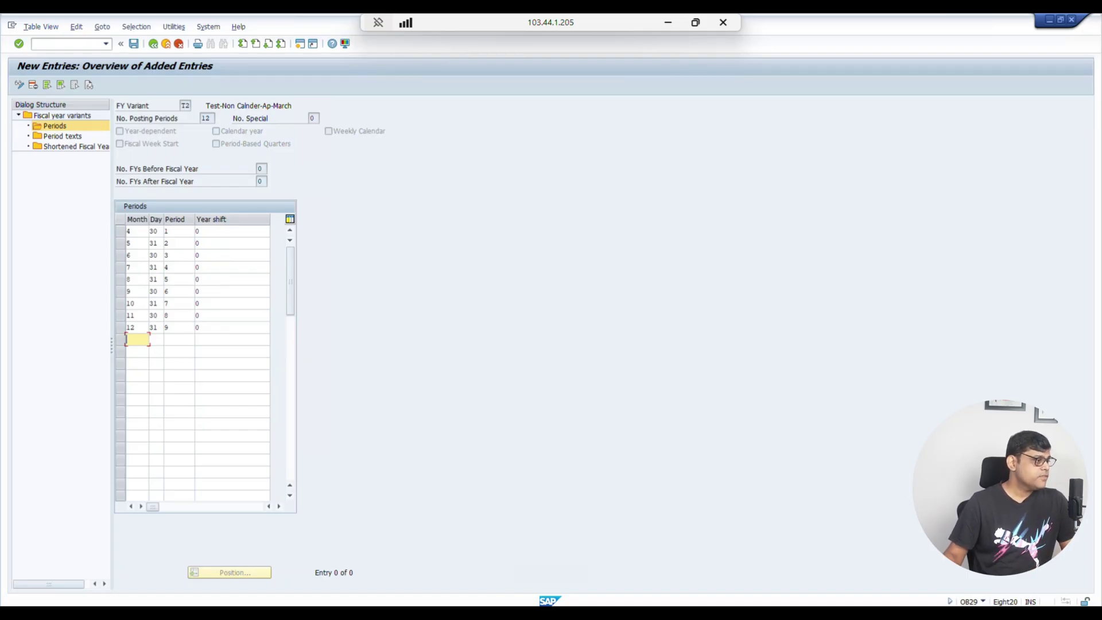
Add the January period row with month 1, day 31, period 10 and year shift -1
text(1)
key(Tab)
text(31)
key(Tab)
text(10)
key(Tab)
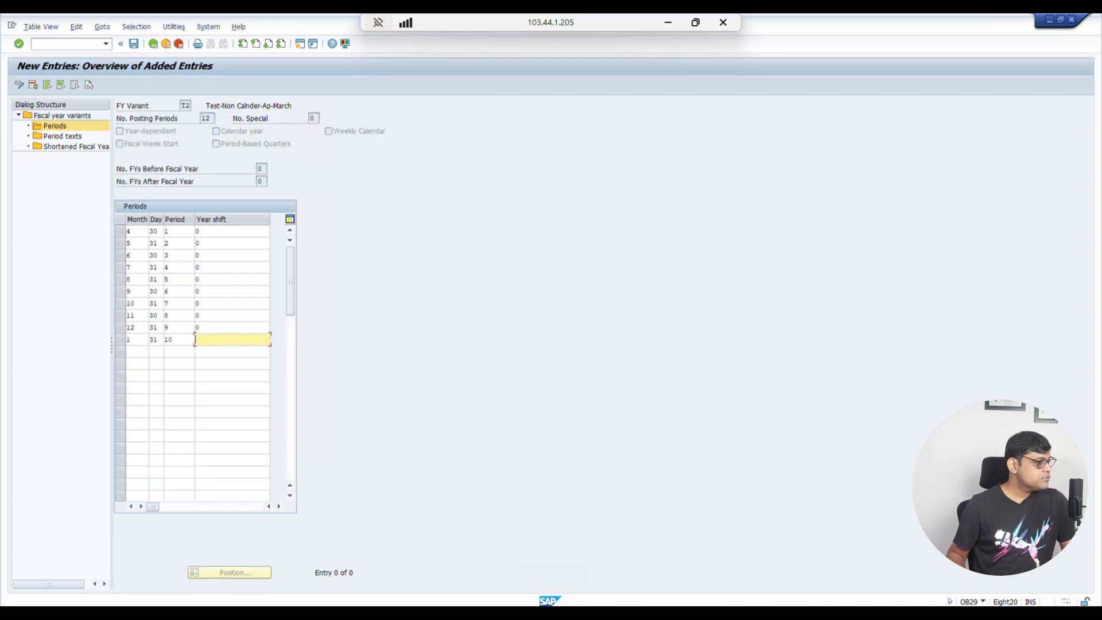
text(-1)
key(Tab)
Add the February period row with month 2, day 28, period 11 and year shift -1
text(2)
key(BackSpace)
key(BackSpace)
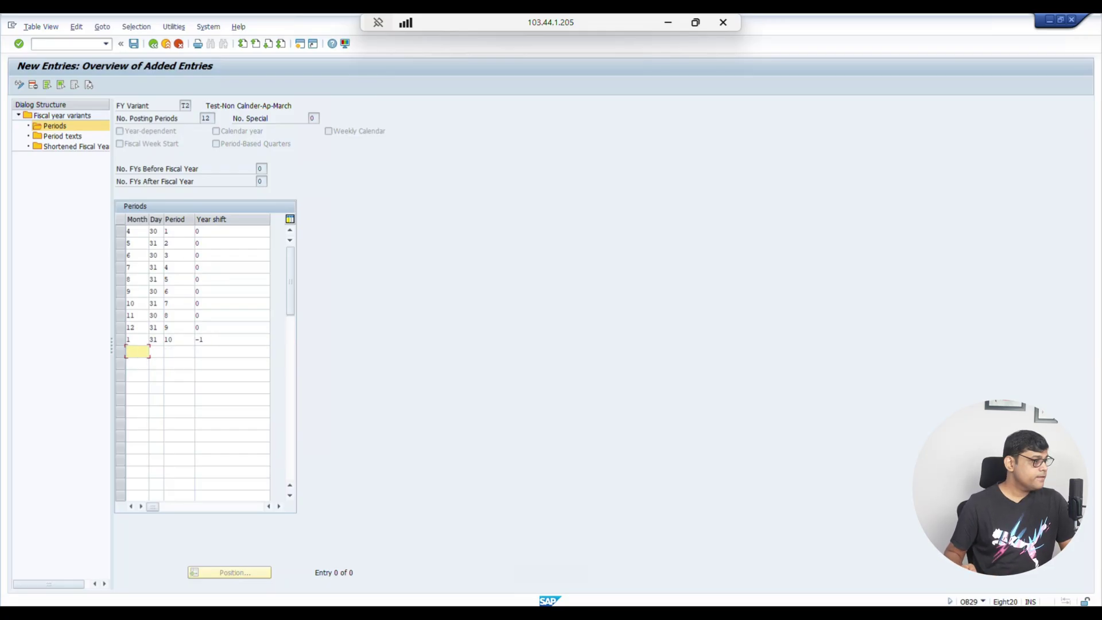
text(2)
key(Tab)
text(28)
key(Tab)
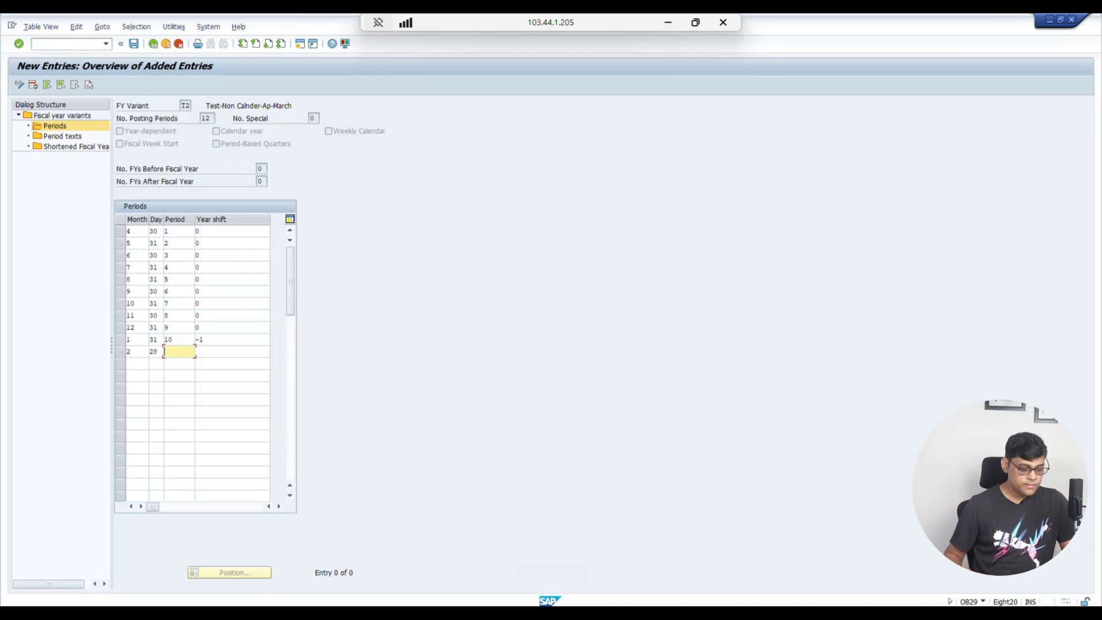
key(Tab)
text(-1)
key(Tab)
Add the March period row with month 3, day 31, period 12 and year shift -1, and save the entries
text(3)
key(Tab)
text(31)
key(Tab)
text(12)
key(Tab)
text(-1)
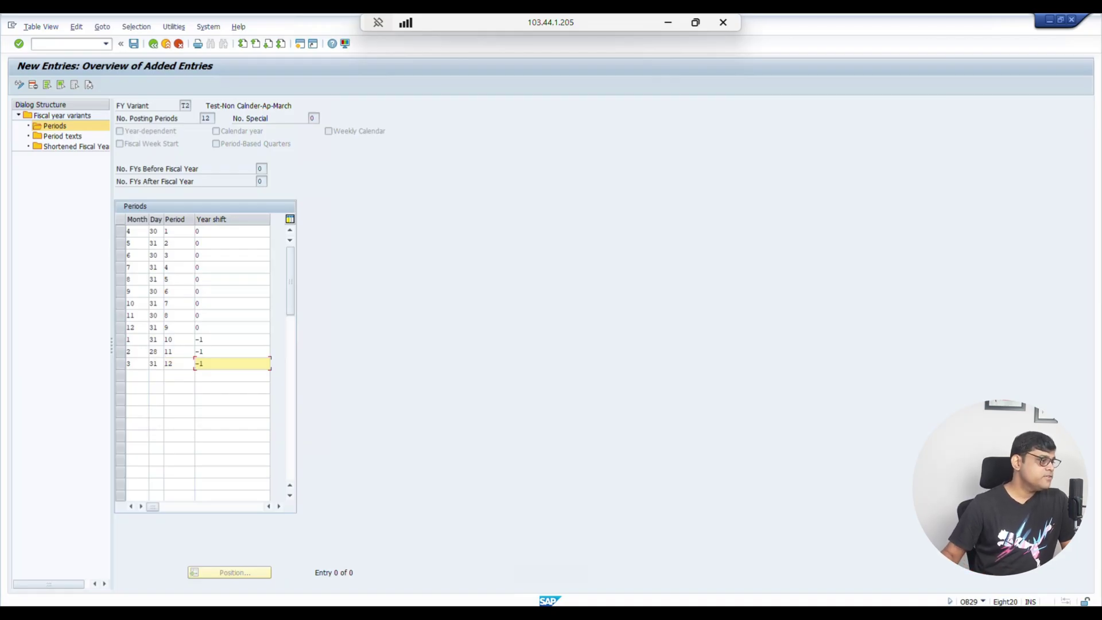
key(Return)
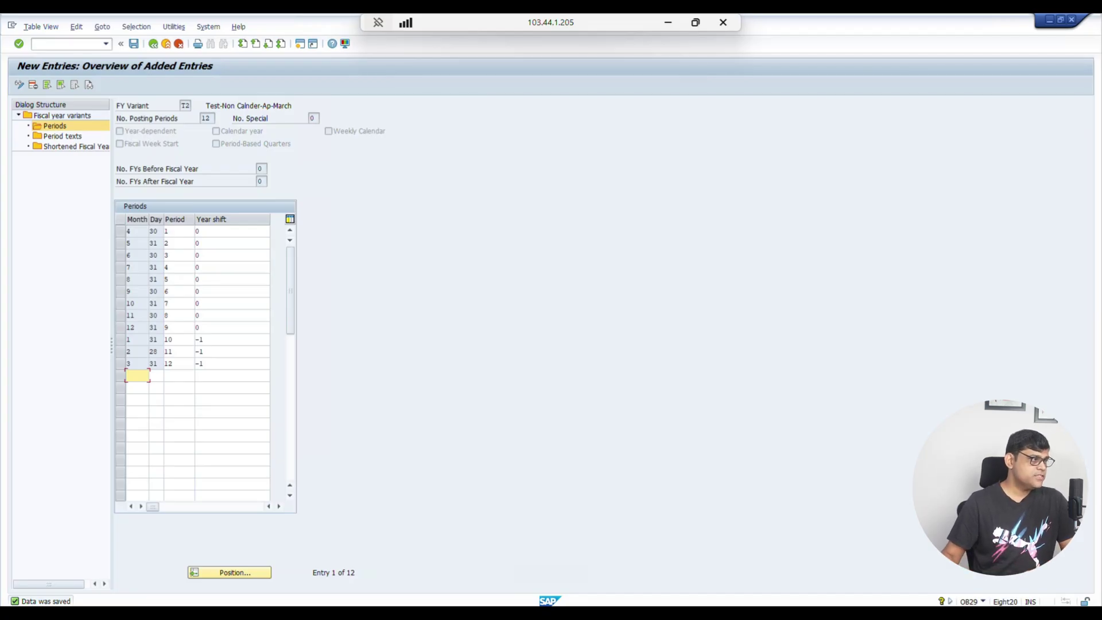
Return to the implementation guide and open the activity Assign Company Code to a Fiscal Year Variant
click(166, 44)
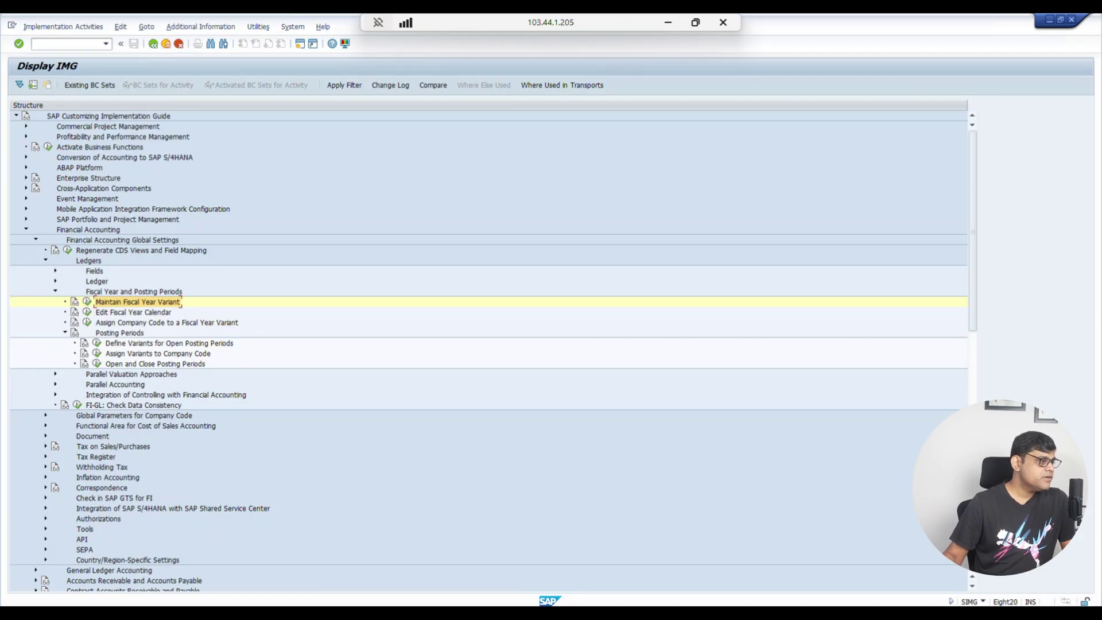
click(167, 323)
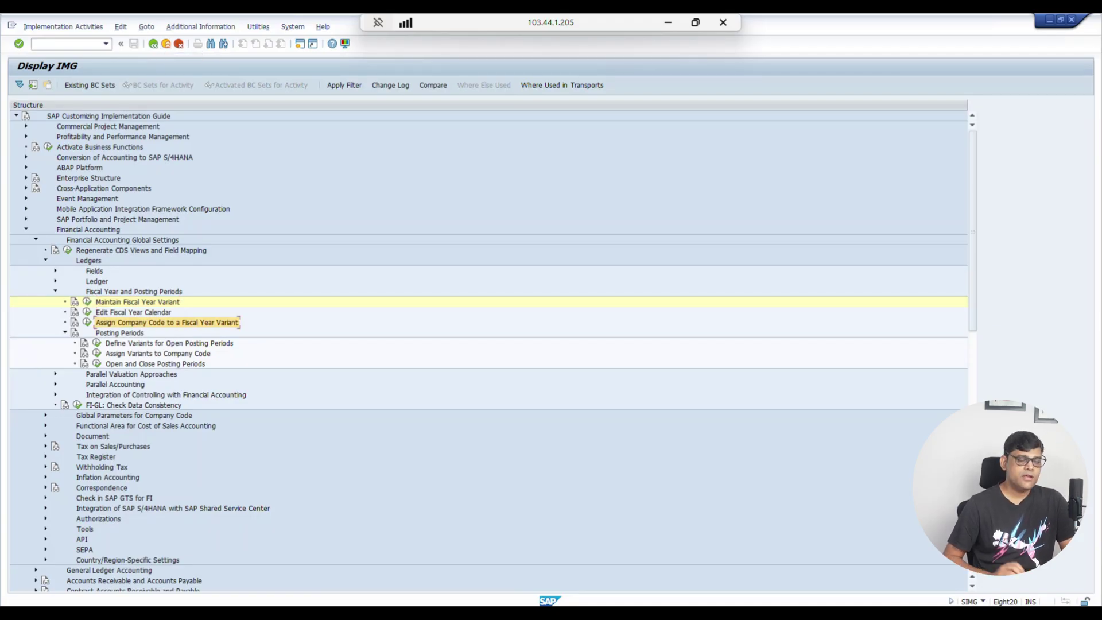
click(87, 322)
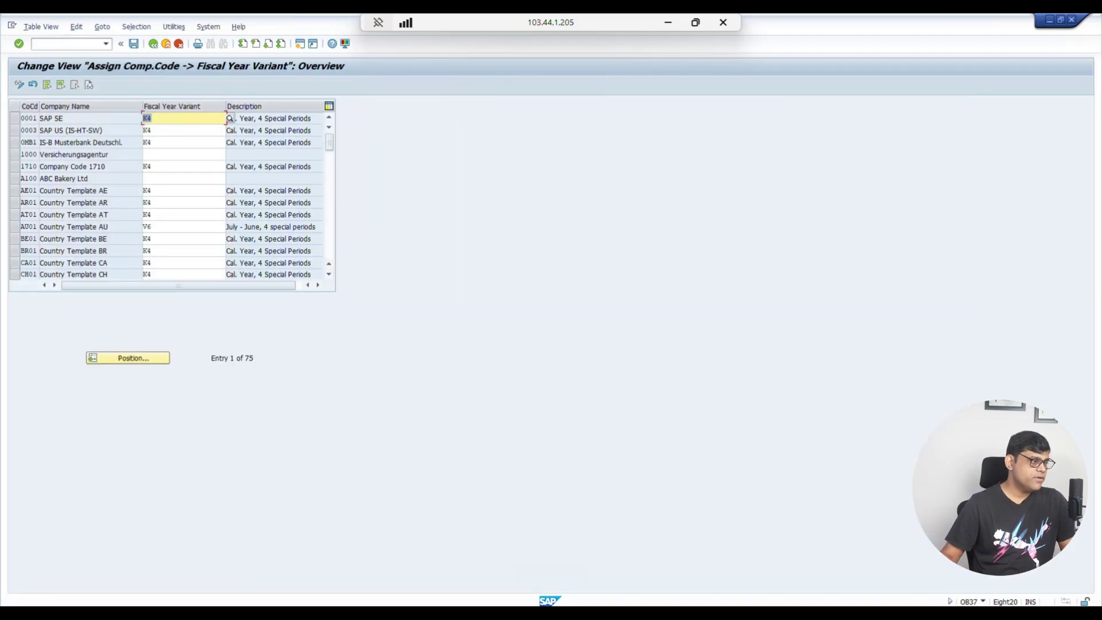
Assign fiscal year variant T2 to company code A100 and save it in the ABC Bakery Ltd customizing request
click(127, 358)
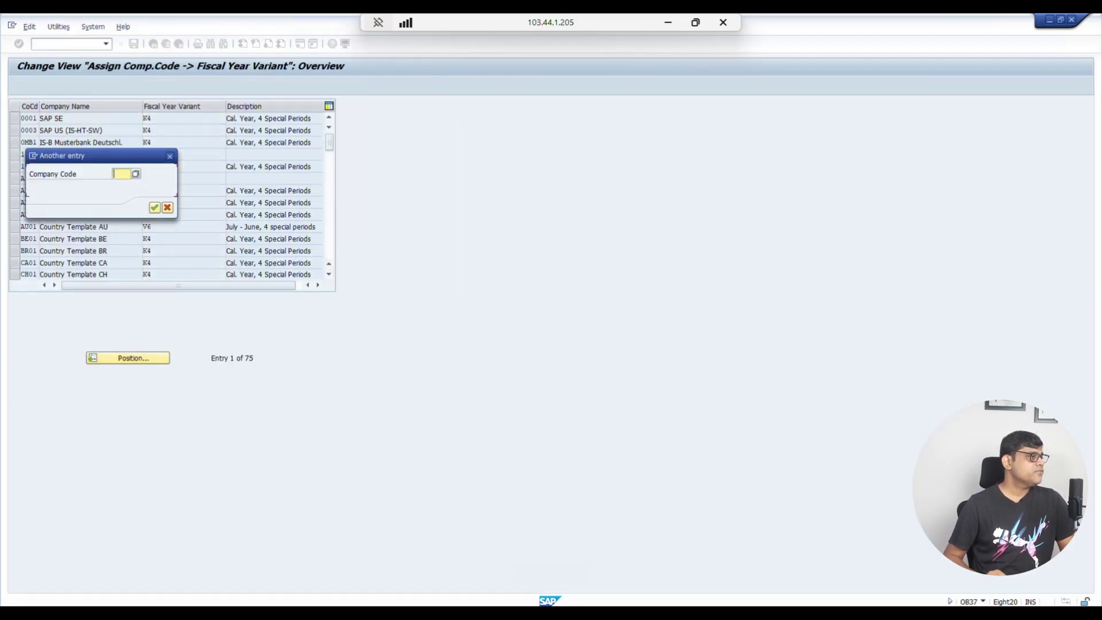
text(A100)
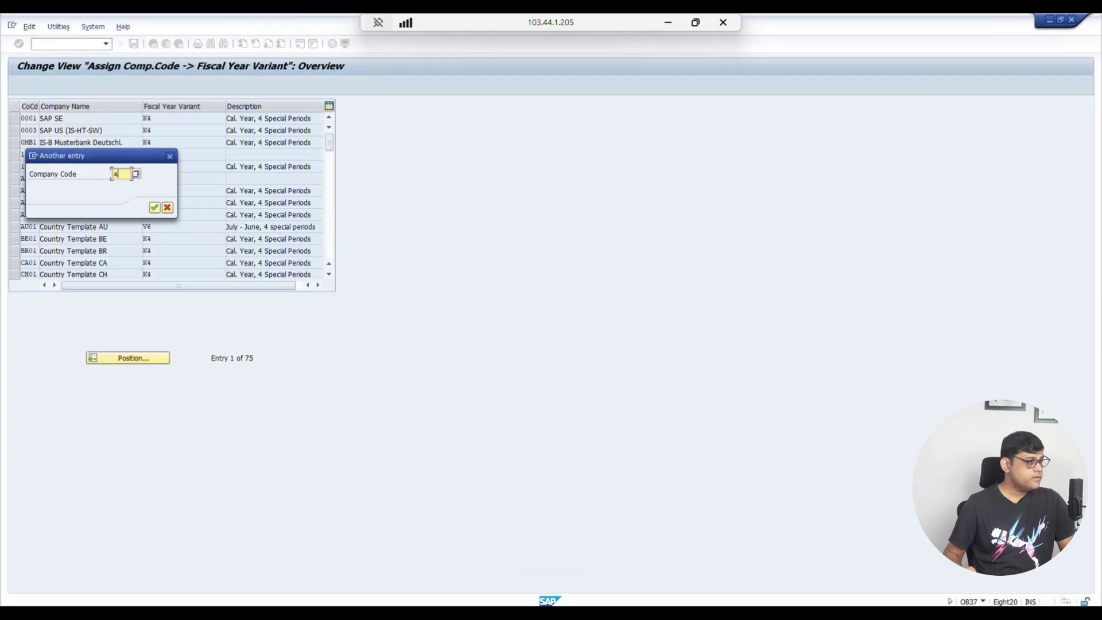
key(Return)
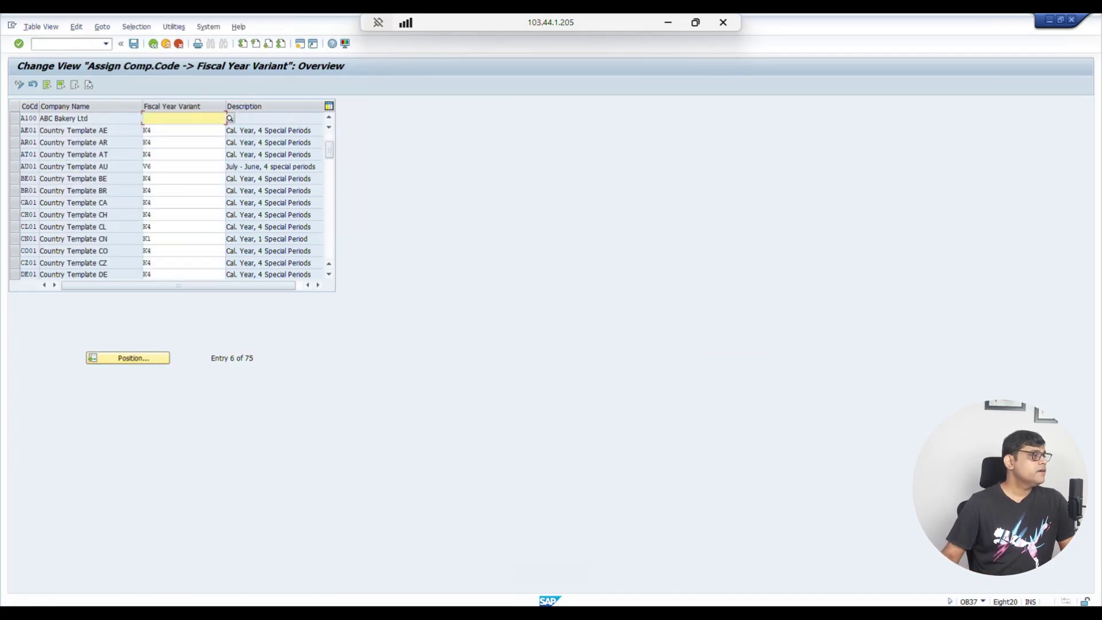
text(T2)
key(Return)
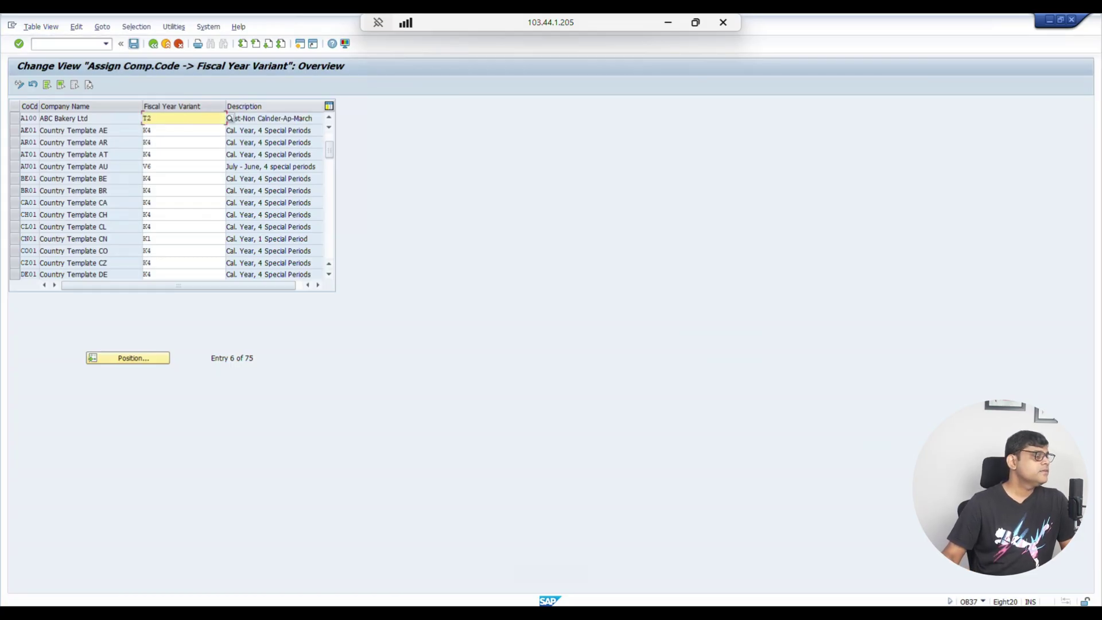
click(134, 43)
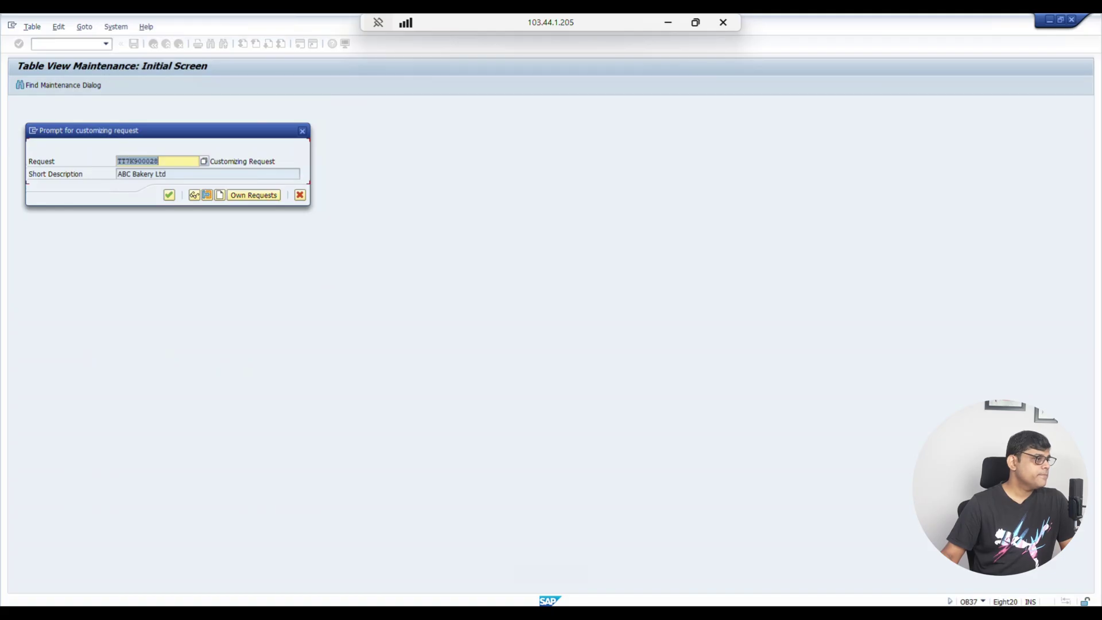
key(Return)
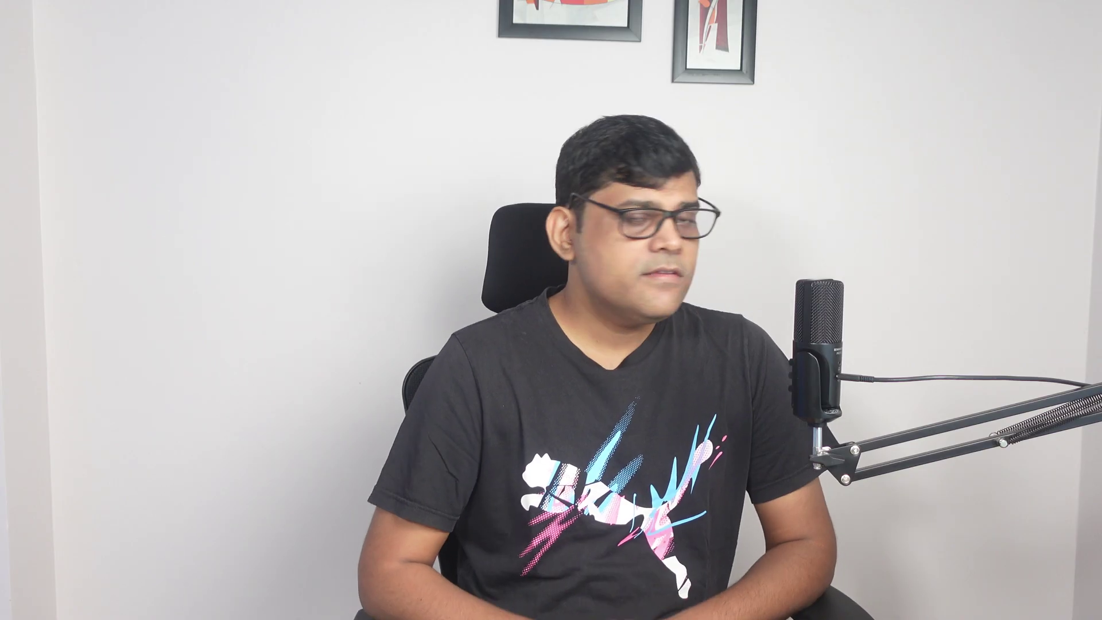